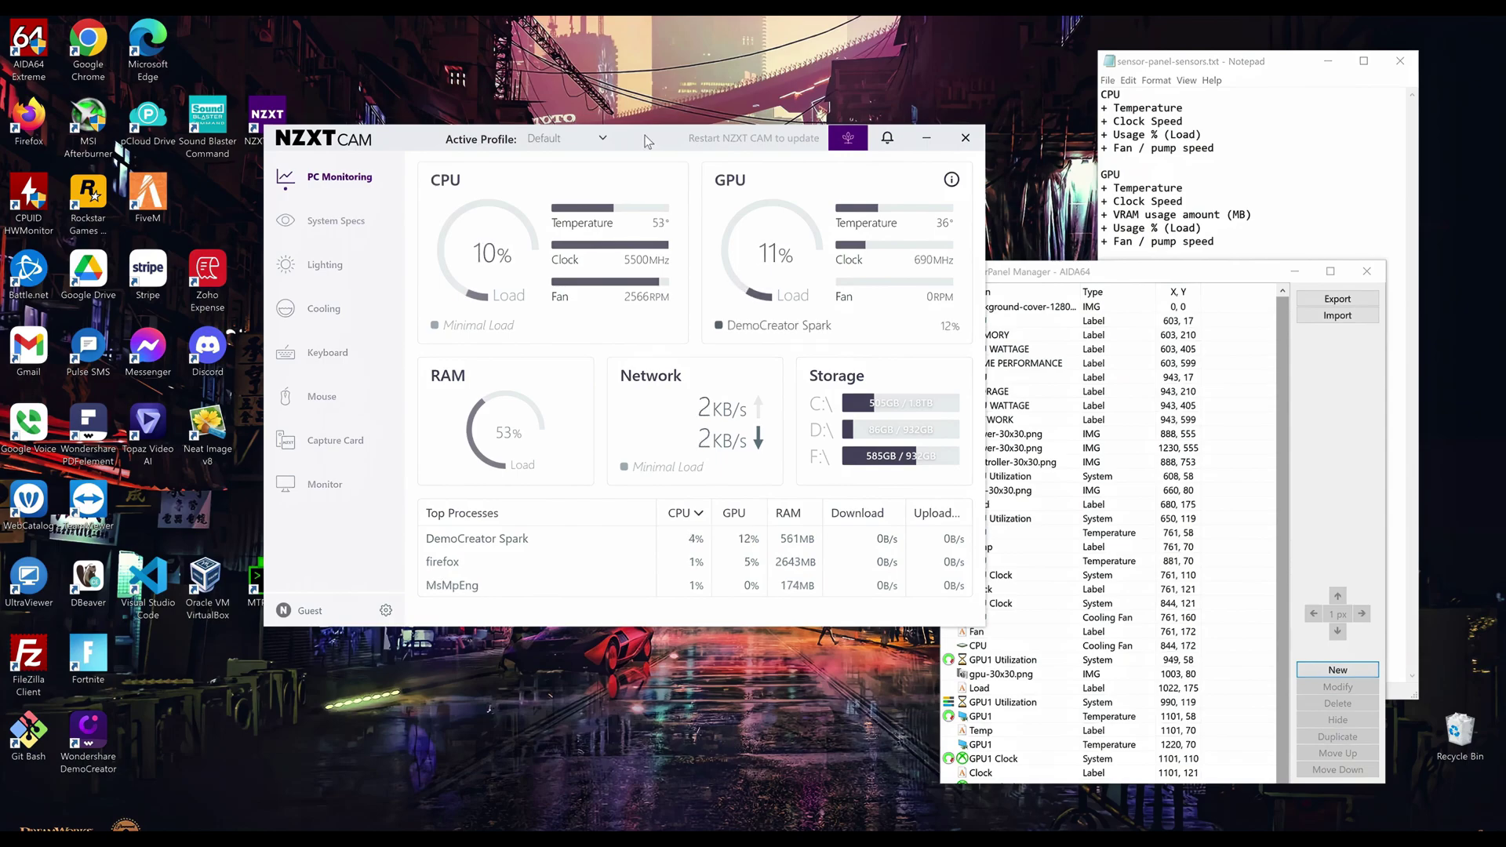
# Step: Arrange the NZXT CAM, SensorPanel Manager and sensor-panel-sensors.txt windows across the desktop, with the sensor list fully visible
pyautogui.moveTo(648, 140); pyautogui.dragTo(539, 148)
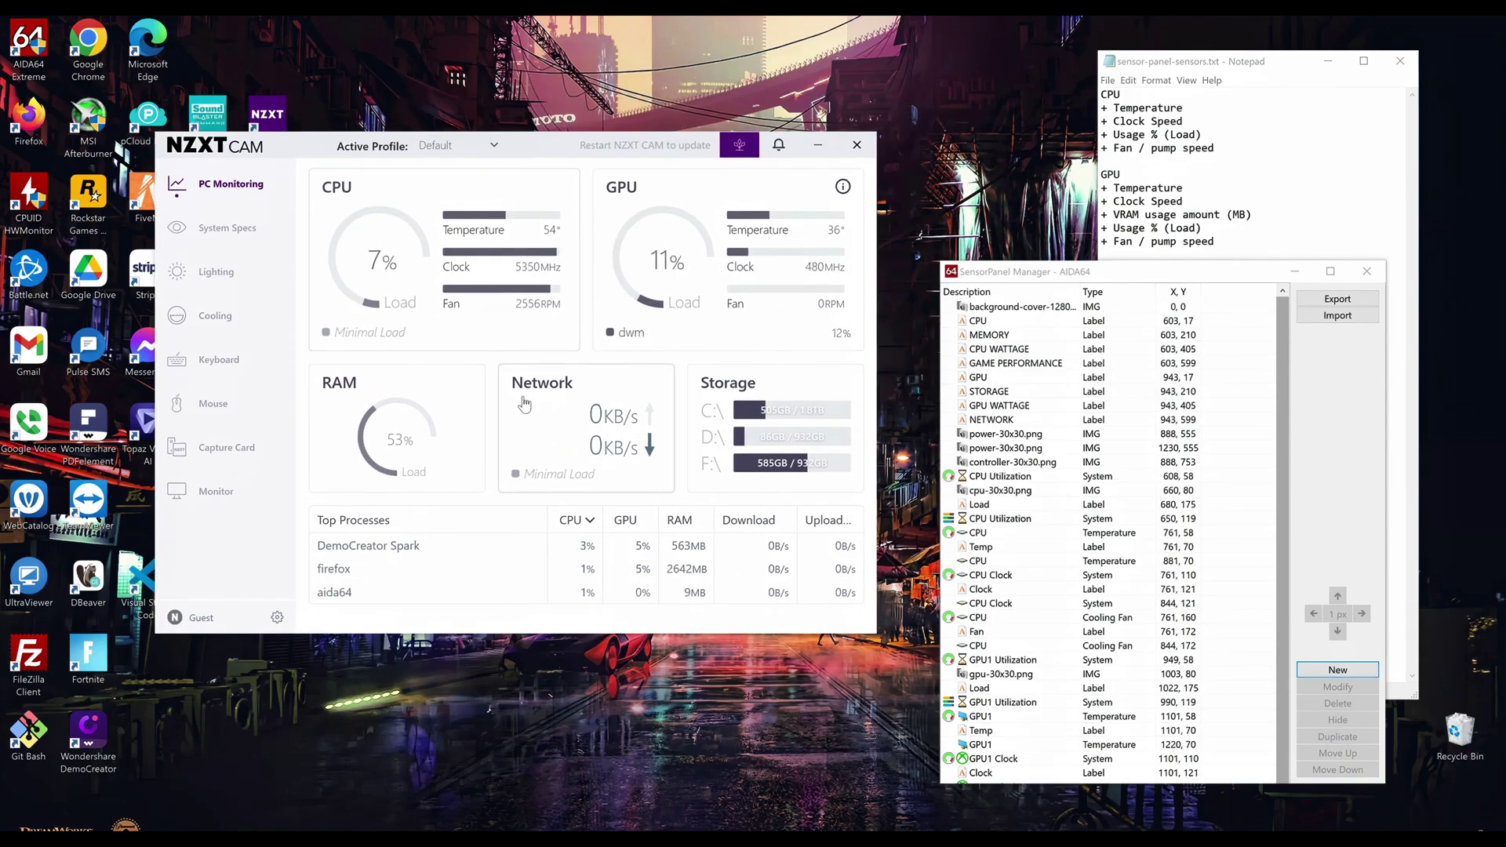
pyautogui.click(1133, 275)
pyautogui.moveTo(1133, 275); pyautogui.dragTo(805, 290)
pyautogui.moveTo(577, 153); pyautogui.dragTo(422, 40)
pyautogui.moveTo(843, 294); pyautogui.dragTo(961, 295)
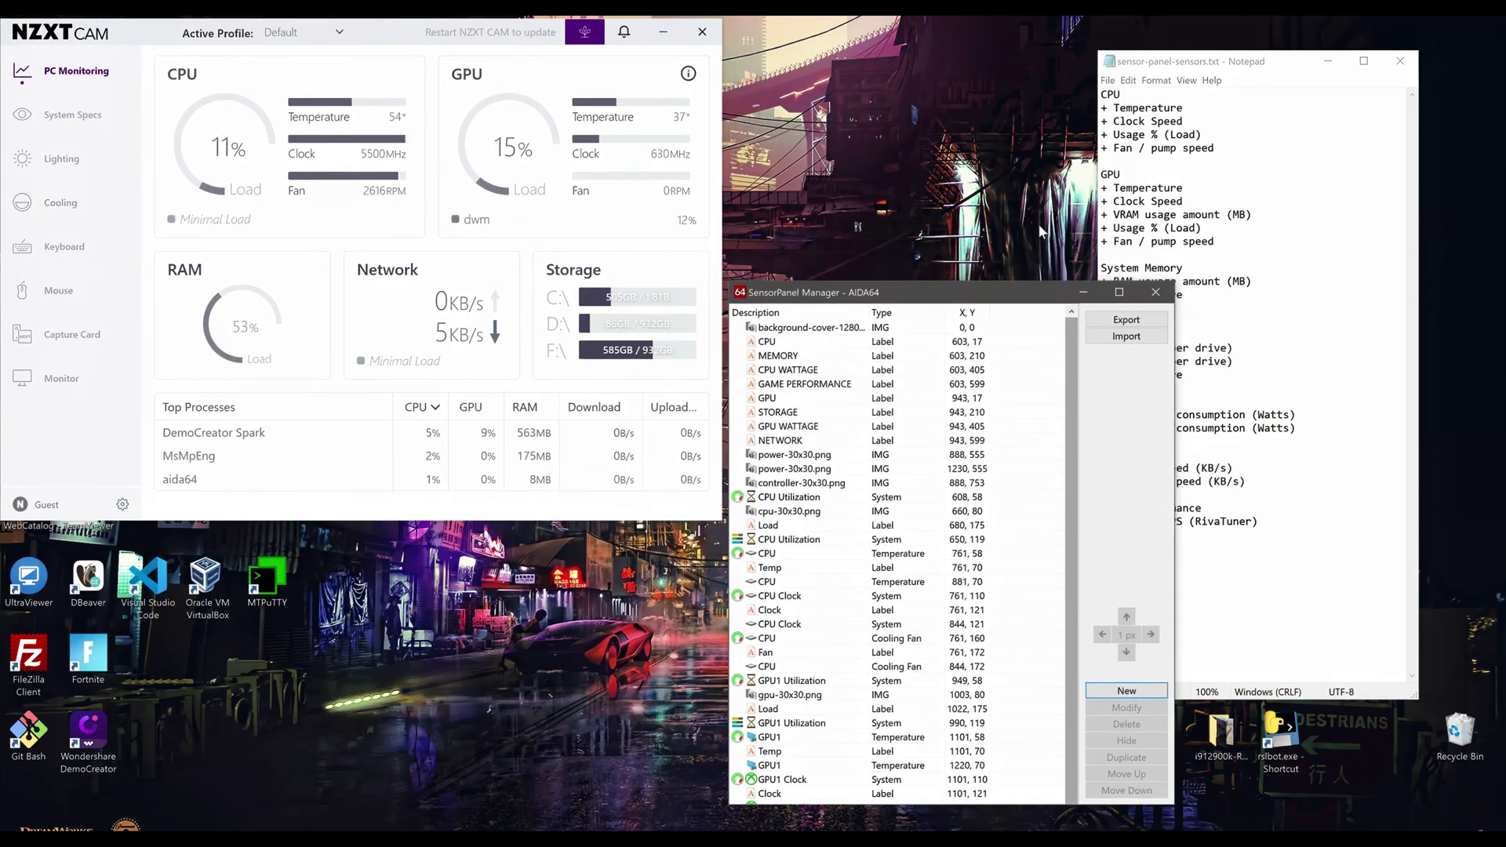
pyautogui.moveTo(1202, 63); pyautogui.dragTo(1160, 70)
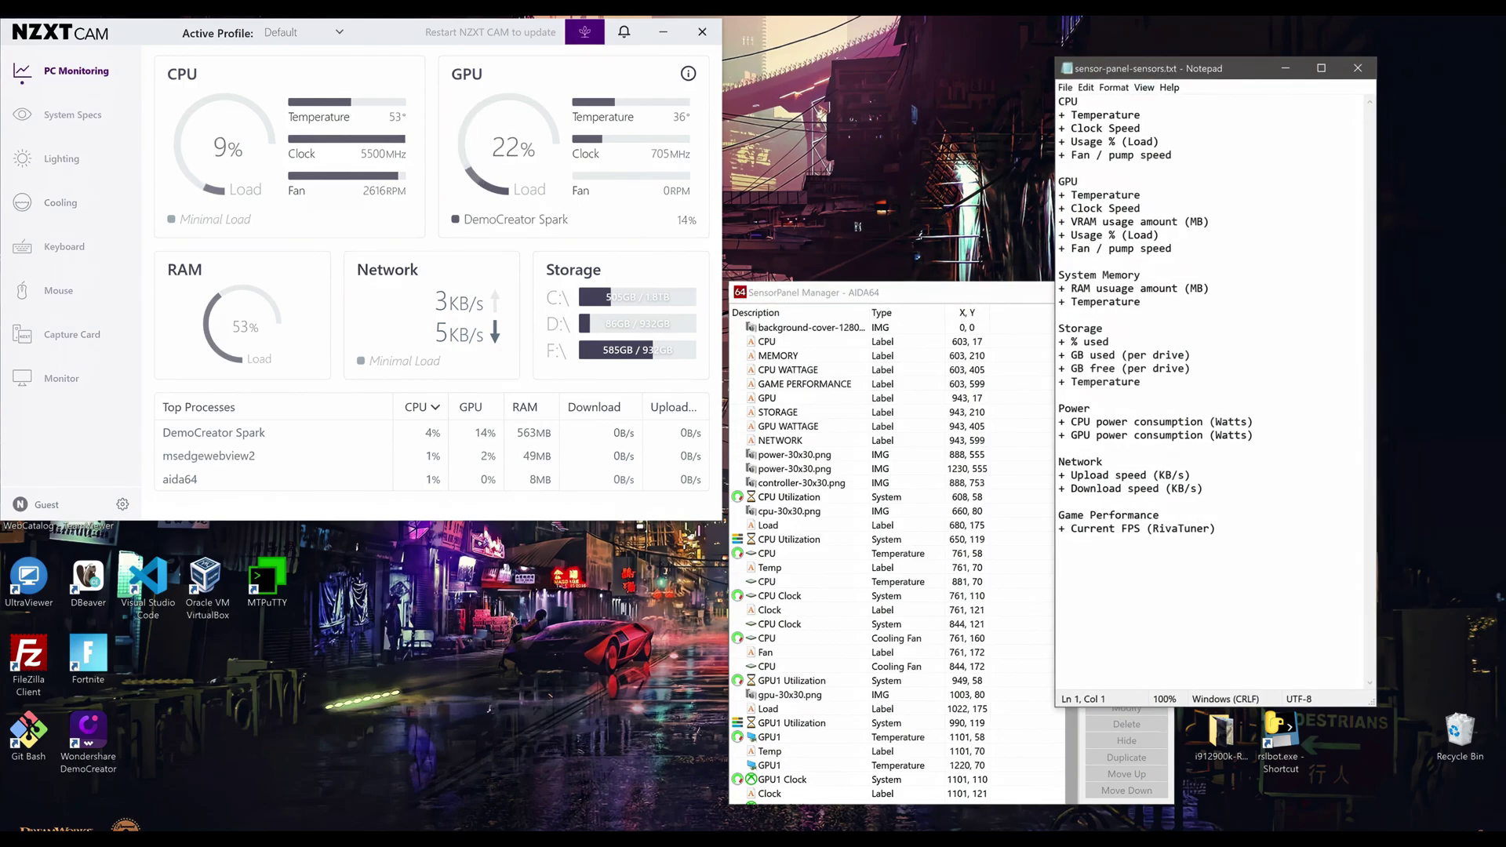
# Step: Go through the CPU, GPU, System Memory and Storage sections of the sensor list in Notepad, highlighting each one
pyautogui.moveTo(1059, 102); pyautogui.dragTo(1172, 154)
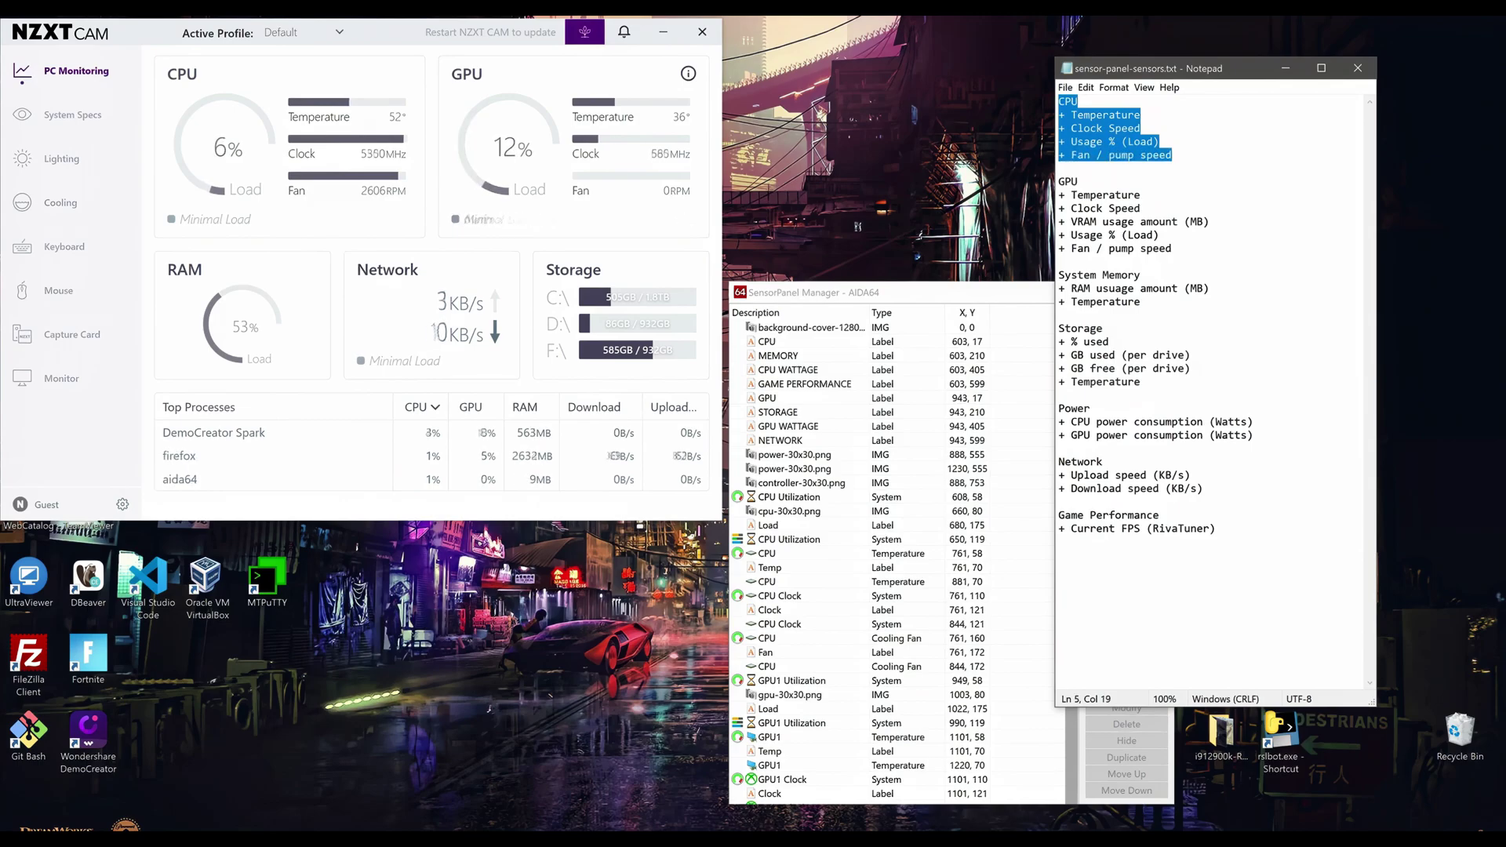
pyautogui.click(1106, 194)
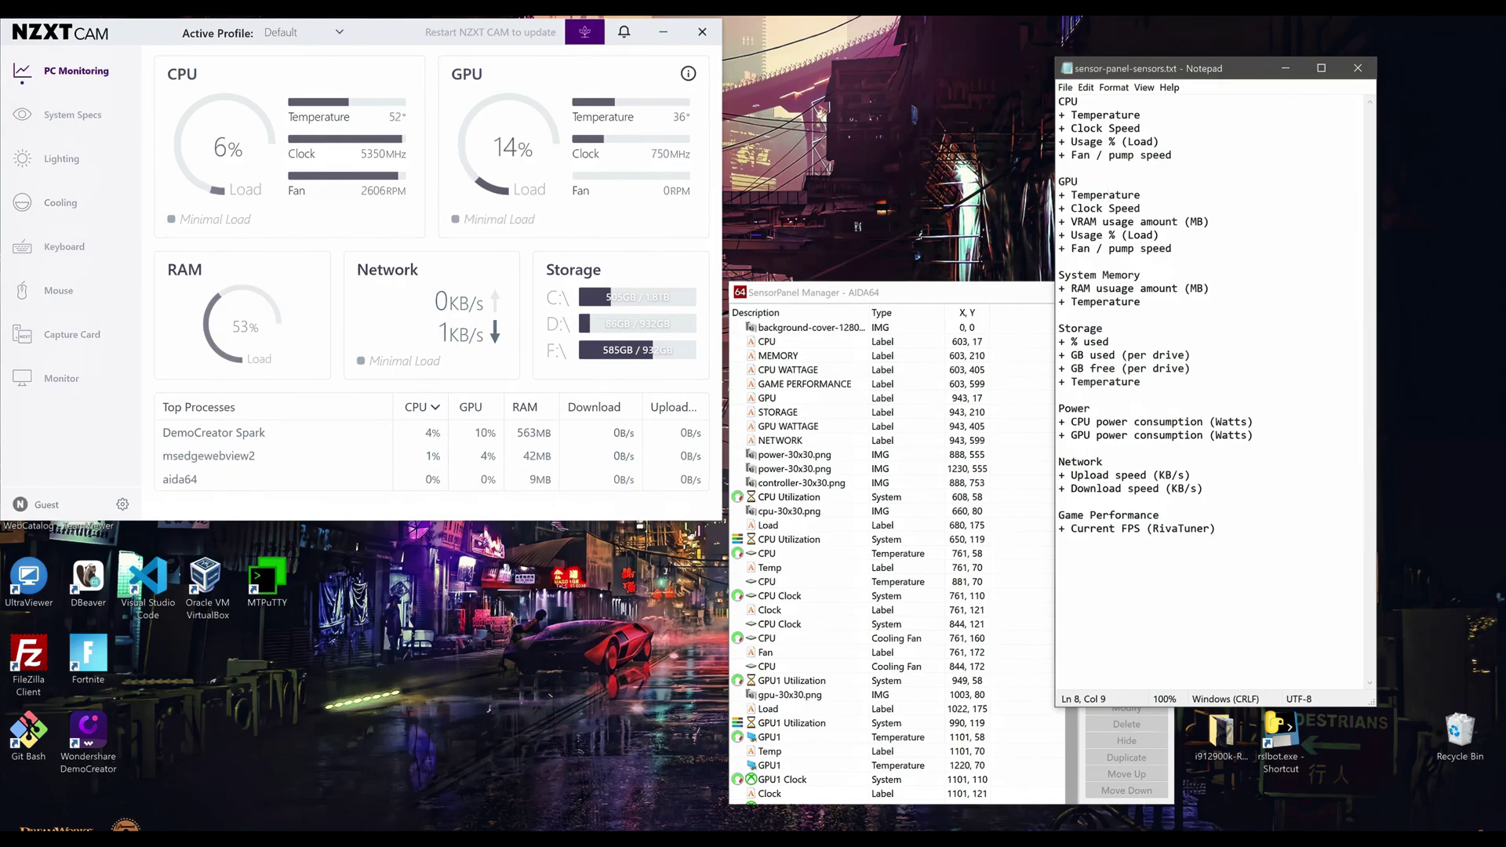
pyautogui.moveTo(1059, 181); pyautogui.dragTo(1172, 248)
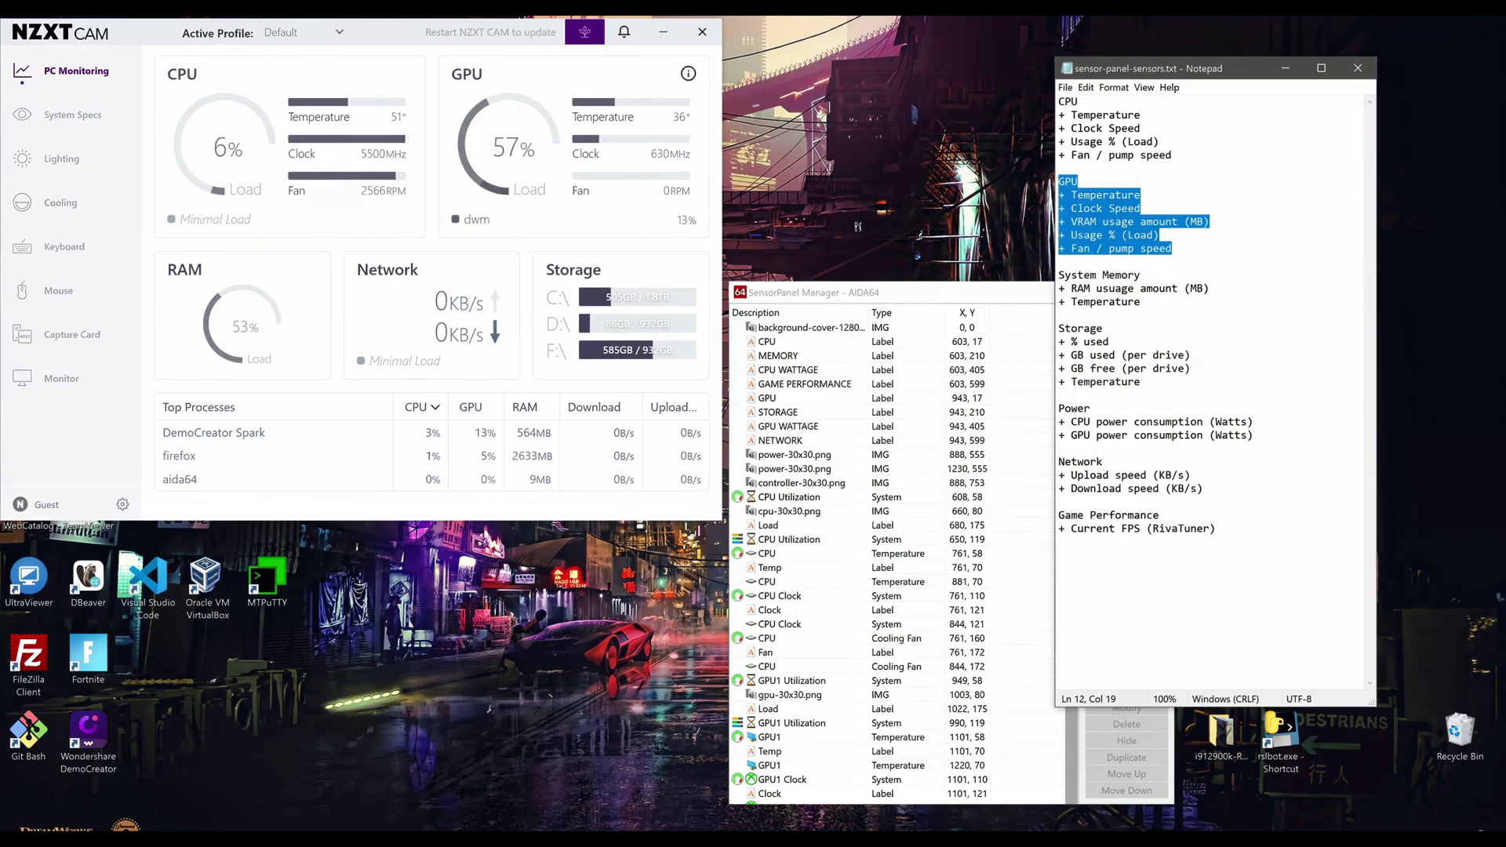
pyautogui.click(1172, 248)
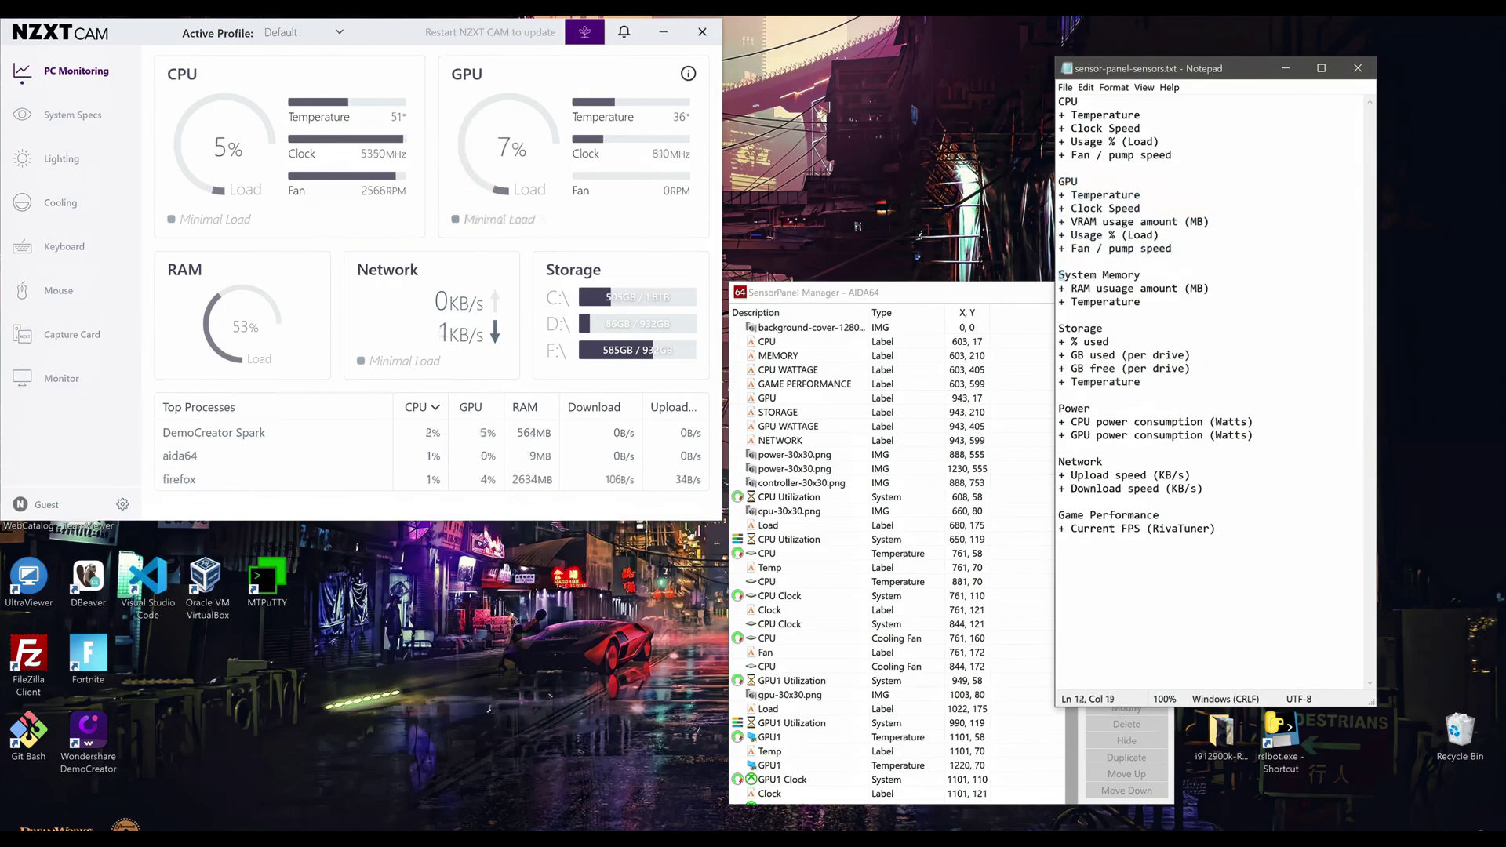
pyautogui.moveTo(1060, 275); pyautogui.dragTo(1141, 303)
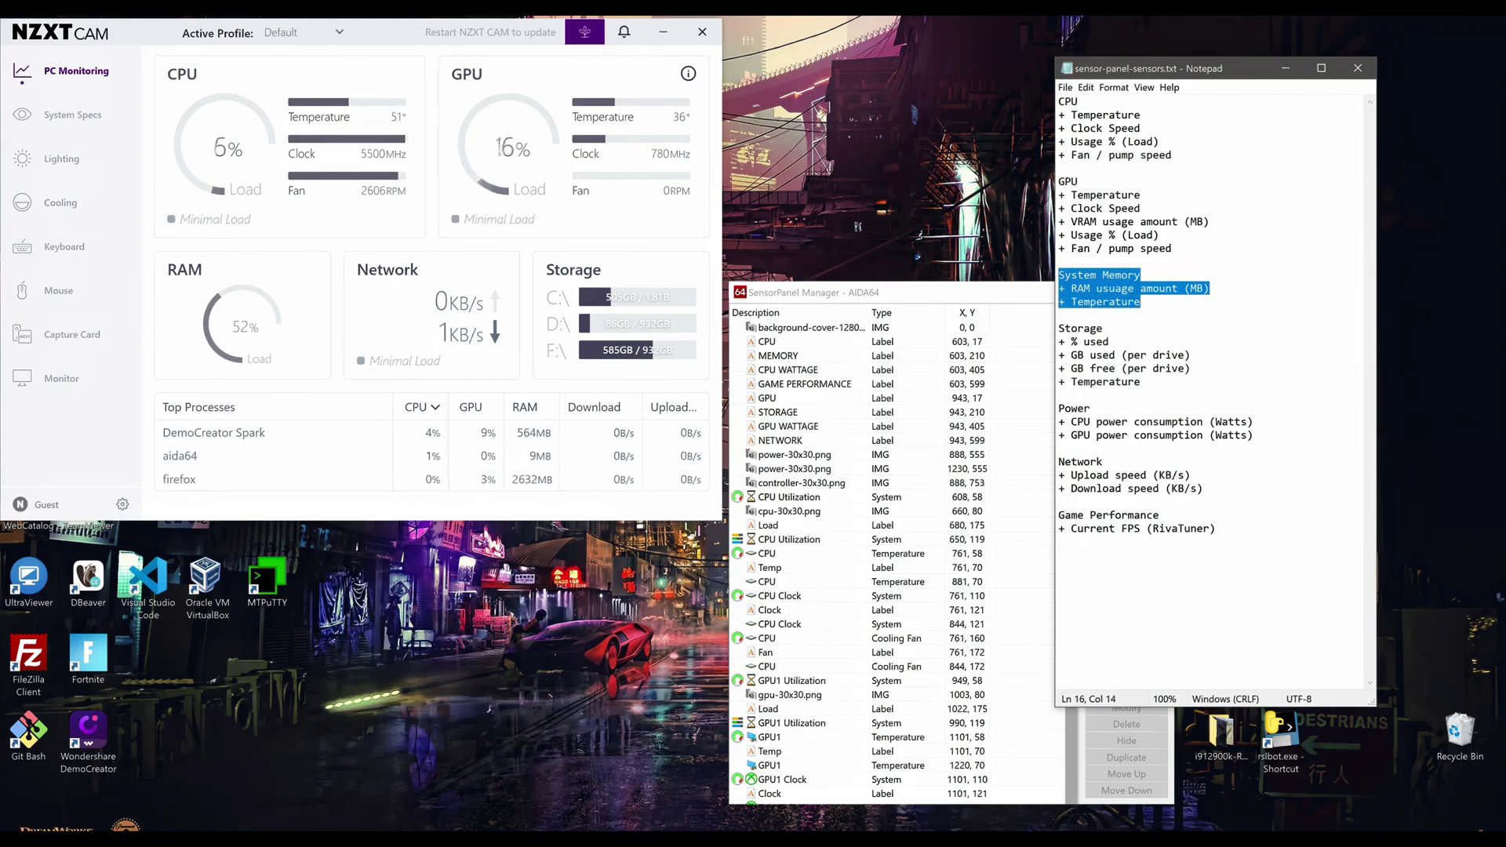
pyautogui.click(1140, 302)
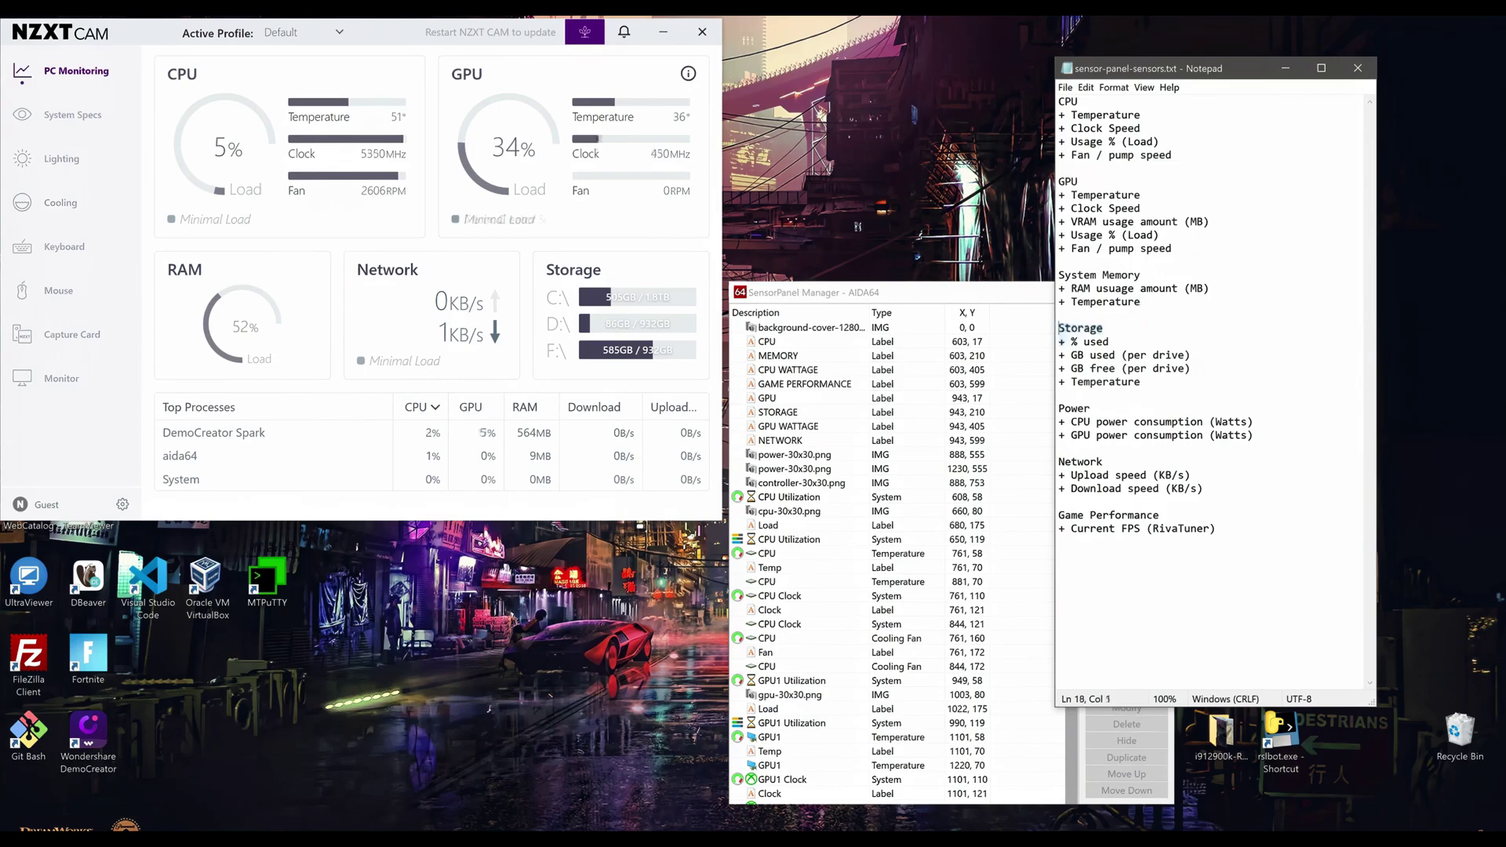
pyautogui.moveTo(1060, 328); pyautogui.dragTo(1141, 382)
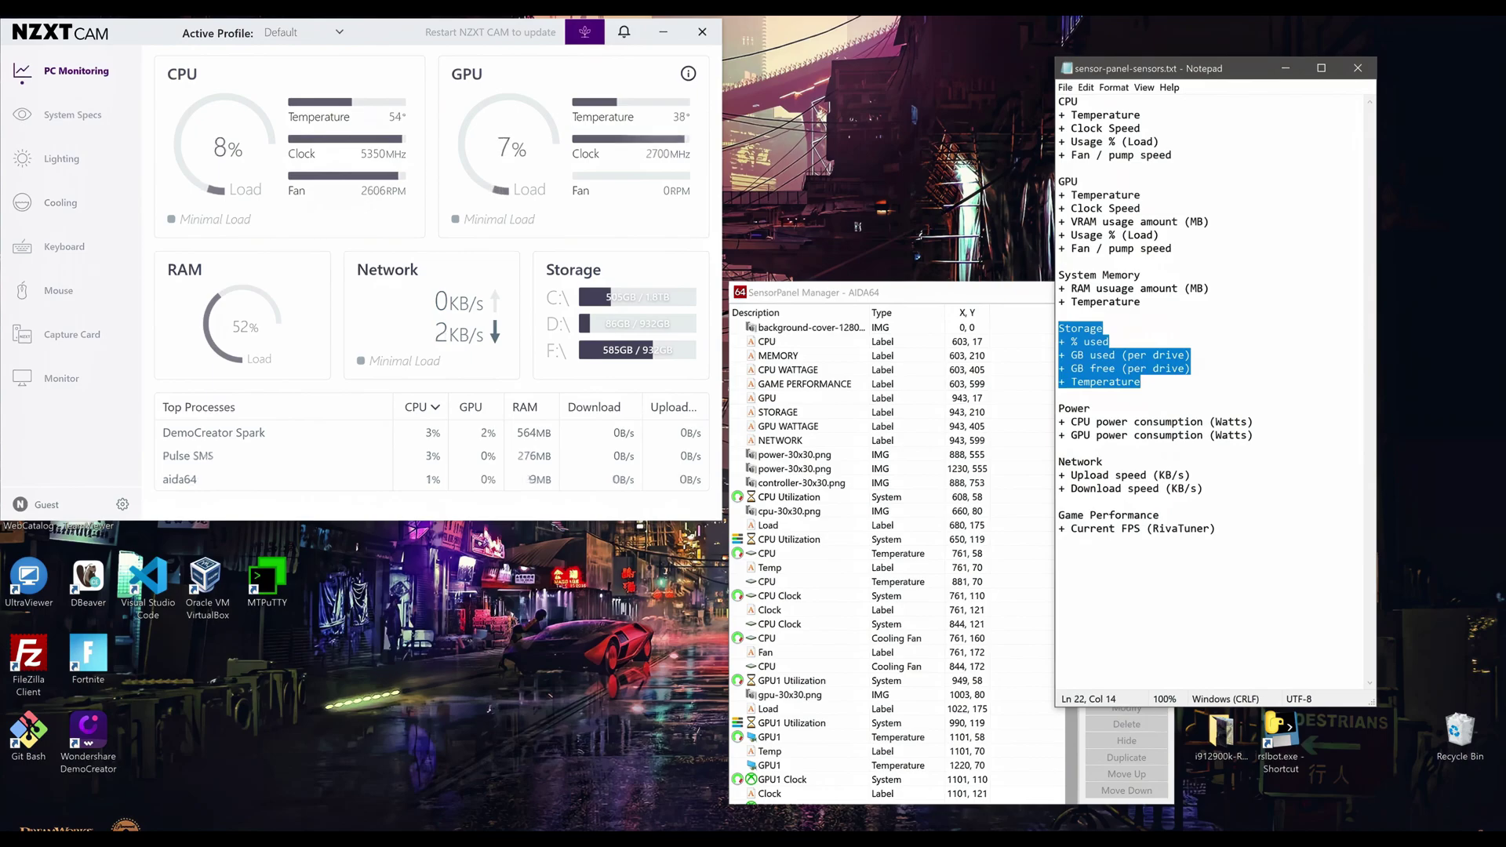
# Step: Review the Power, Network and Game Performance sections of the sensor list, highlighting each one
pyautogui.press('Down')
pyautogui.press('Down')
pyautogui.hotkey('shift', 'End')
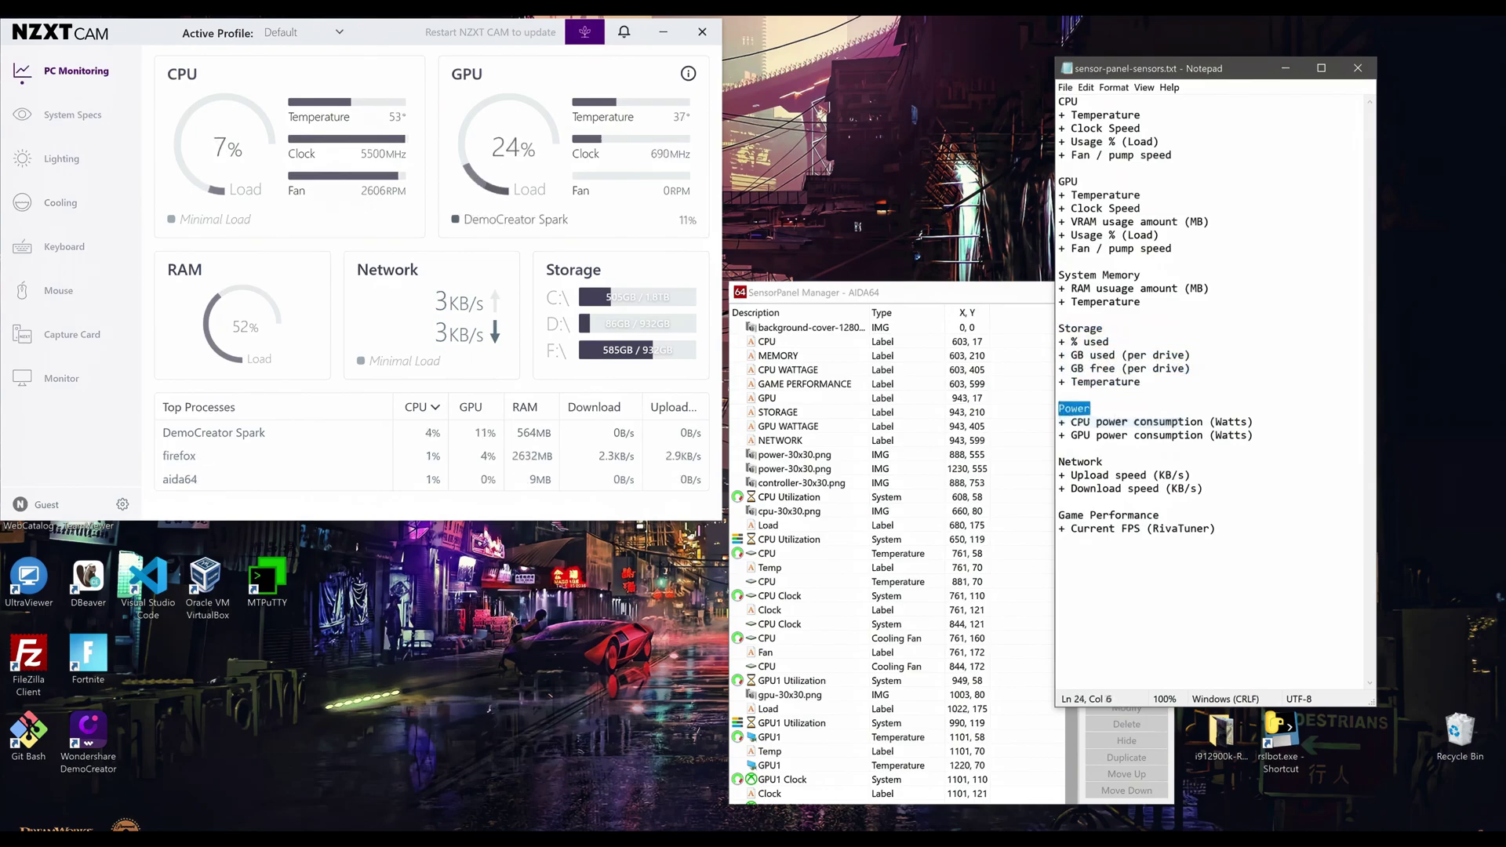
pyautogui.moveTo(1138, 415); pyautogui.dragTo(1247, 436)
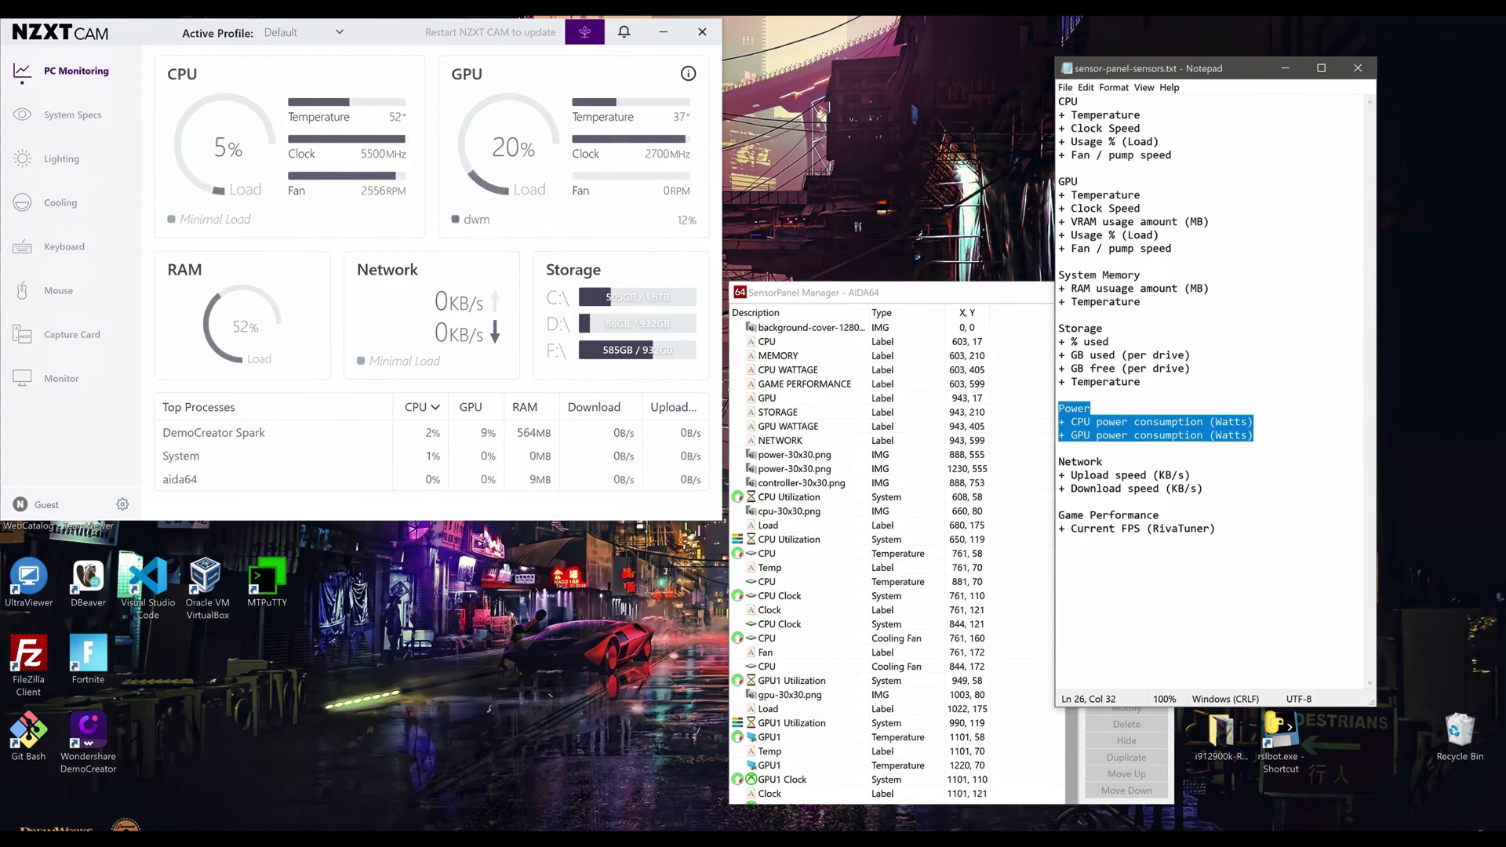
pyautogui.click(1191, 475)
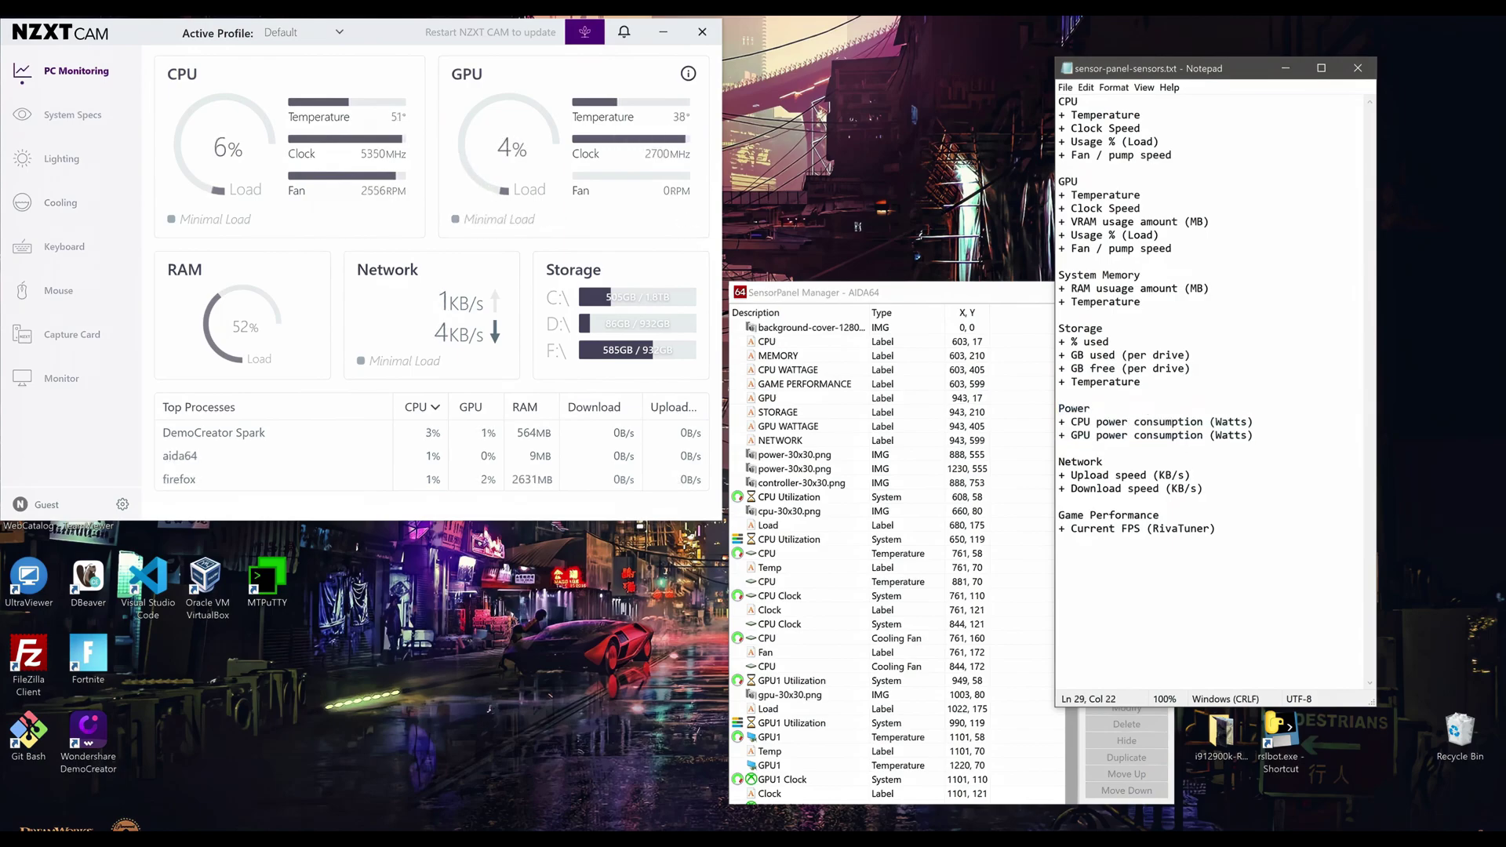
pyautogui.hotkey('shift', 'Down')
pyautogui.hotkey('shift', 'Down')
pyautogui.hotkey('shift', 'Down')
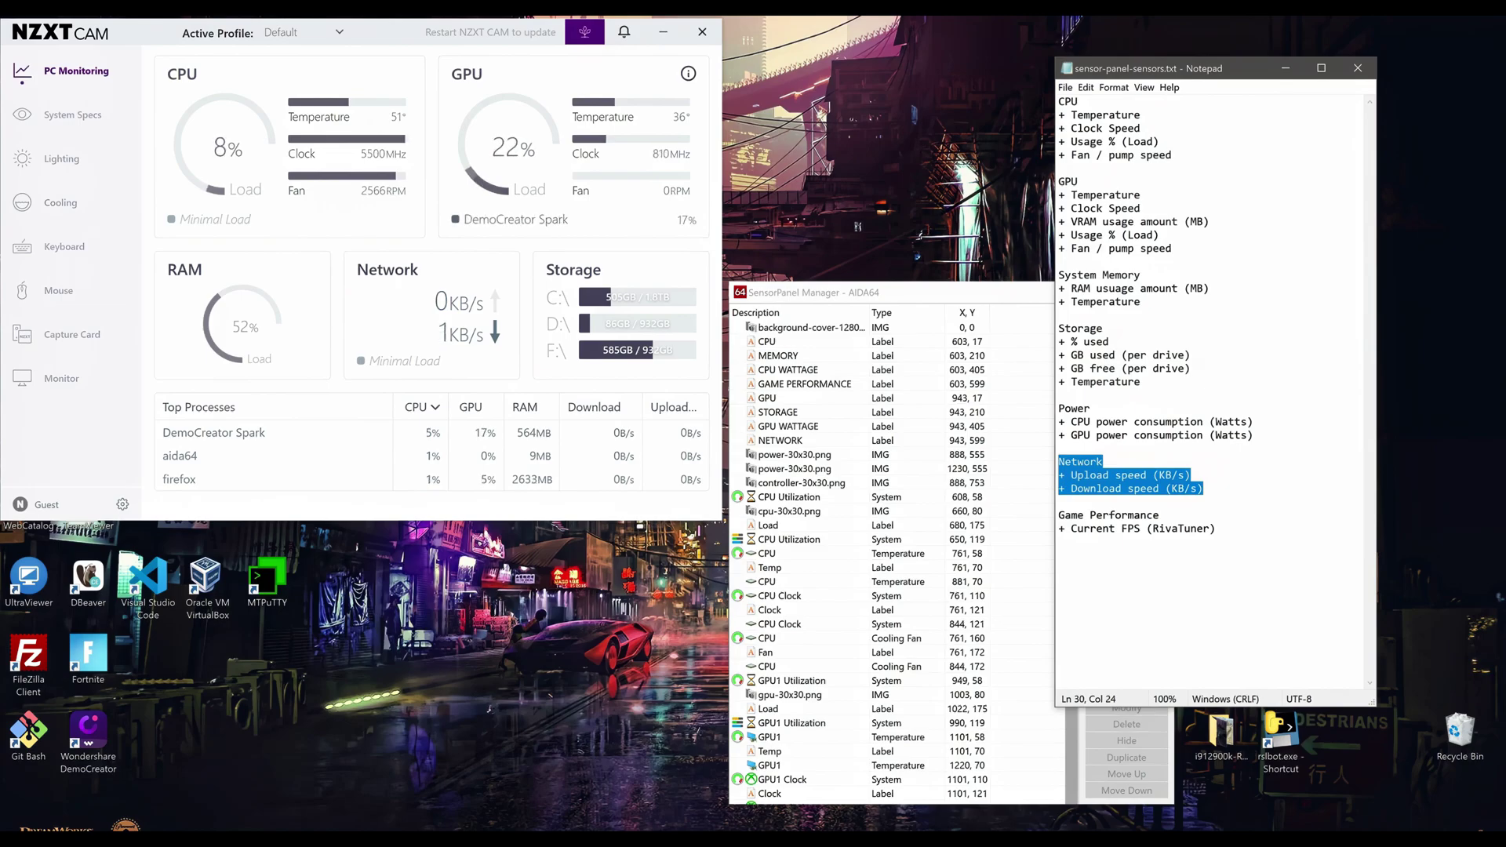
pyautogui.click(1160, 515)
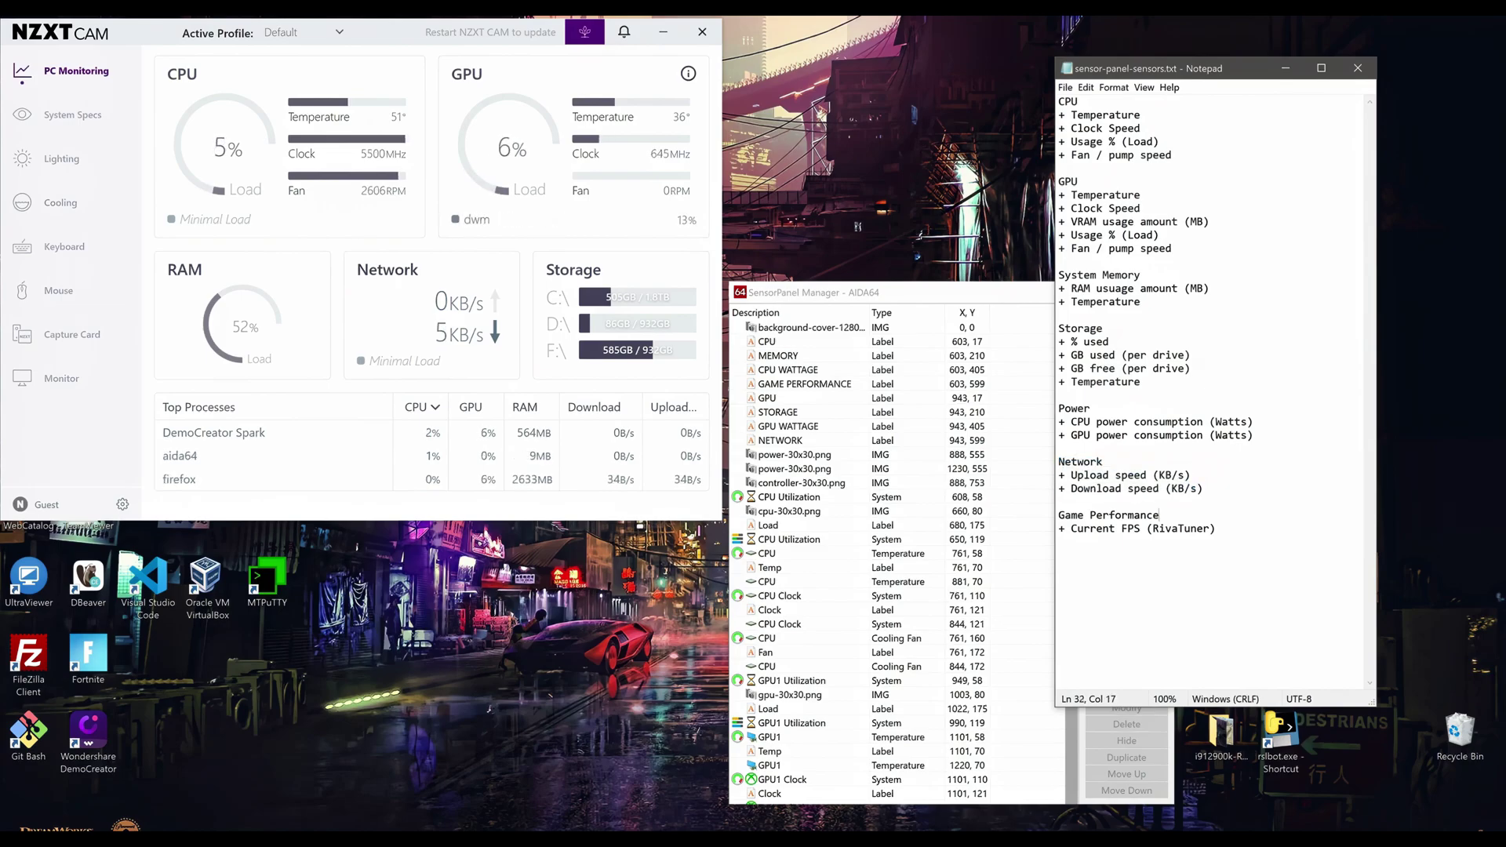
pyautogui.moveTo(1058, 514); pyautogui.dragTo(1216, 528)
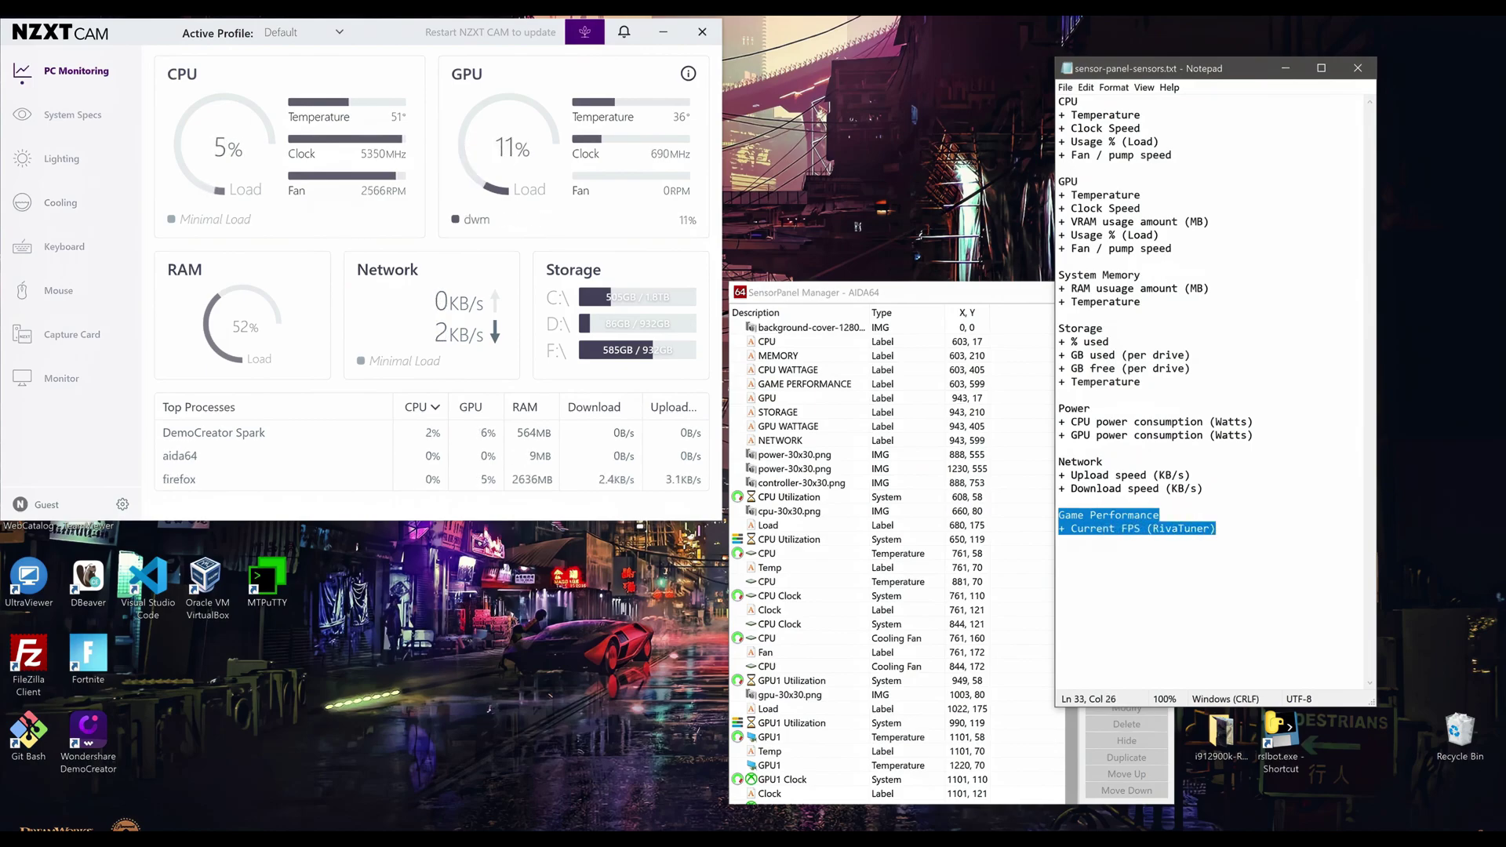
pyautogui.click(1216, 529)
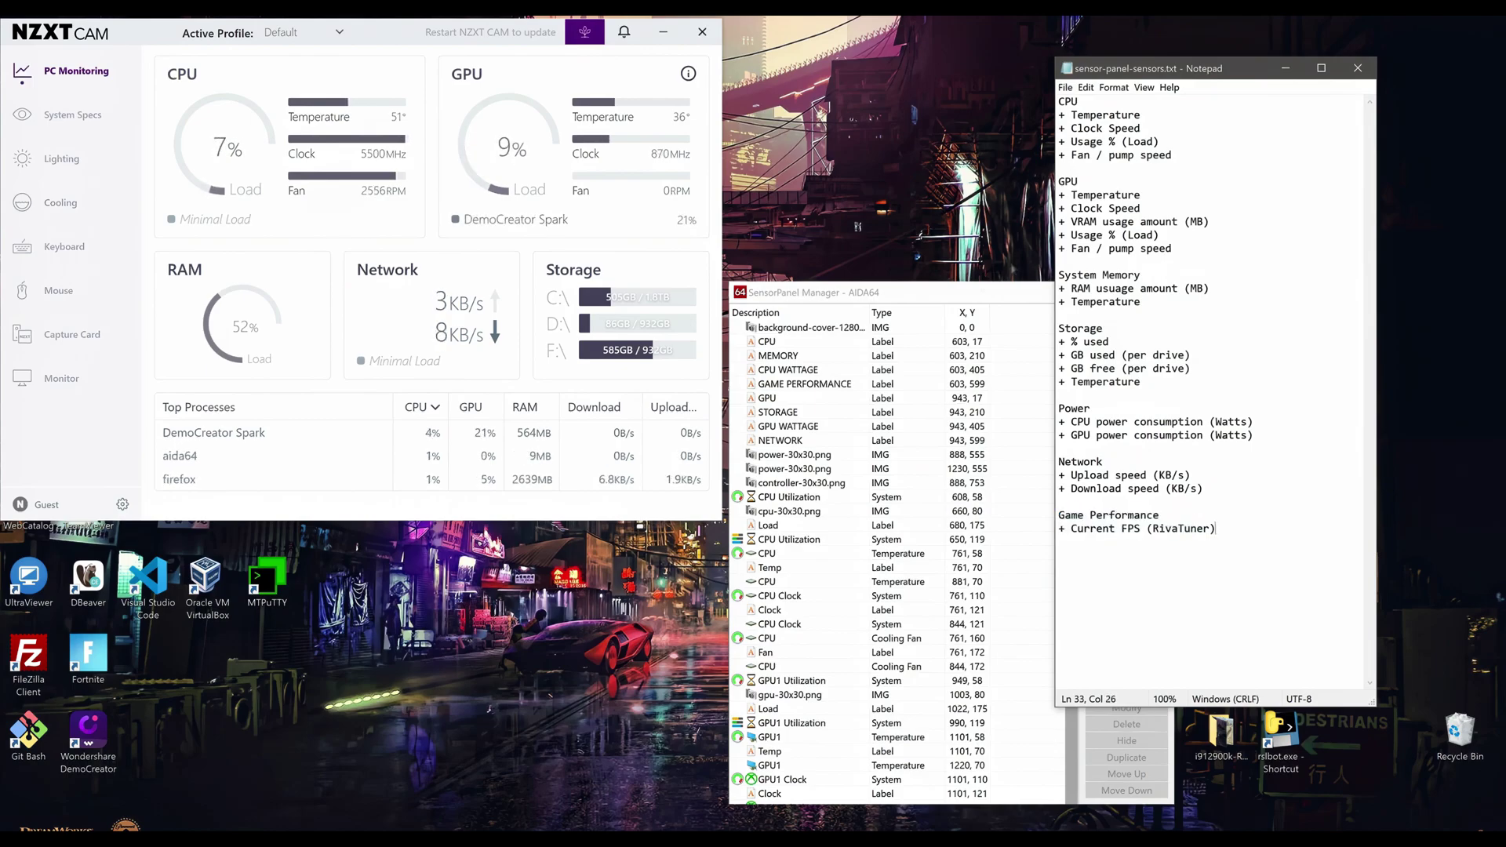
# Step: Start a new item in SensorPanel Manager and look at the settings for the Graph and Gauge item types
pyautogui.click(988, 299)
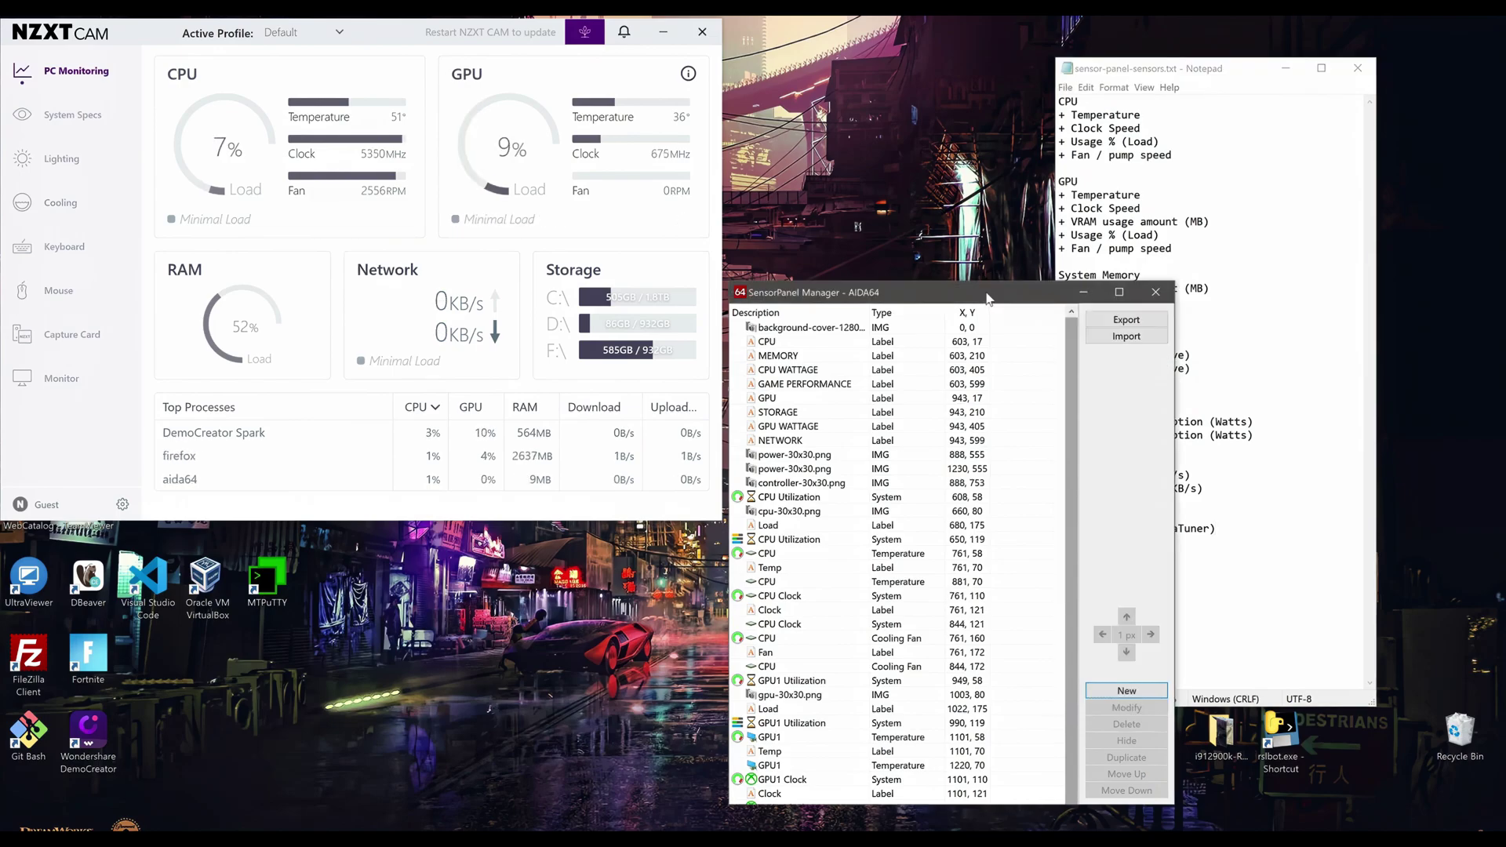
pyautogui.moveTo(988, 299); pyautogui.dragTo(977, 293)
pyautogui.click(1138, 687)
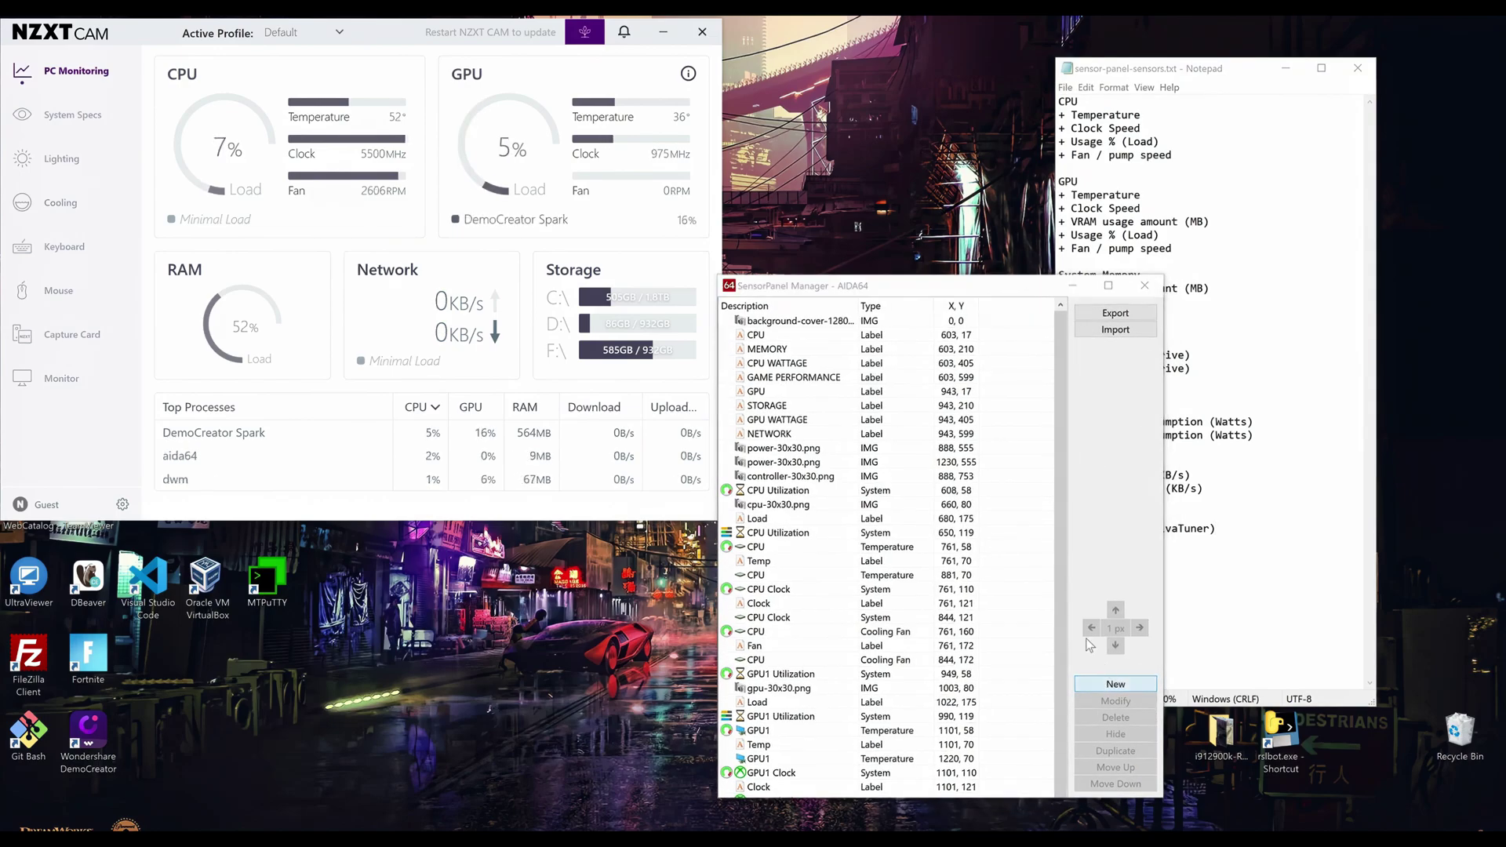
pyautogui.click(565, 239)
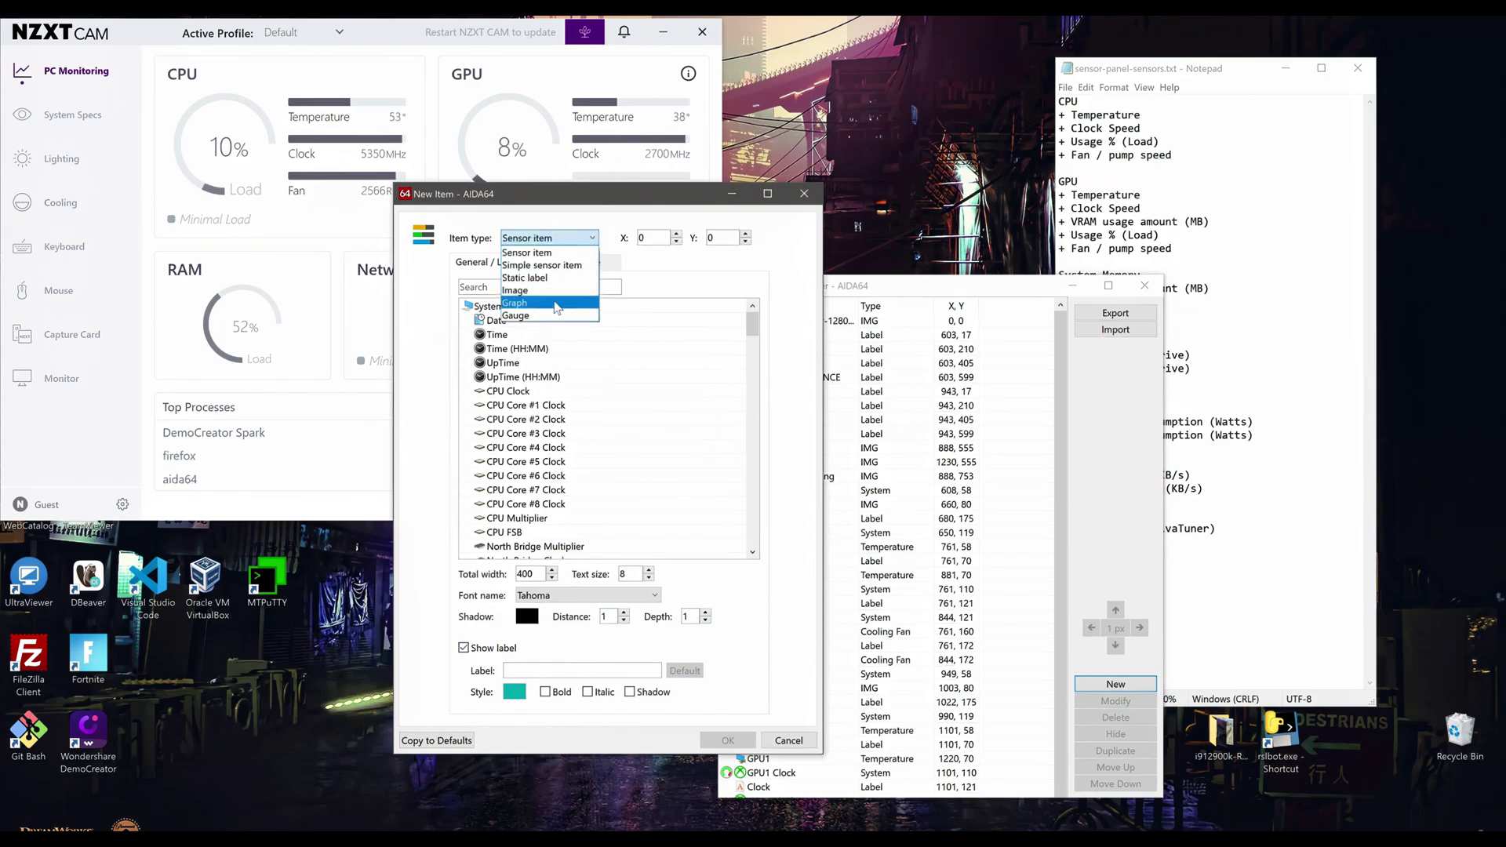
pyautogui.click(537, 303)
pyautogui.click(550, 238)
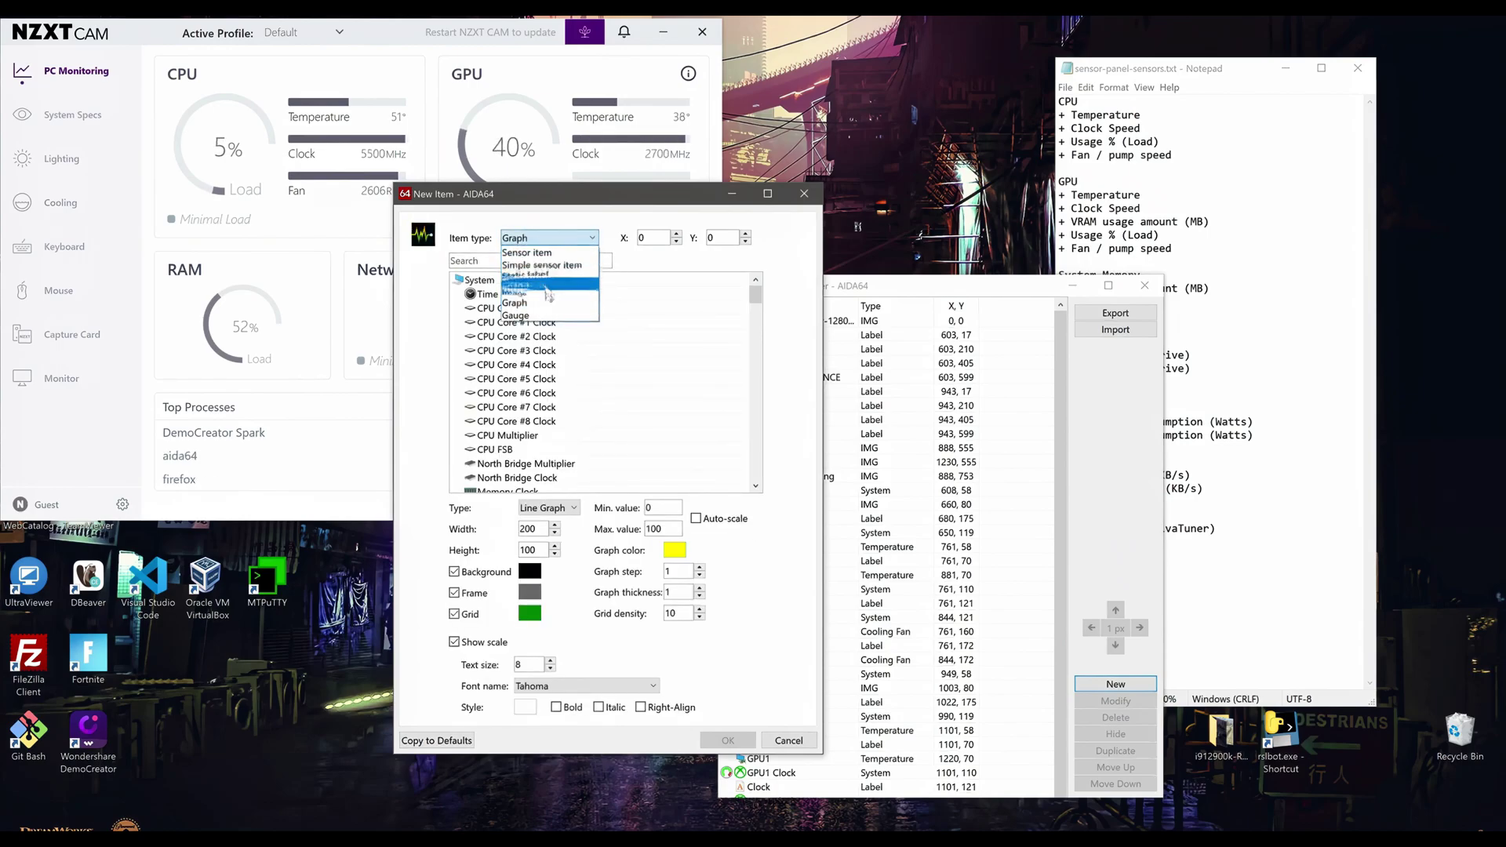
pyautogui.click(525, 316)
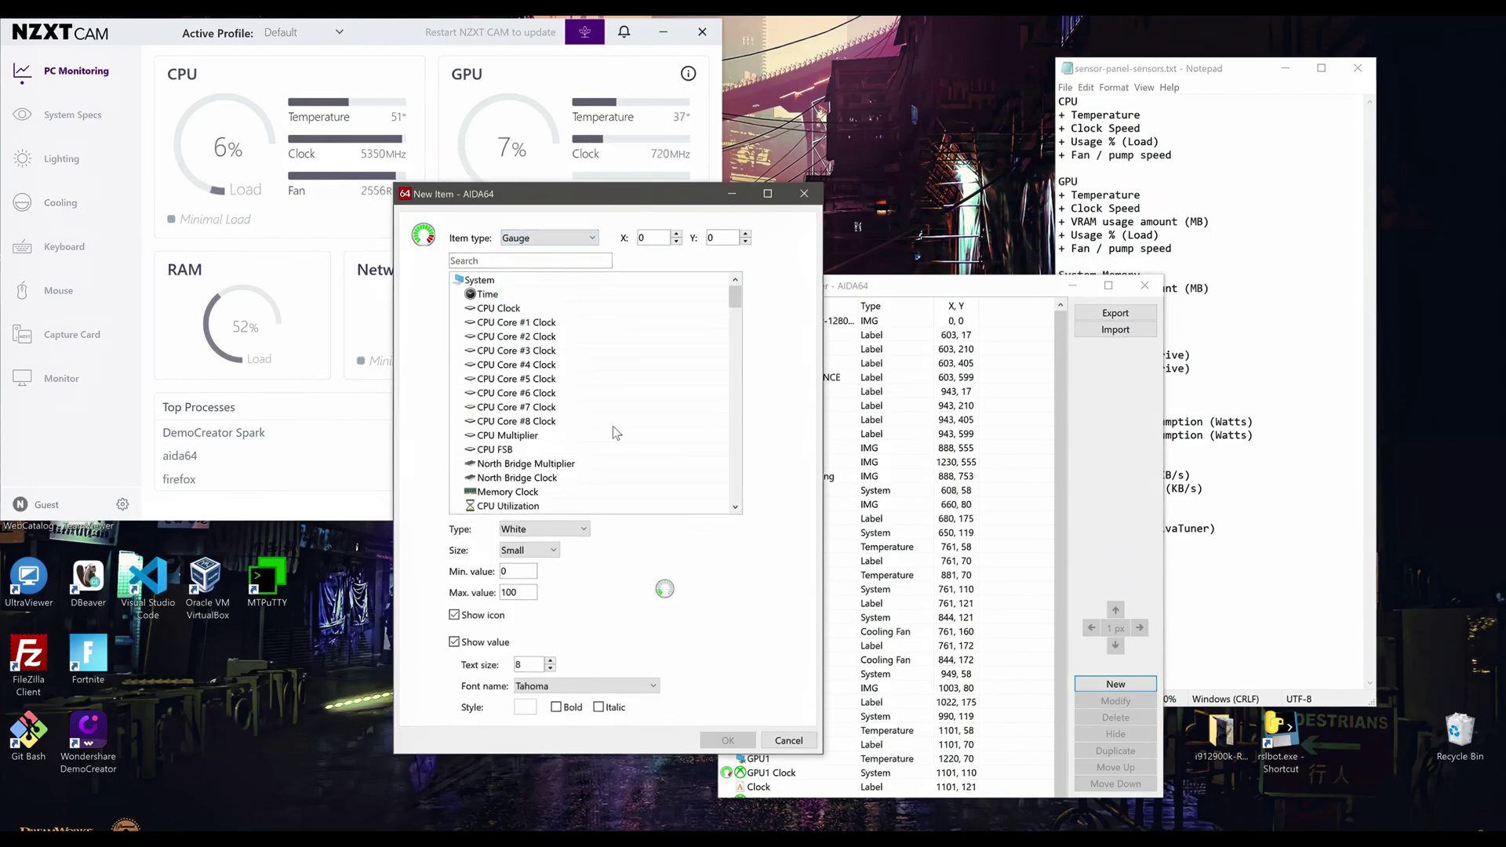
# Step: Check the available gauge styles and item types, and close the new item dialog without adding anything
pyautogui.click(567, 531)
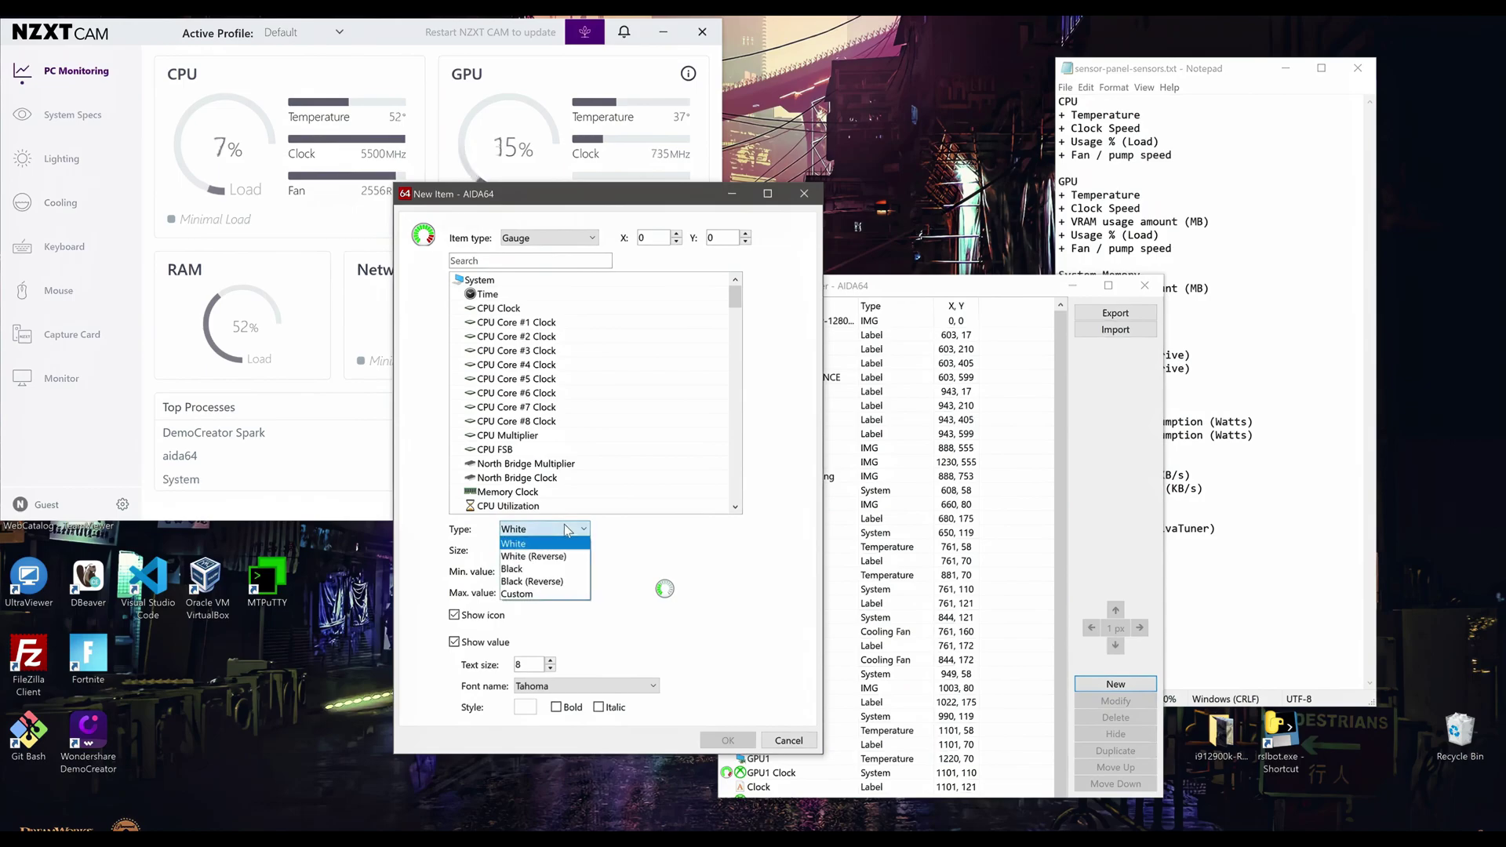
pyautogui.click(567, 531)
pyautogui.click(592, 238)
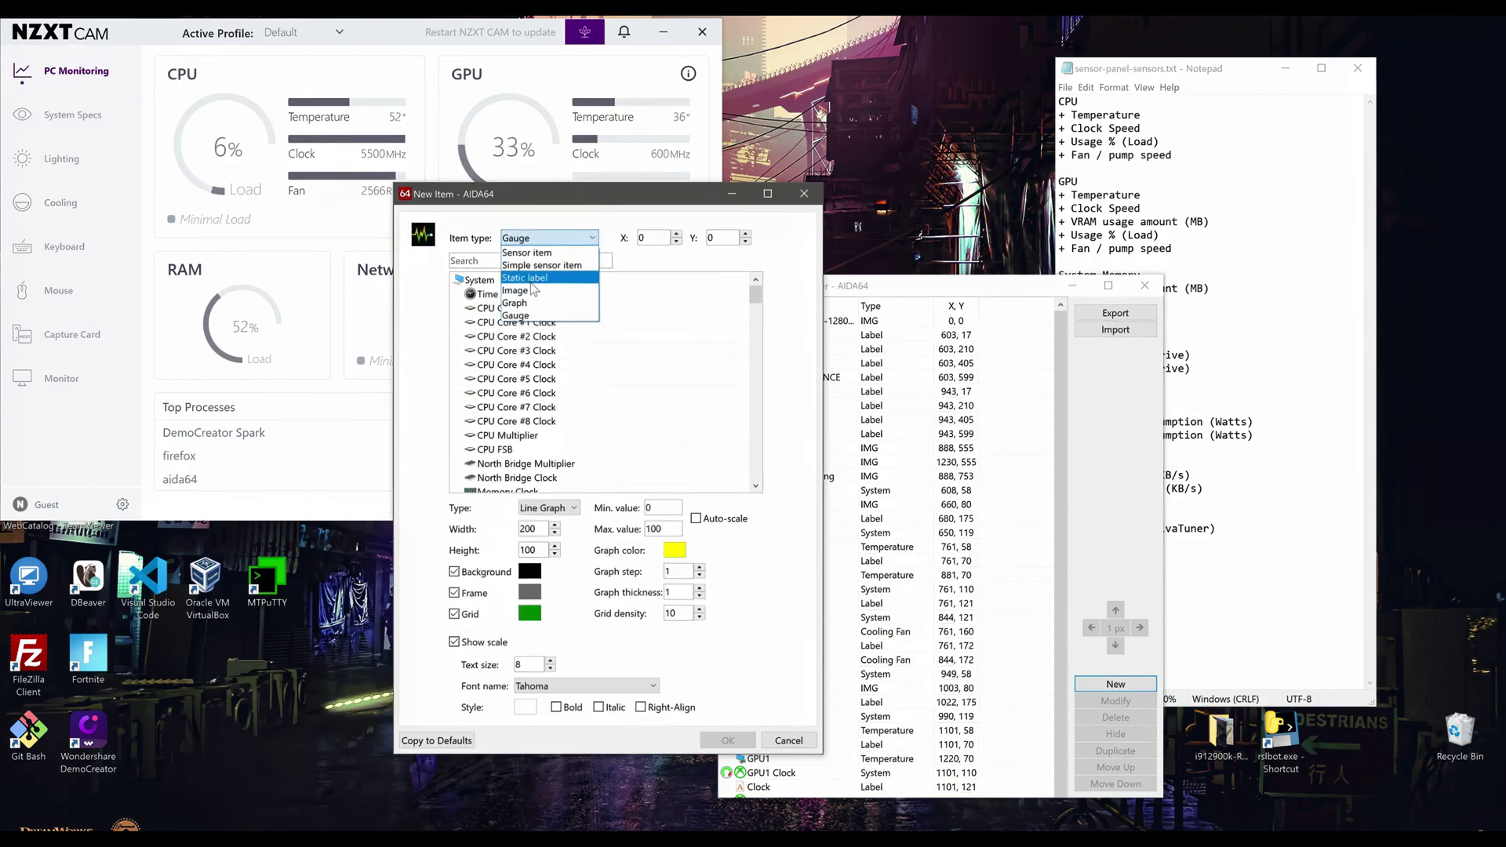
pyautogui.click(549, 238)
pyautogui.click(804, 194)
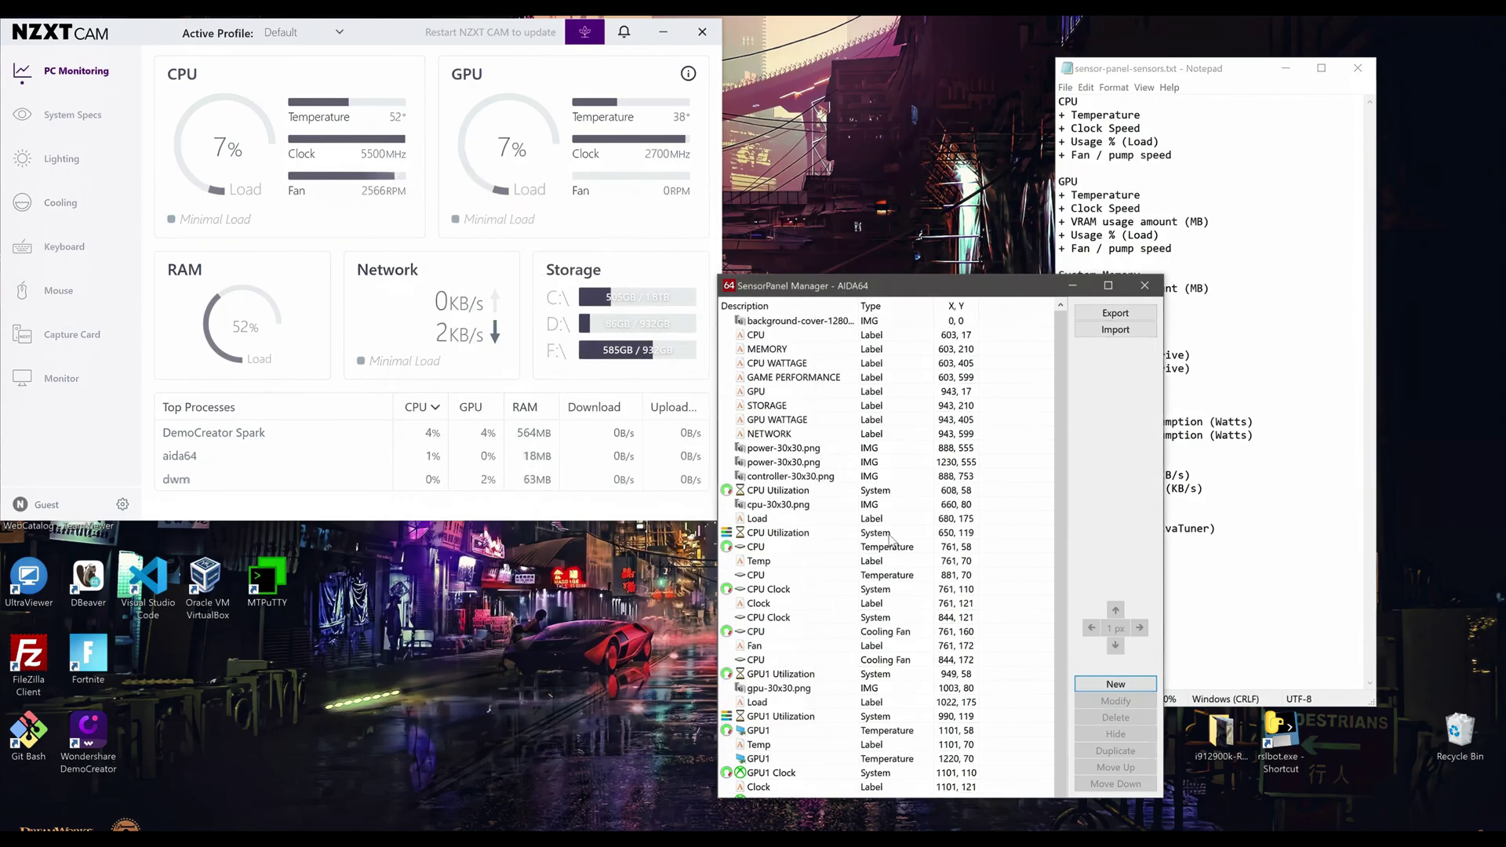
# Step: Bring the NZXT CAM window to the front and move it away from the screen corner as a layout reference
pyautogui.click(364, 39)
pyautogui.moveTo(371, 37); pyautogui.dragTo(452, 125)
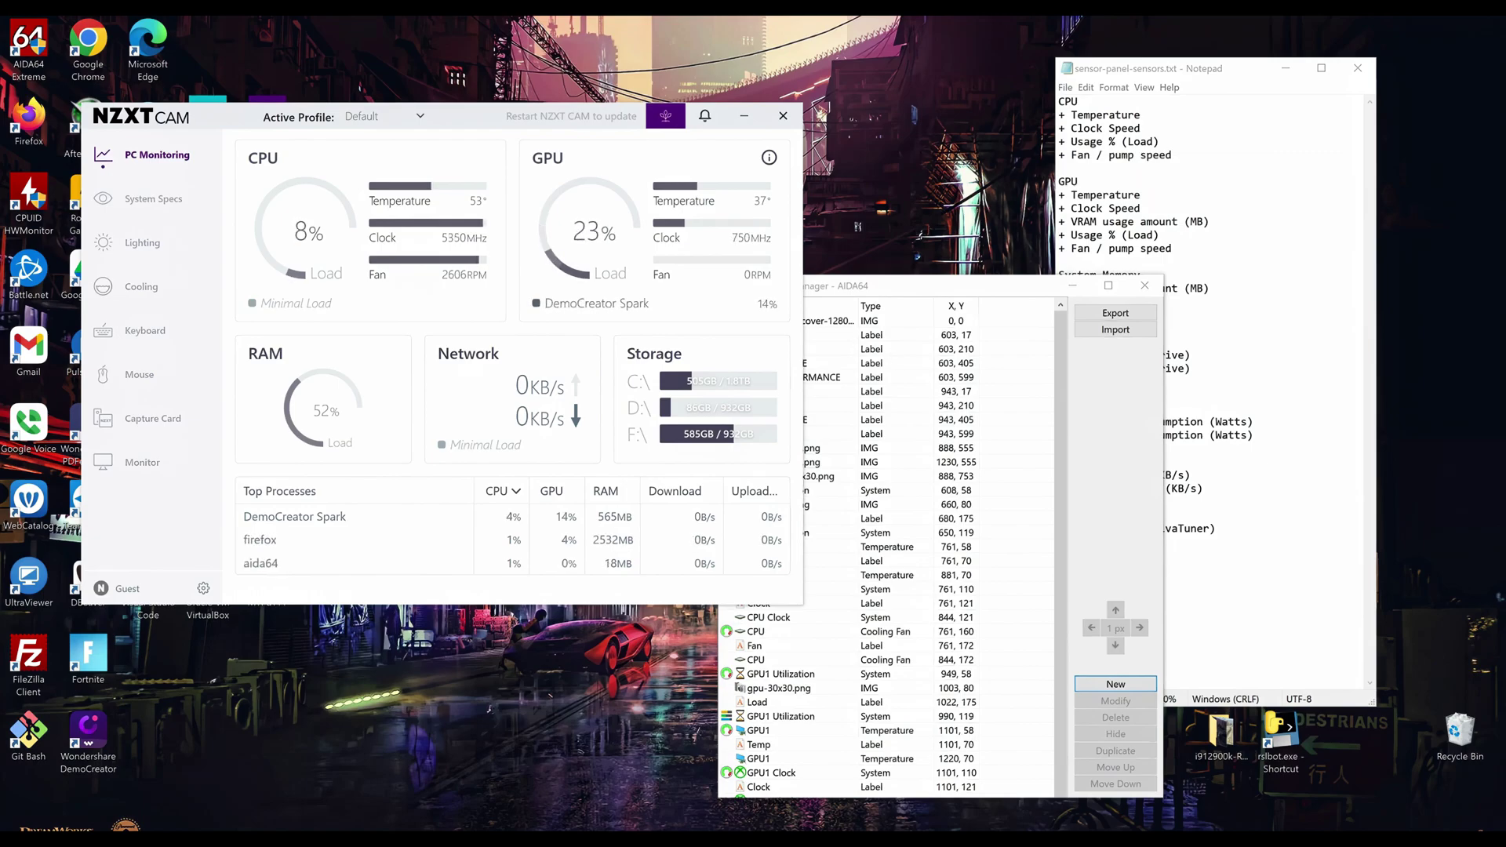
pyautogui.moveTo(467, 838)
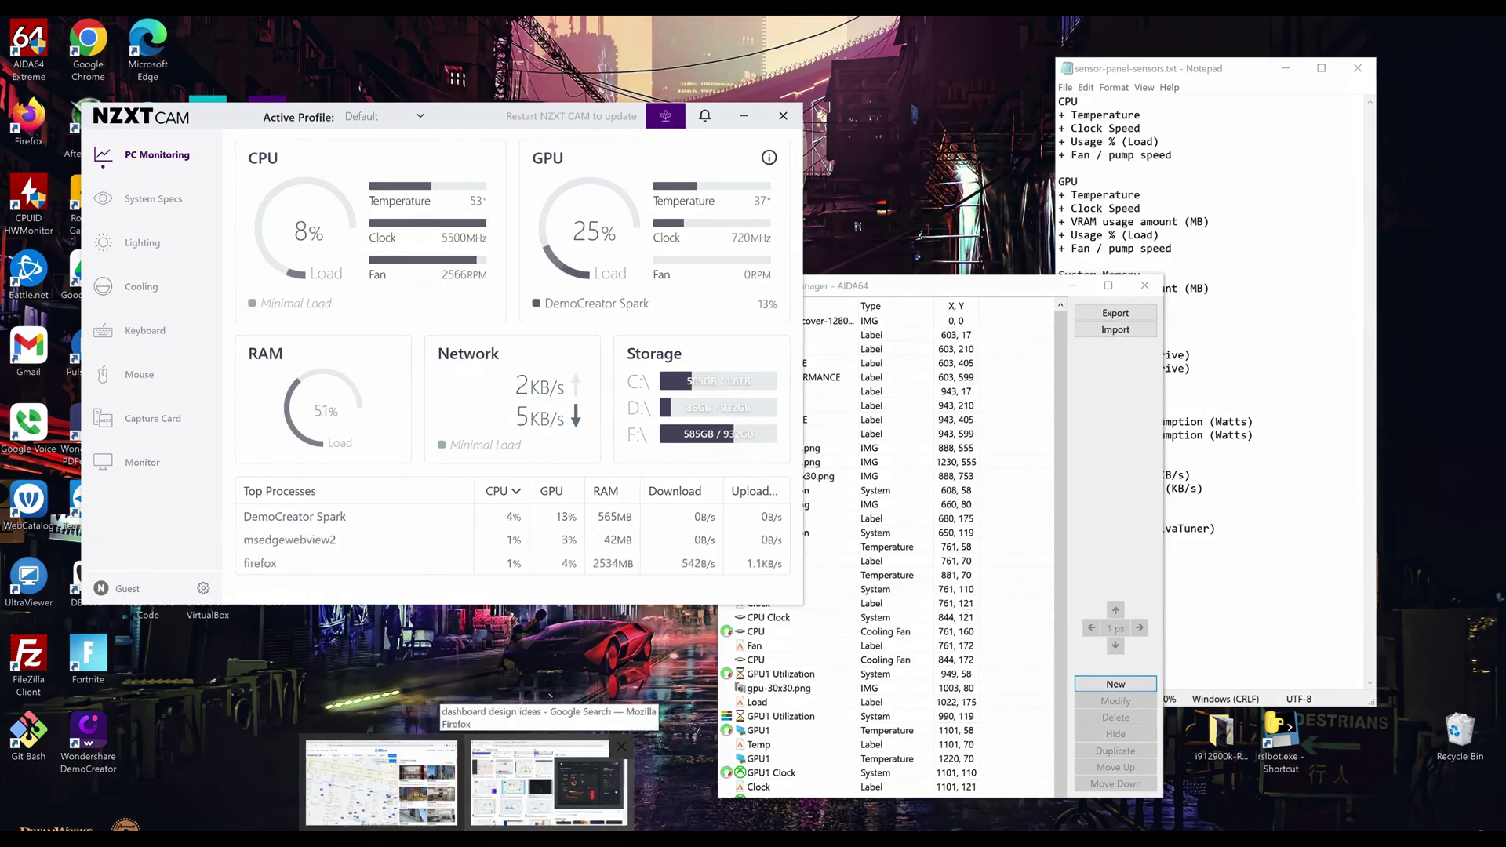
pyautogui.moveTo(454, 121); pyautogui.dragTo(443, 114)
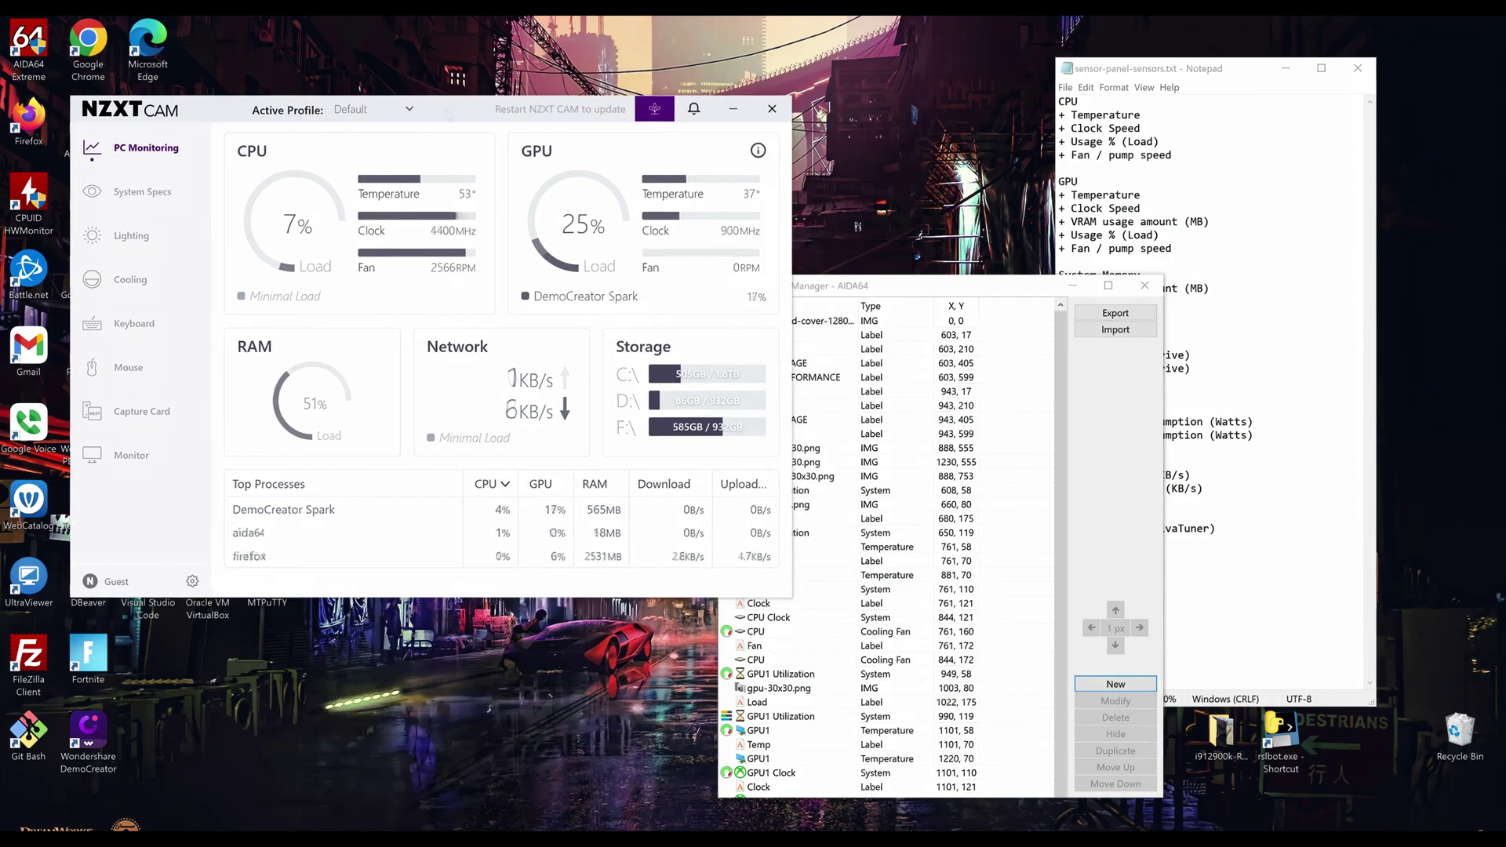
# Step: Switch to Firefox to examine the dark Icons8 dashboard in the "dashboard design ideas" image results, and minimize the browser
pyautogui.click(607, 777)
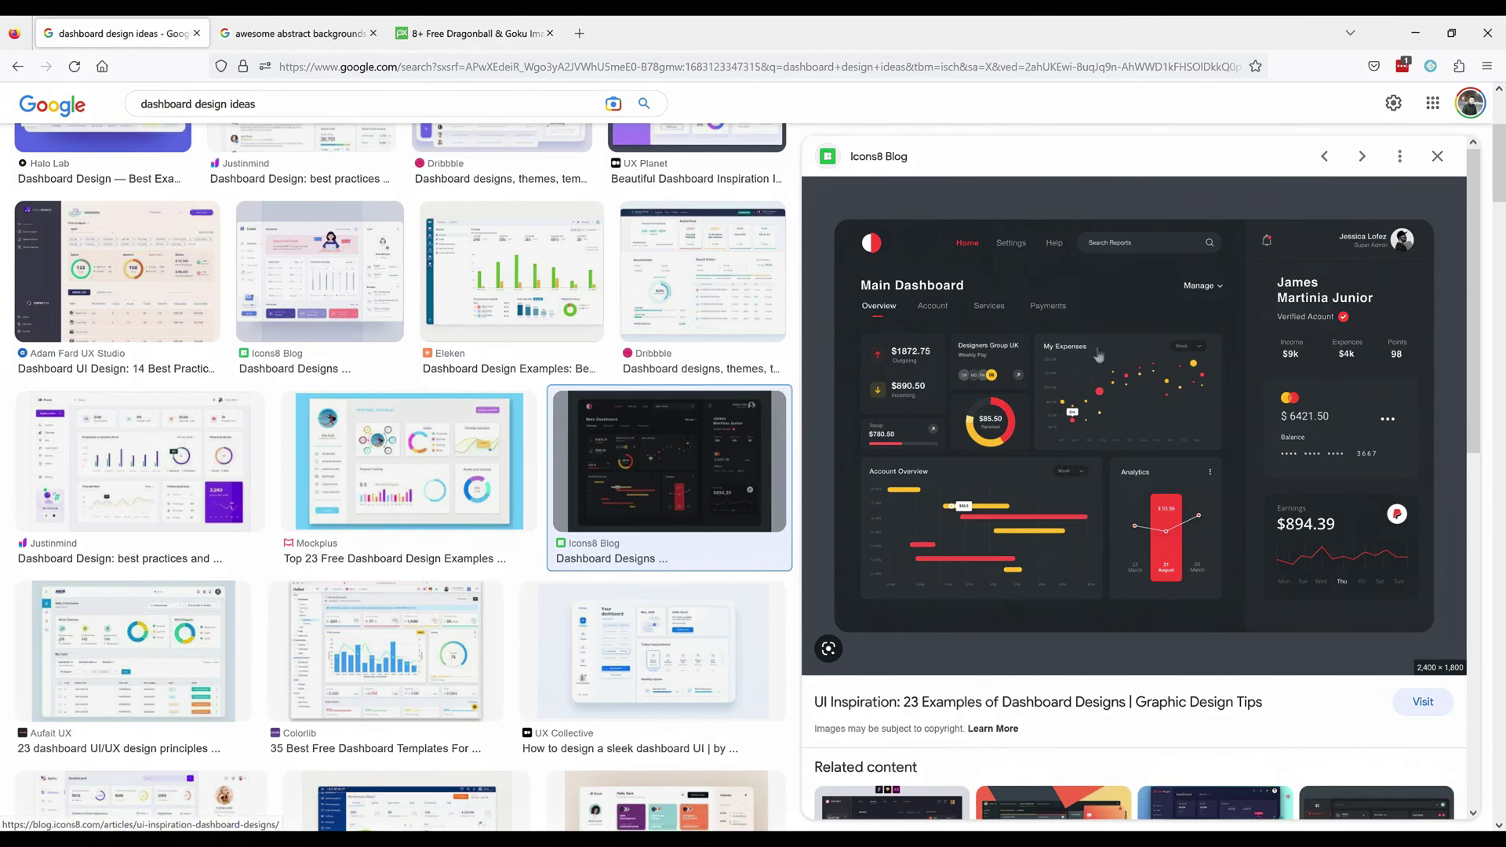
pyautogui.click(1105, 322)
pyautogui.hotkey('ctrl', 'w')
pyautogui.rightClick(1084, 314)
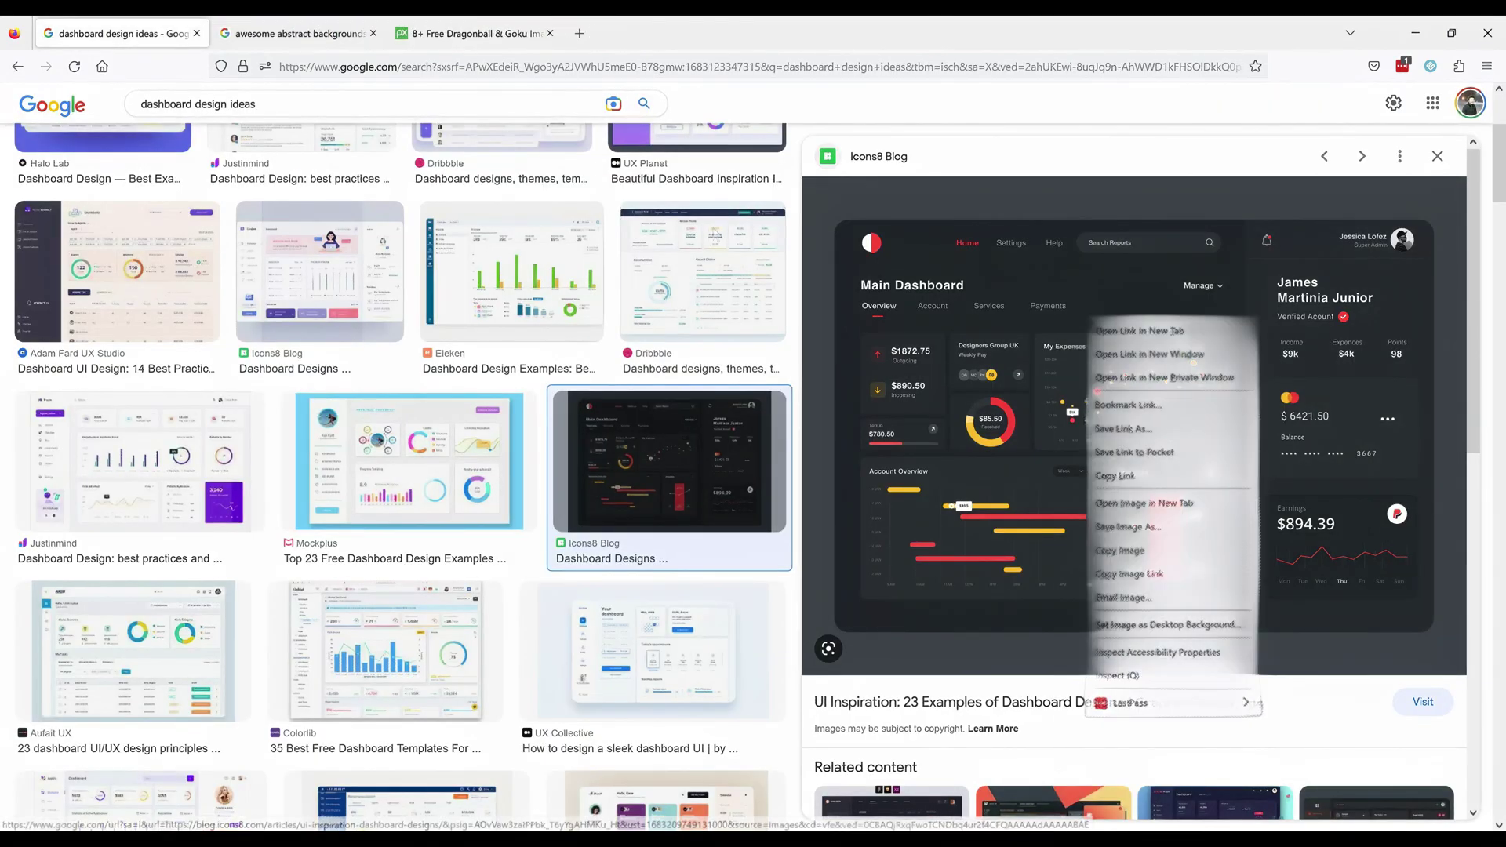
pyautogui.click(1118, 480)
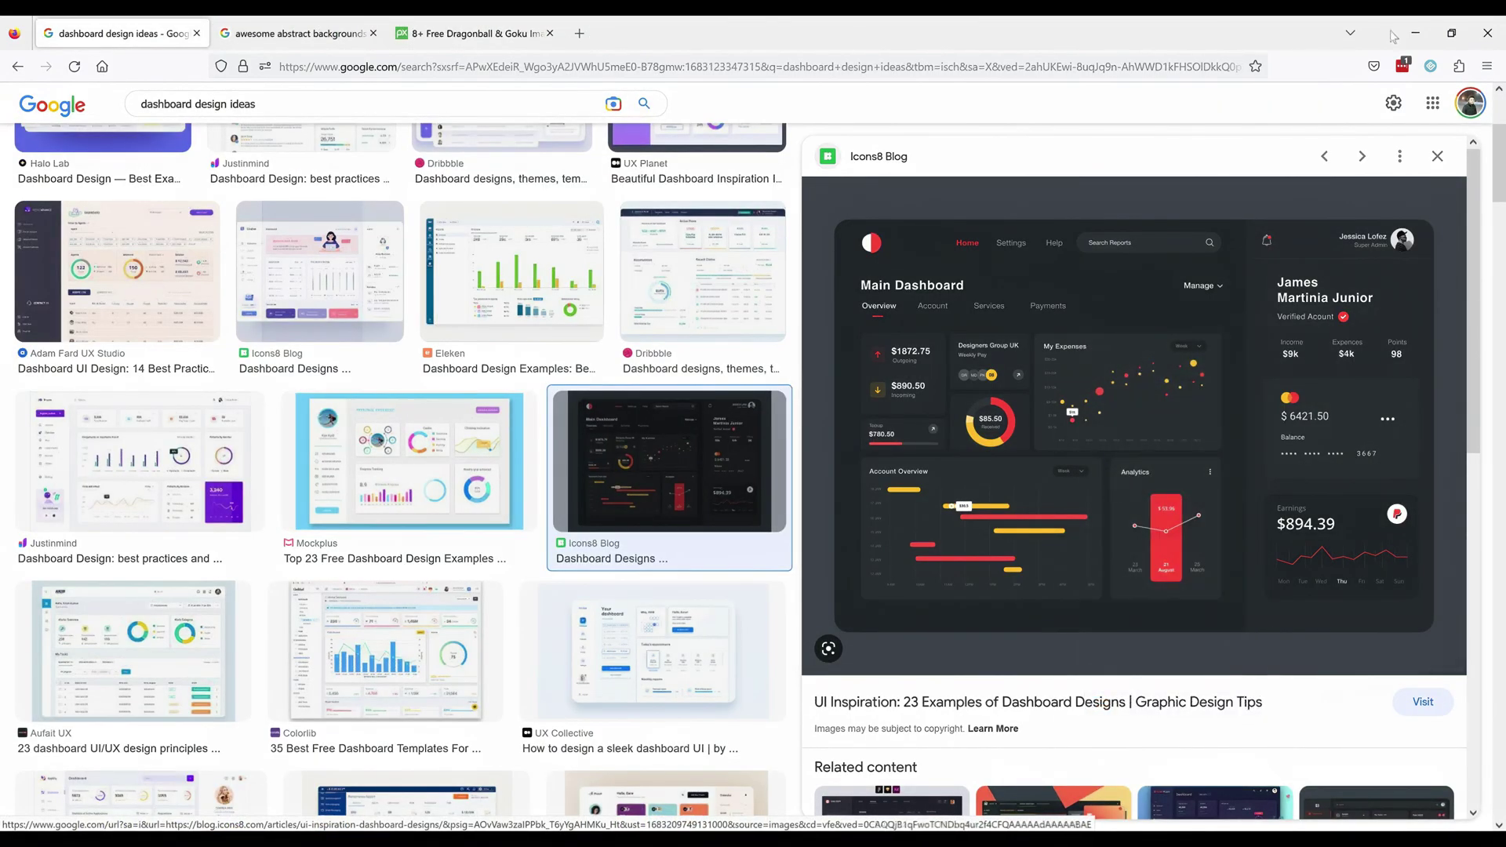
pyautogui.rightClick(1082, 294)
pyautogui.click(1136, 535)
pyautogui.click(1413, 32)
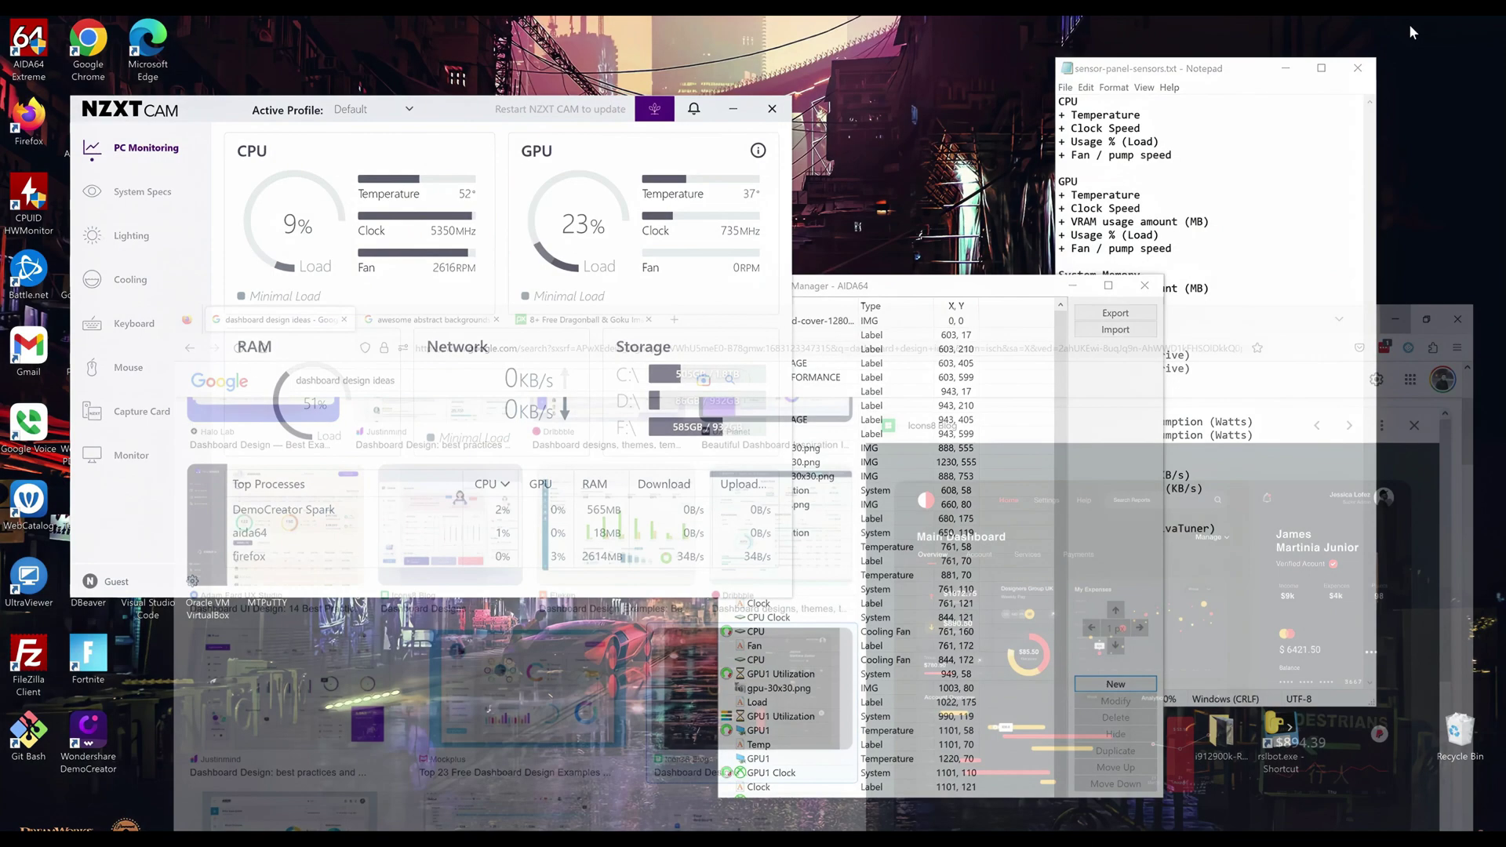
# Step: Switch to Photoshop and check the canvas size of aida64-1280x800.psd without changing it
pyautogui.click(801, 709)
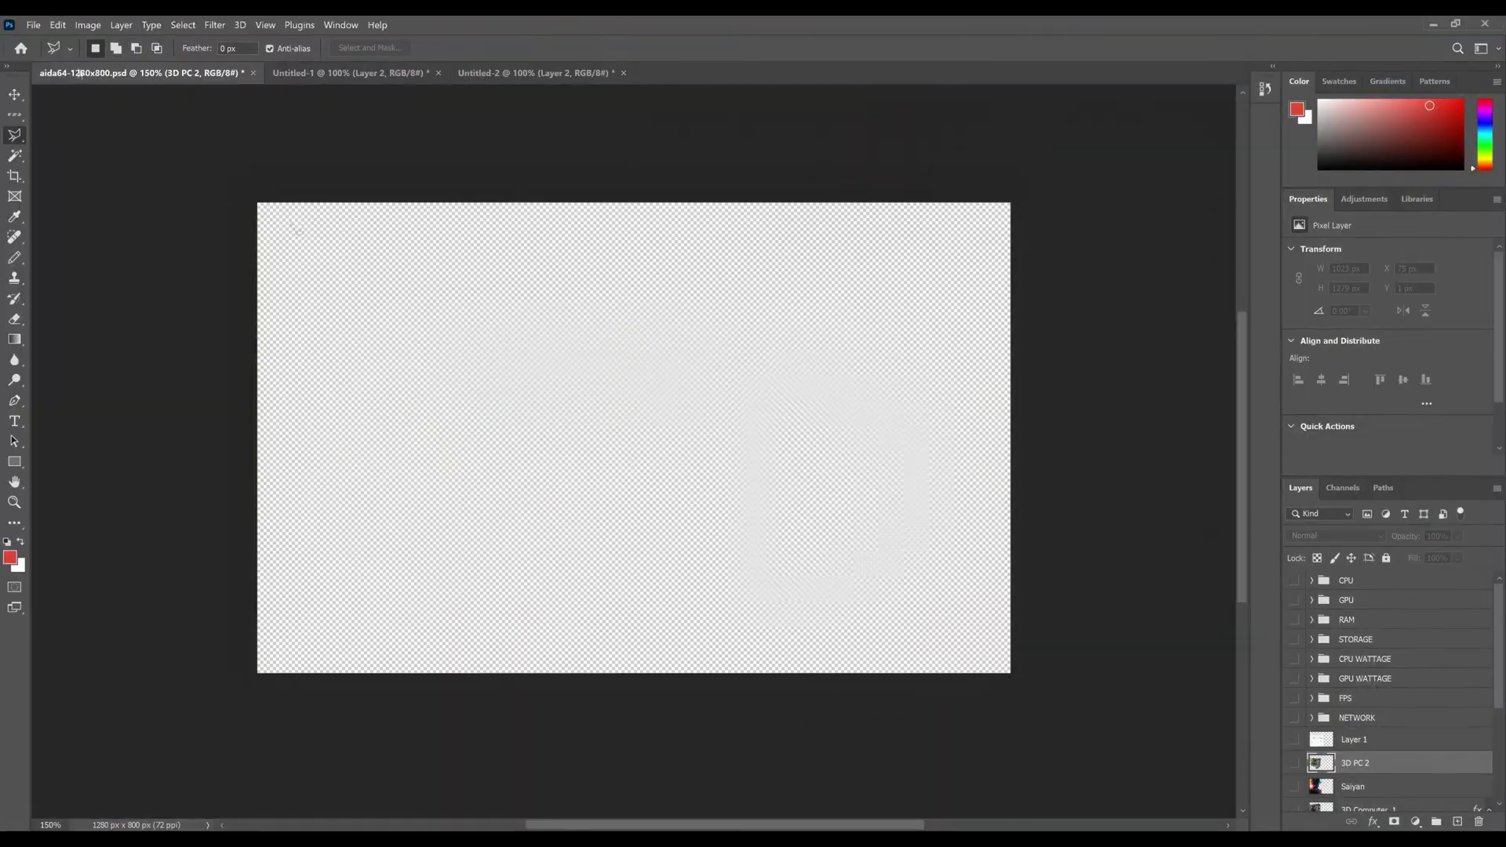
pyautogui.click(88, 25)
pyautogui.click(106, 144)
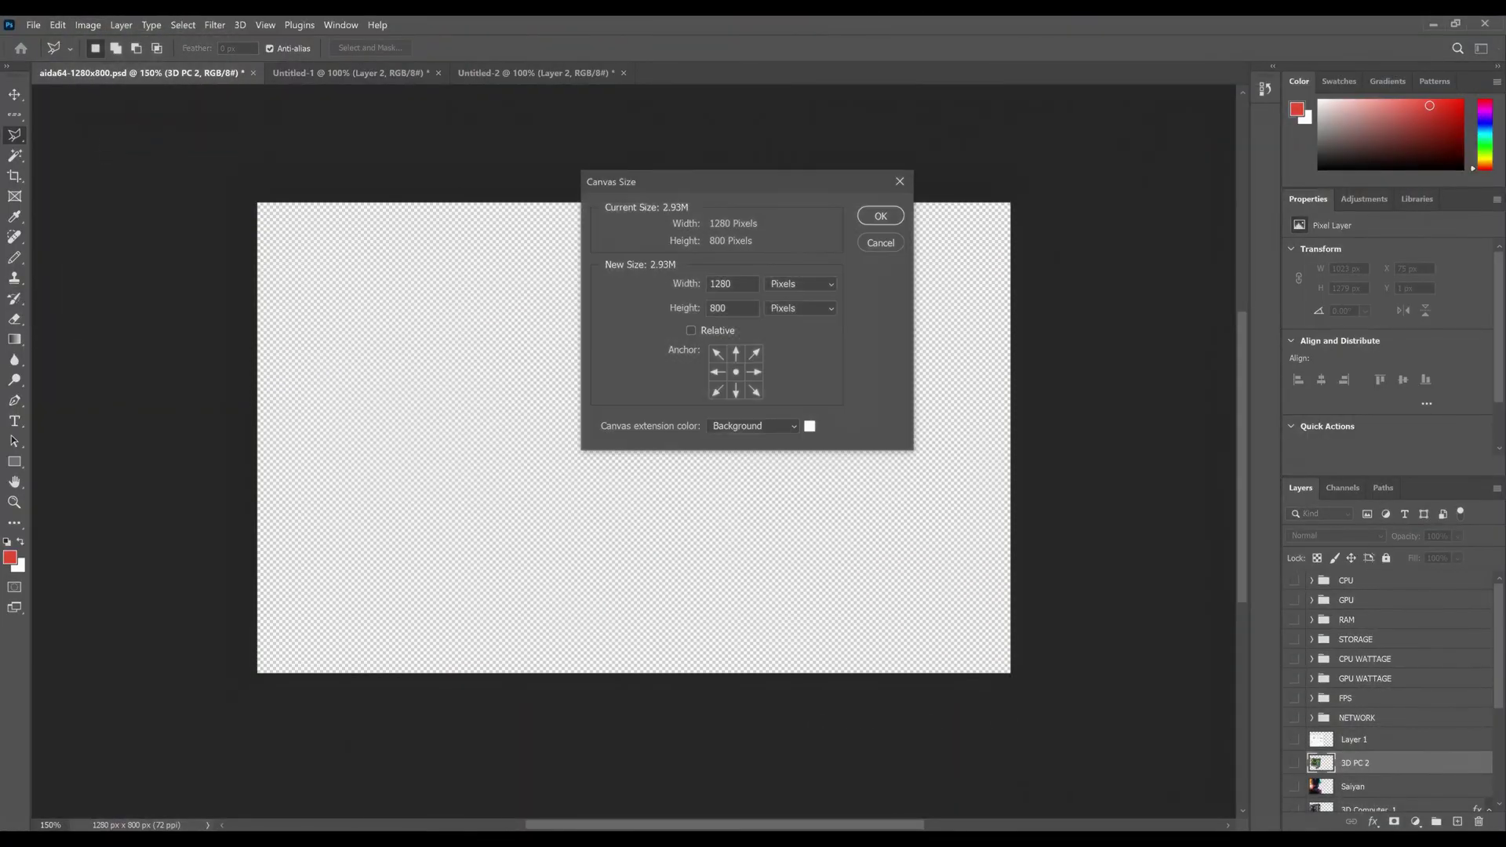
pyautogui.click(881, 243)
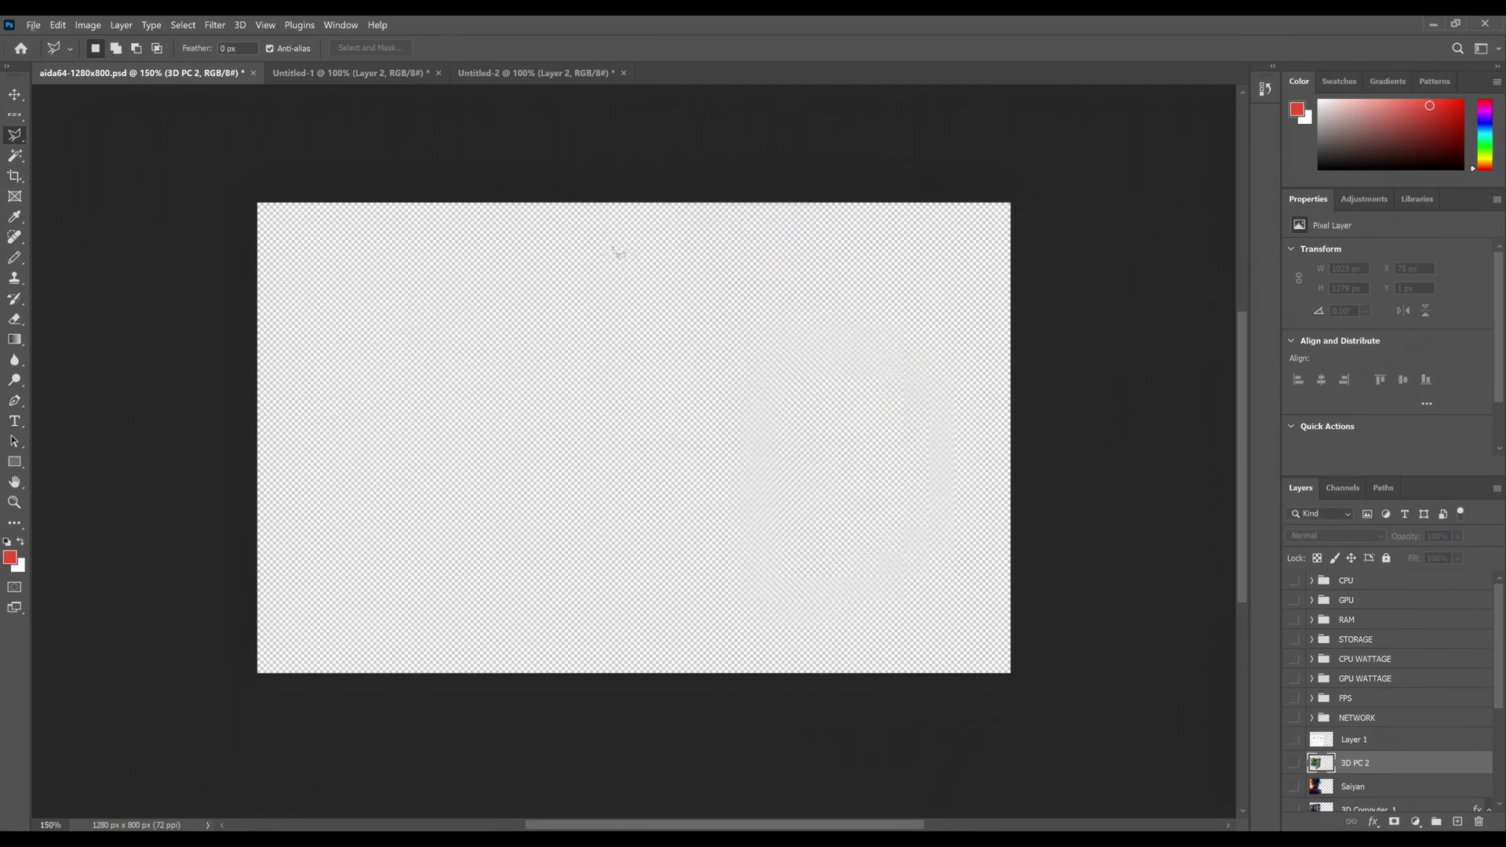
# Step: Create a new 1280 × 400 px document at 72 pixels/inch in RGB color and unlock its background layer
pyautogui.click(33, 26)
pyautogui.click(47, 40)
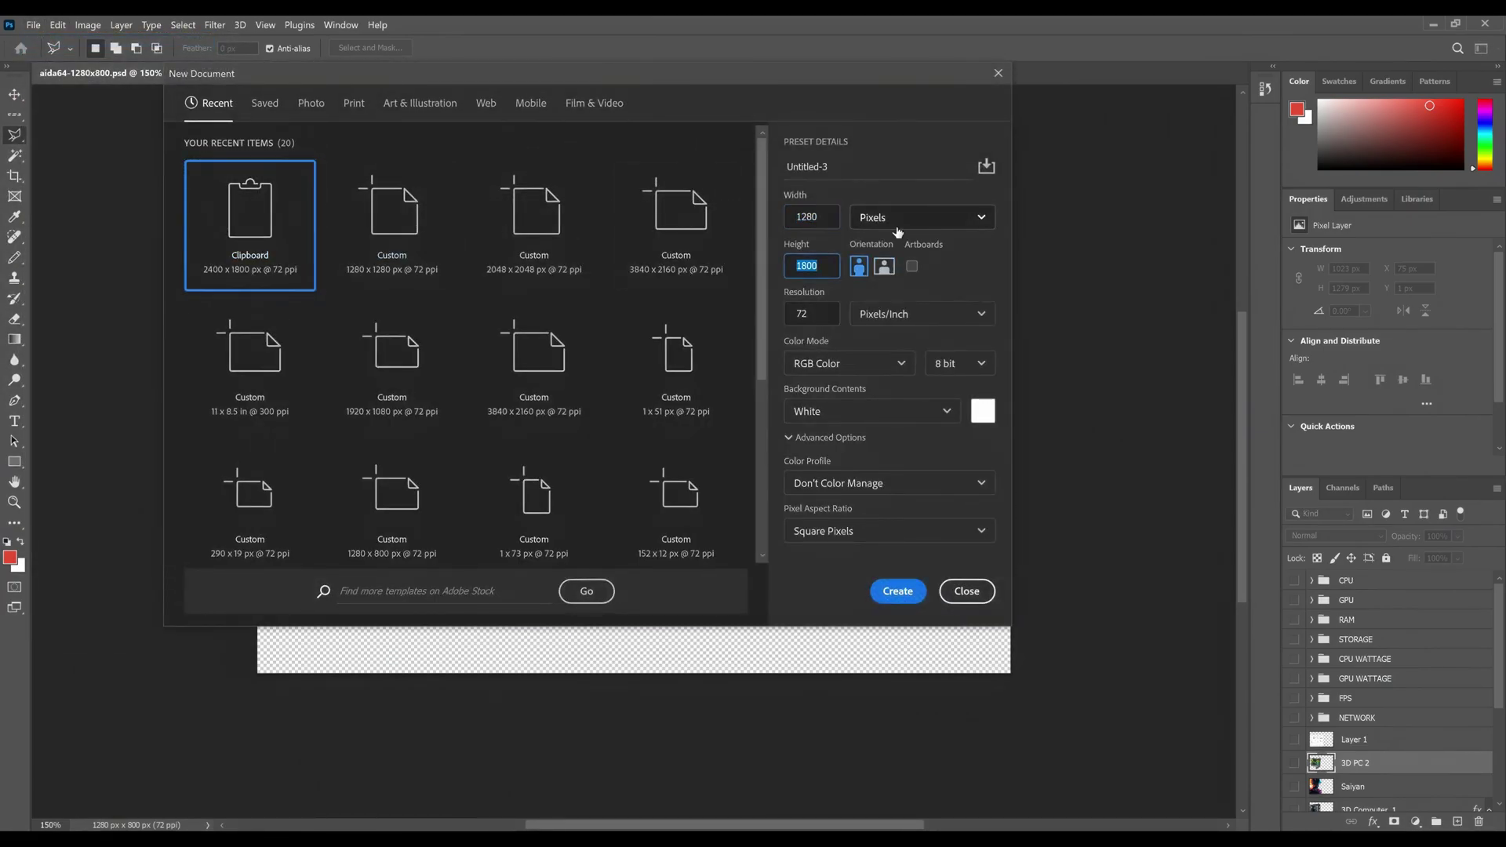
pyautogui.click(902, 591)
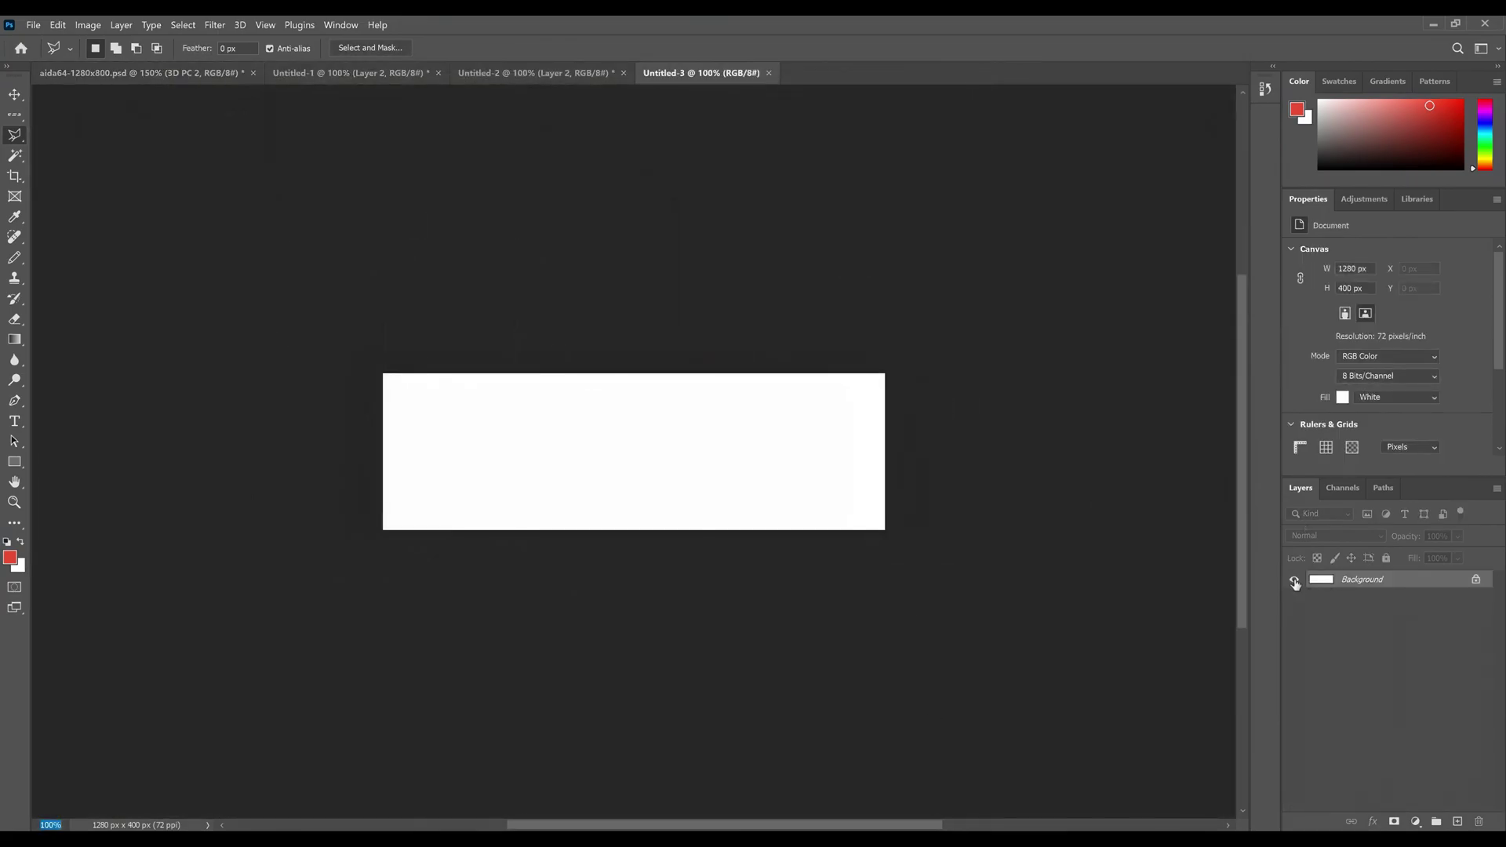
pyautogui.click(1477, 579)
# Step: Paste the copied dashboard image into a new 2400 × 1800 px document and try a rectangular selection around the My Expenses card
pyautogui.hotkey('ctrl', 'n')
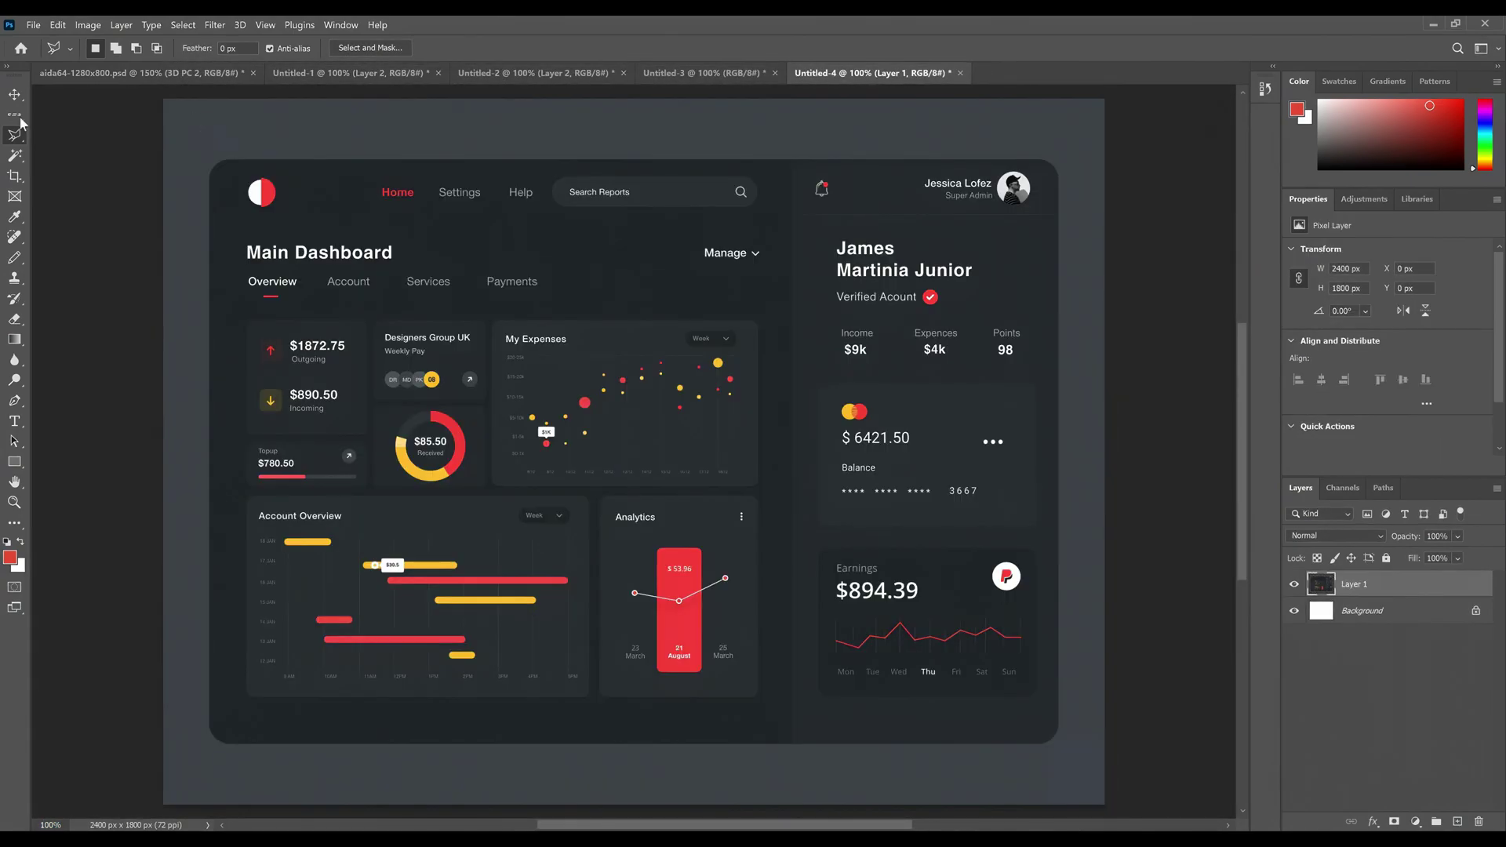
pyautogui.rightClick(14, 140)
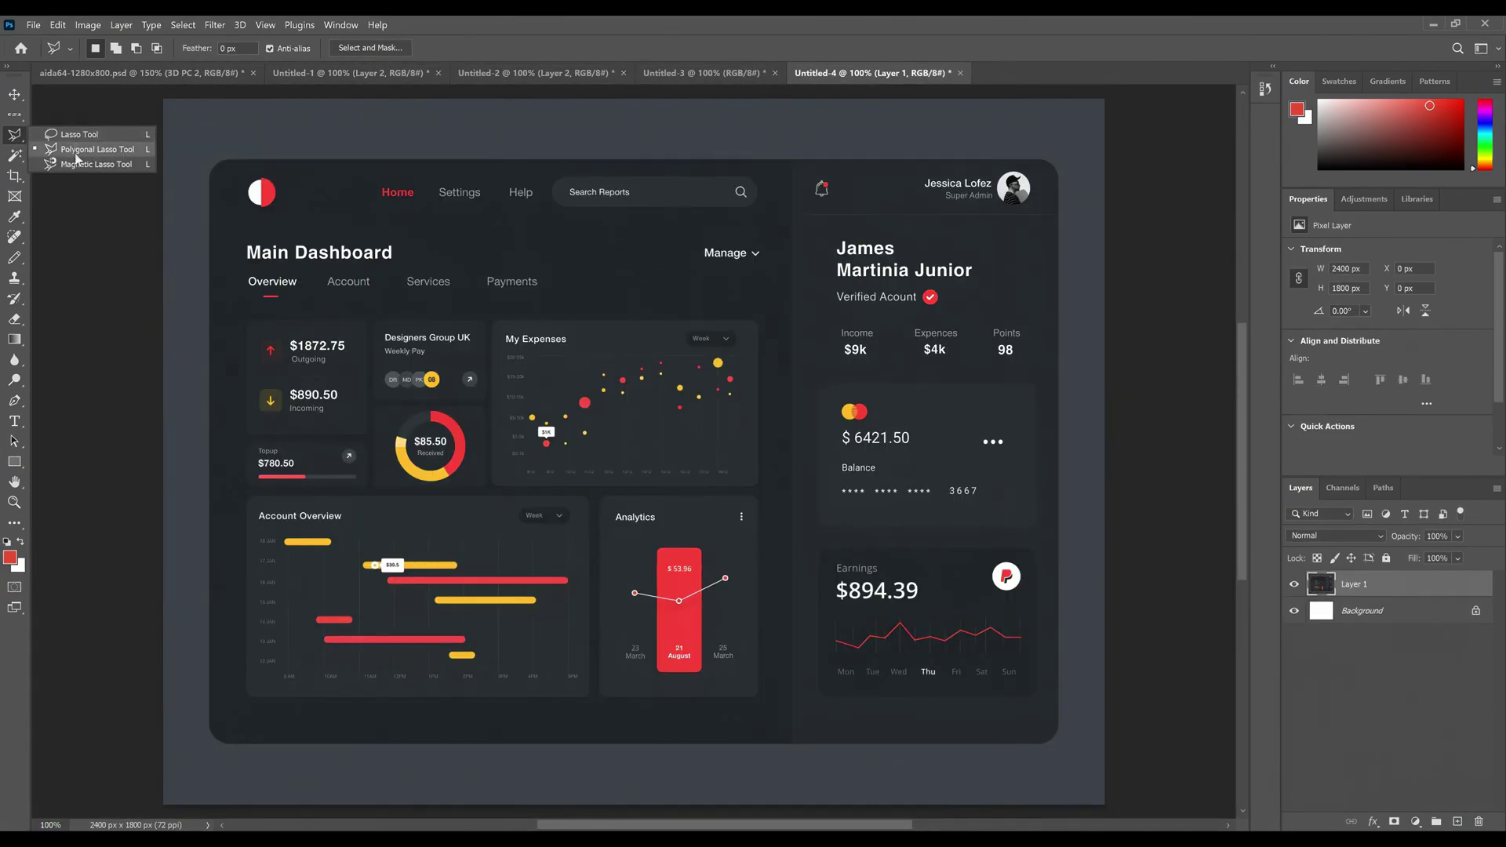
pyautogui.rightClick(18, 155)
pyautogui.click(14, 115)
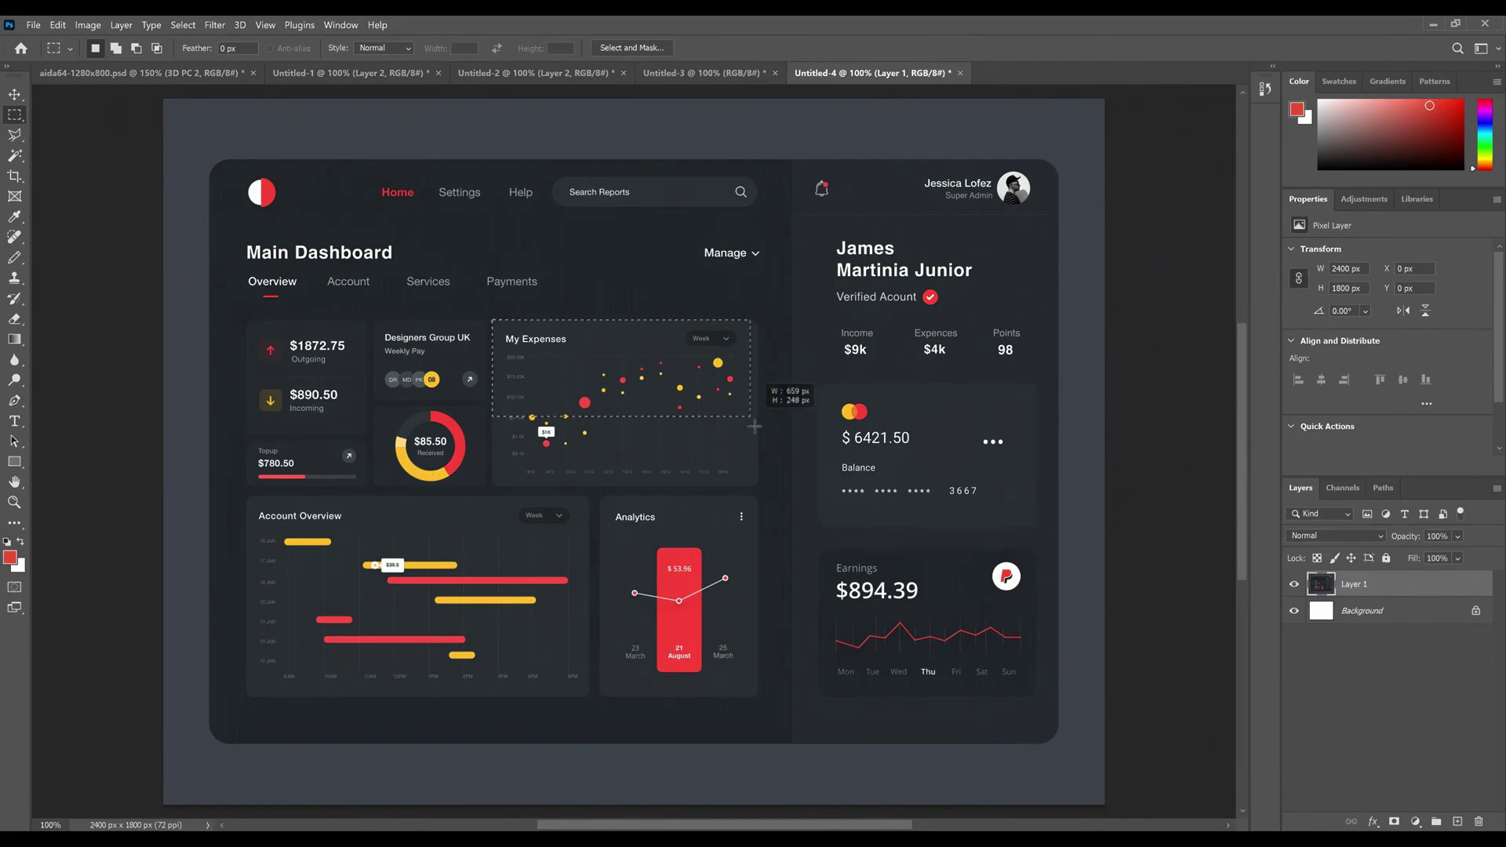
pyautogui.moveTo(755, 427); pyautogui.dragTo(759, 487)
pyautogui.hotkey('ctrl', 'd')
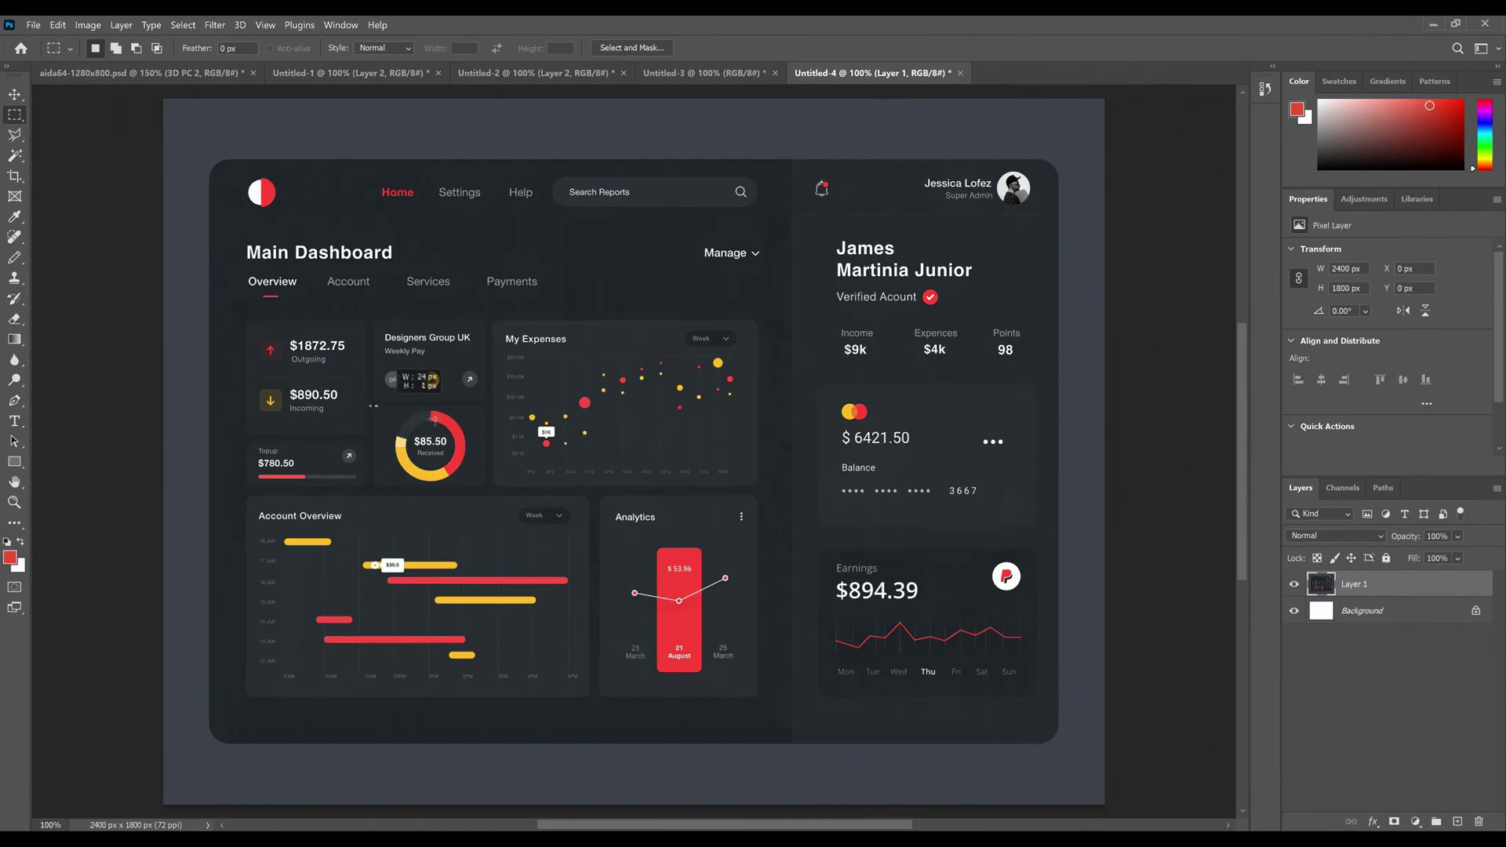
# Step: Copy the $85.50 donut card, about 299 × 211 px, into Untitled-3 twice and stack the copies along the canvas's left edge
pyautogui.moveTo(379, 405); pyautogui.dragTo(501, 507)
pyautogui.hotkey('ctrl', 'c')
pyautogui.click(706, 73)
pyautogui.hotkey('ctrl', 'v')
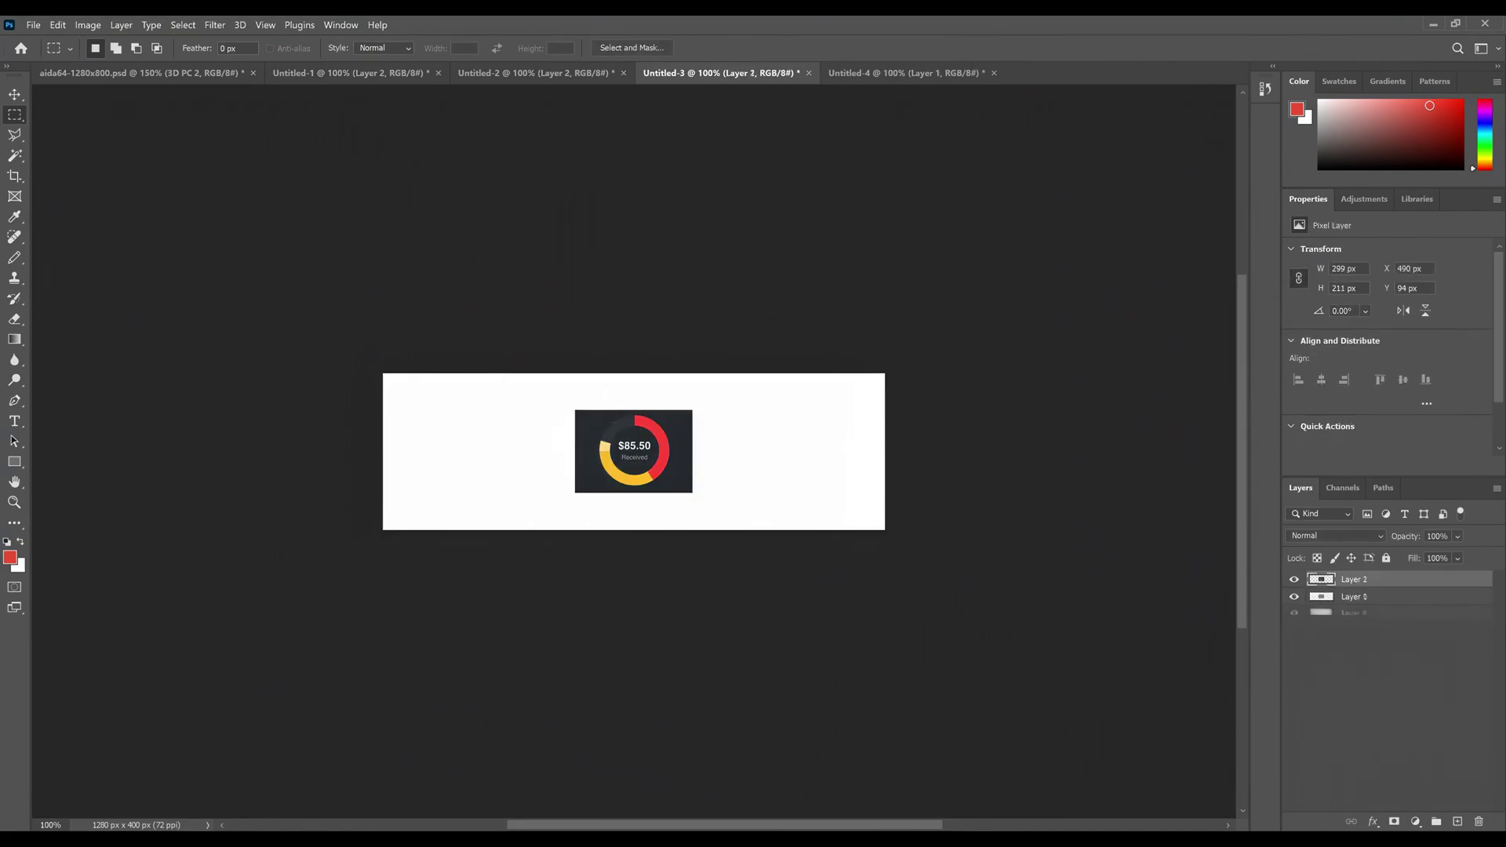
pyautogui.press('v')
pyautogui.moveTo(633, 469); pyautogui.dragTo(442, 514)
pyautogui.moveTo(1392, 600); pyautogui.dragTo(1386, 581)
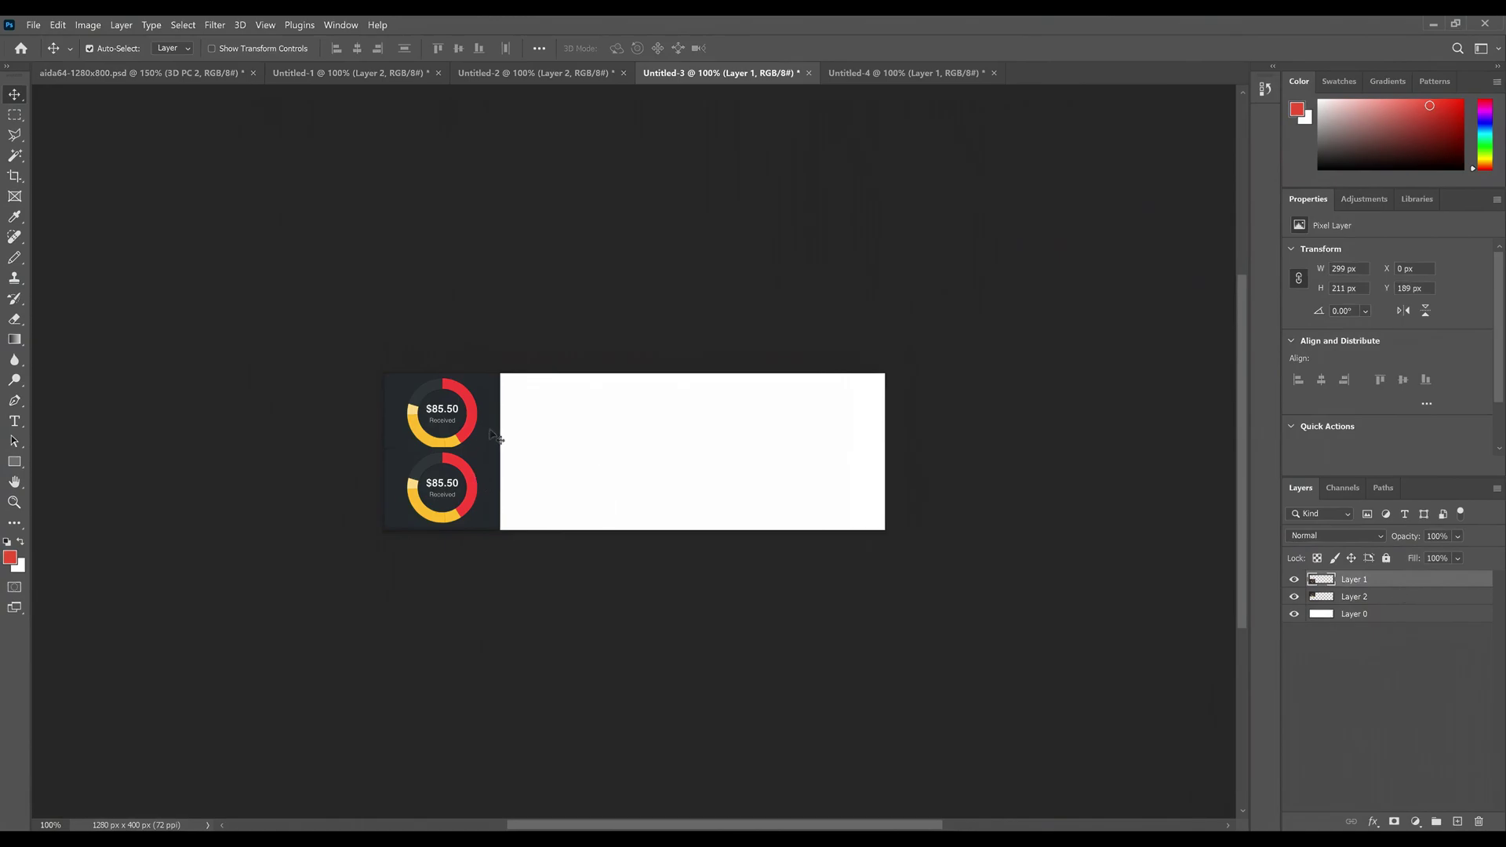
# Step: Scale the lower donut card to about 281 × 198 px in the canvas's lower-left corner and delete the full-size copy above it
pyautogui.hotkey('ctrl', 't')
pyautogui.moveTo(500, 530); pyautogui.dragTo(492, 525)
pyautogui.moveTo(484, 506); pyautogui.dragTo(485, 514)
pyautogui.press('Return')
pyautogui.click(1407, 596)
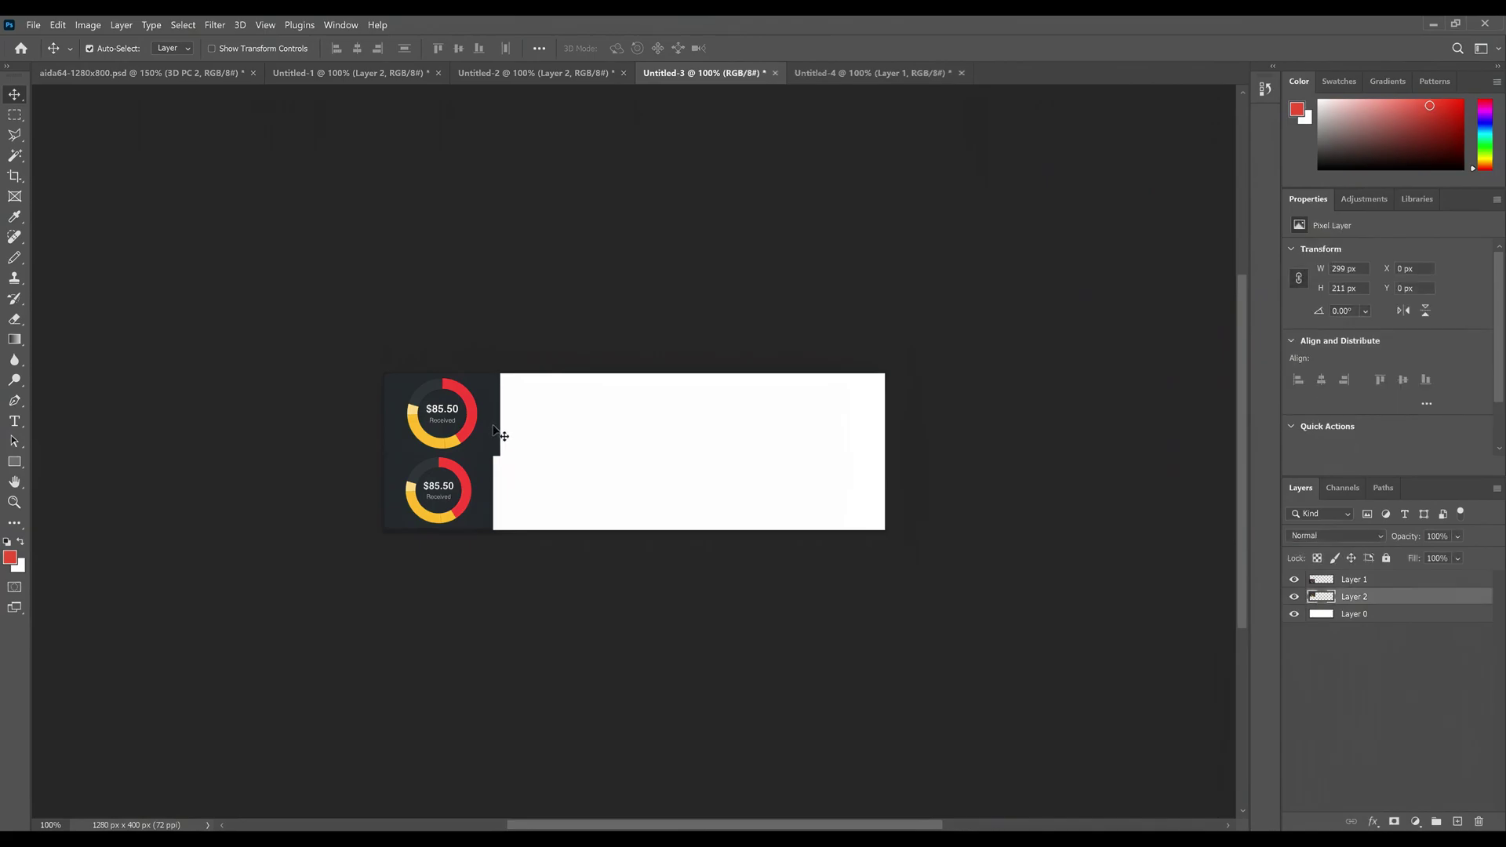
pyautogui.press('Delete')
# Step: Duplicate the scaled donut card layer and place the copy directly above the original in the canvas's upper-left corner
pyautogui.rightClick(1402, 589)
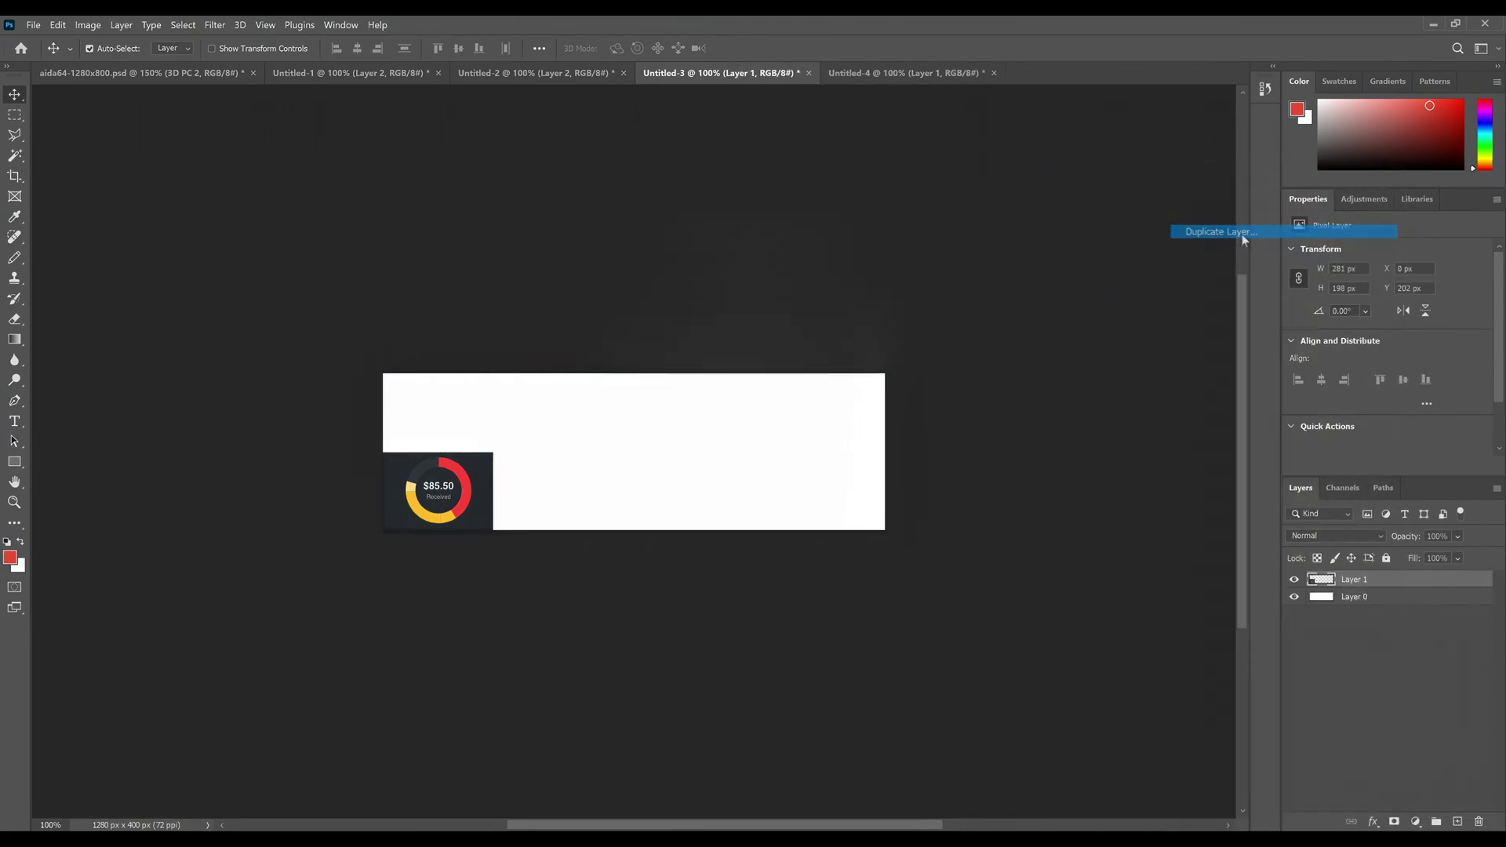
pyautogui.click(1243, 239)
pyautogui.press('Return')
pyautogui.moveTo(443, 492); pyautogui.dragTo(443, 411)
pyautogui.click(549, 298)
# Step: Copy the My Expenses card from the dashboard image in Untitled-4 and paste it into Untitled-3
pyautogui.click(879, 73)
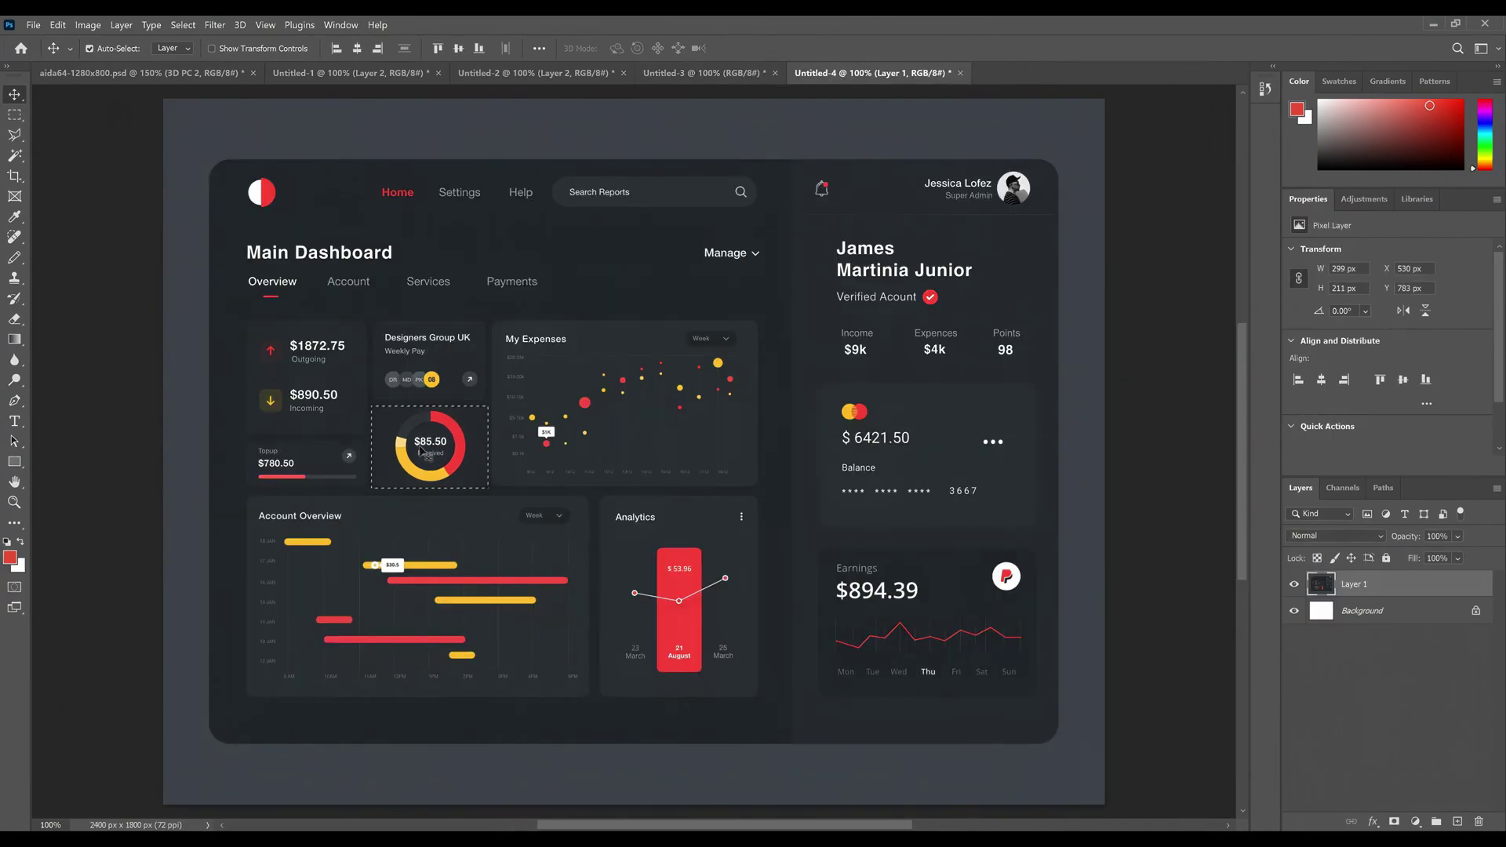
pyautogui.hotkey('ctrl', 'd')
pyautogui.press('m')
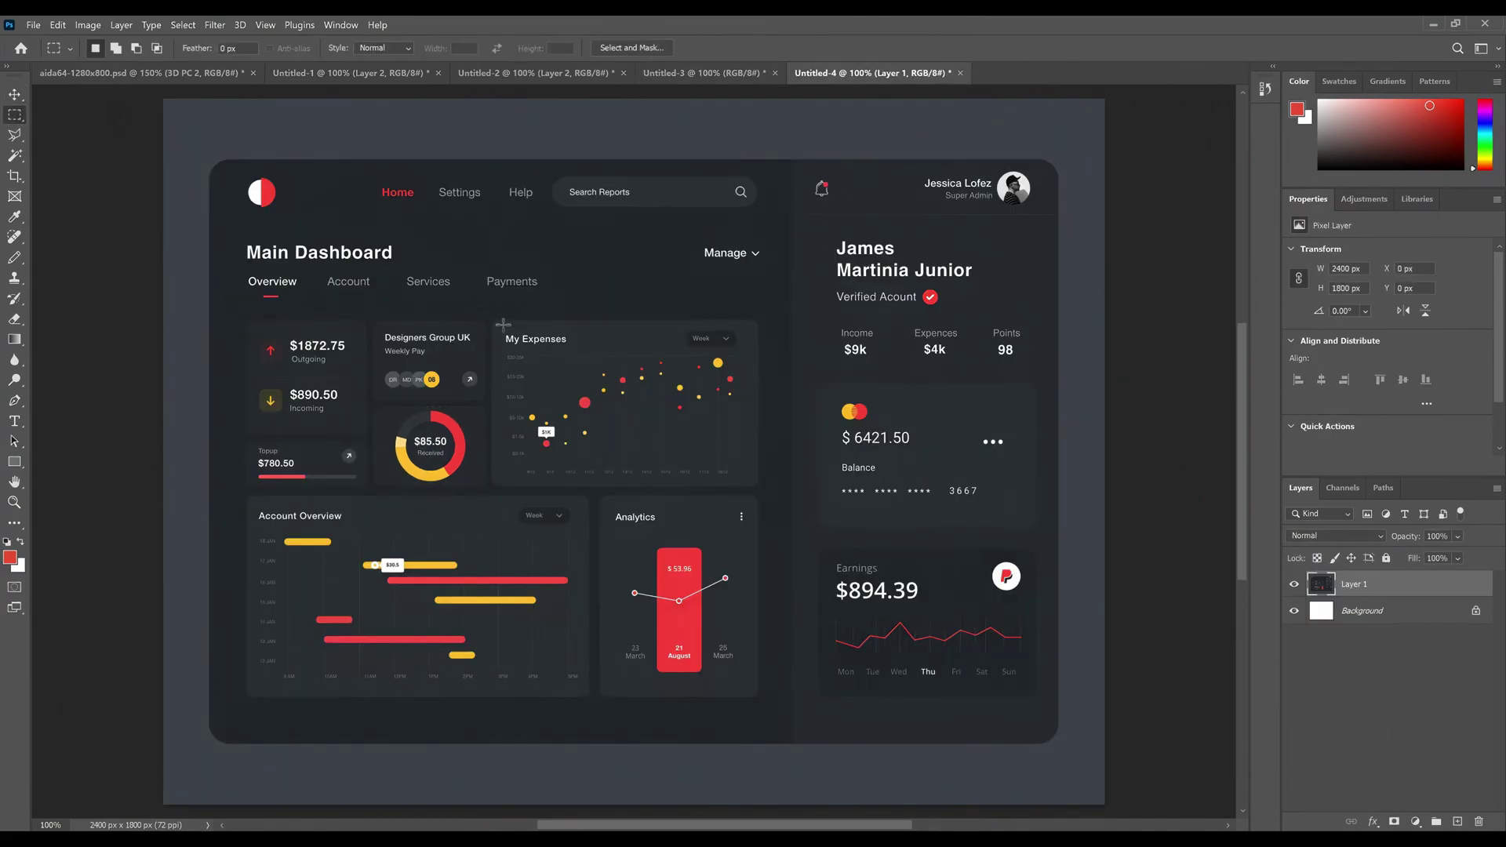
pyautogui.moveTo(492, 320); pyautogui.dragTo(762, 488)
pyautogui.hotkey('ctrl', 'c')
pyautogui.click(705, 73)
pyautogui.hotkey('ctrl', 'v')
# Step: Scale the My Expenses card to about 642 × 403 px and fit it directly beside the two donut cards
pyautogui.click(14, 94)
pyautogui.moveTo(620, 437); pyautogui.dragTo(620, 437)
pyautogui.hotkey('ctrl', 't')
pyautogui.moveTo(769, 543); pyautogui.dragTo(751, 531)
pyautogui.moveTo(699, 482); pyautogui.dragTo(694, 484)
pyautogui.press('Return')
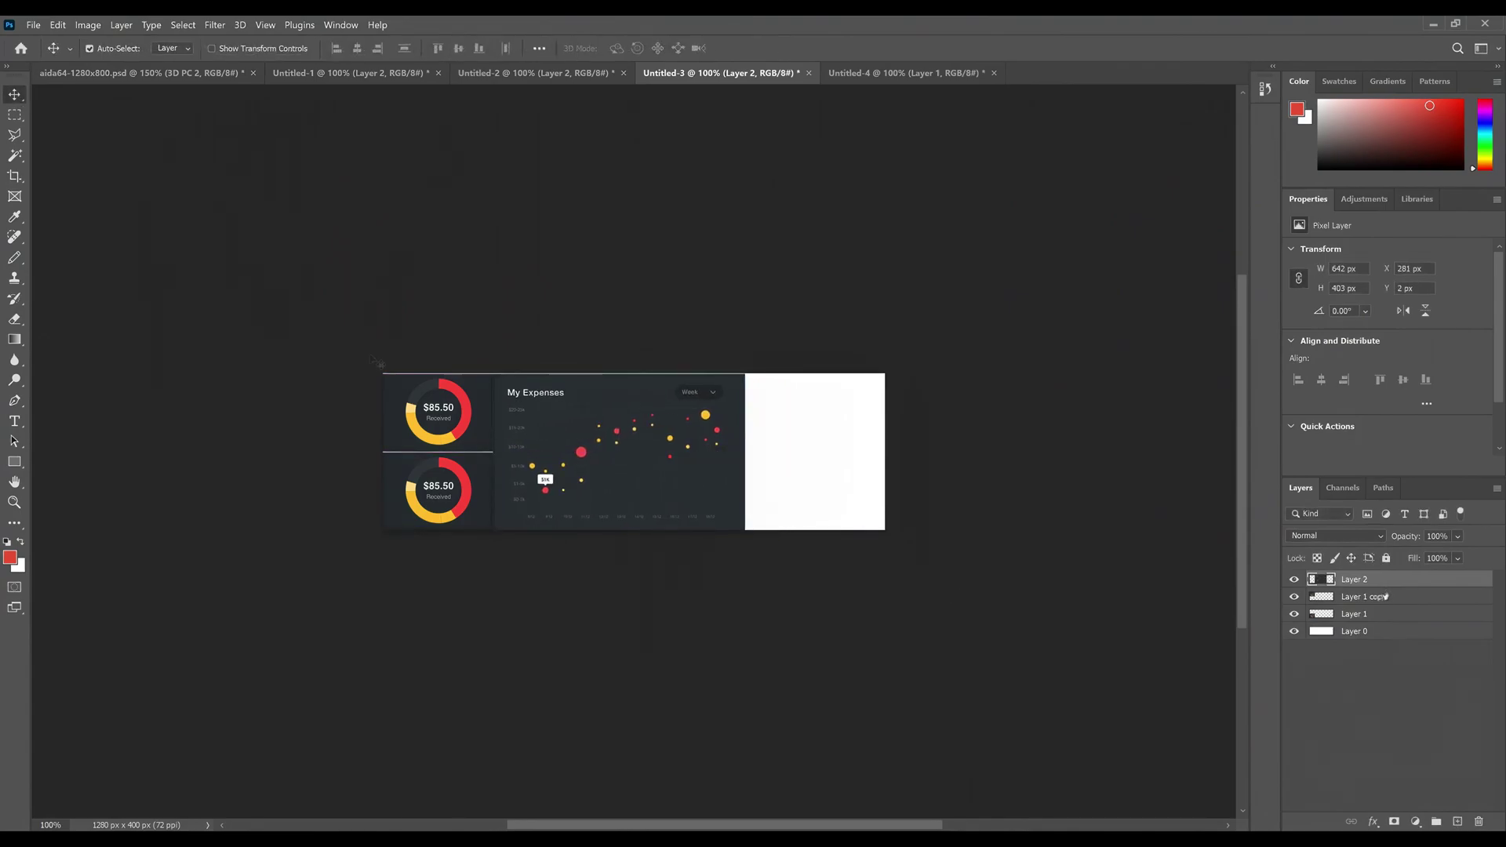
# Step: Draw a canvas-covering rectangle of about 1325 × 434 px beneath the cards and fill it with the sampled dark color #212529
pyautogui.press('u')
pyautogui.hotkey('alt', ',')
pyautogui.moveTo(375, 367); pyautogui.dragTo(894, 537)
pyautogui.doubleClick(1316, 630)
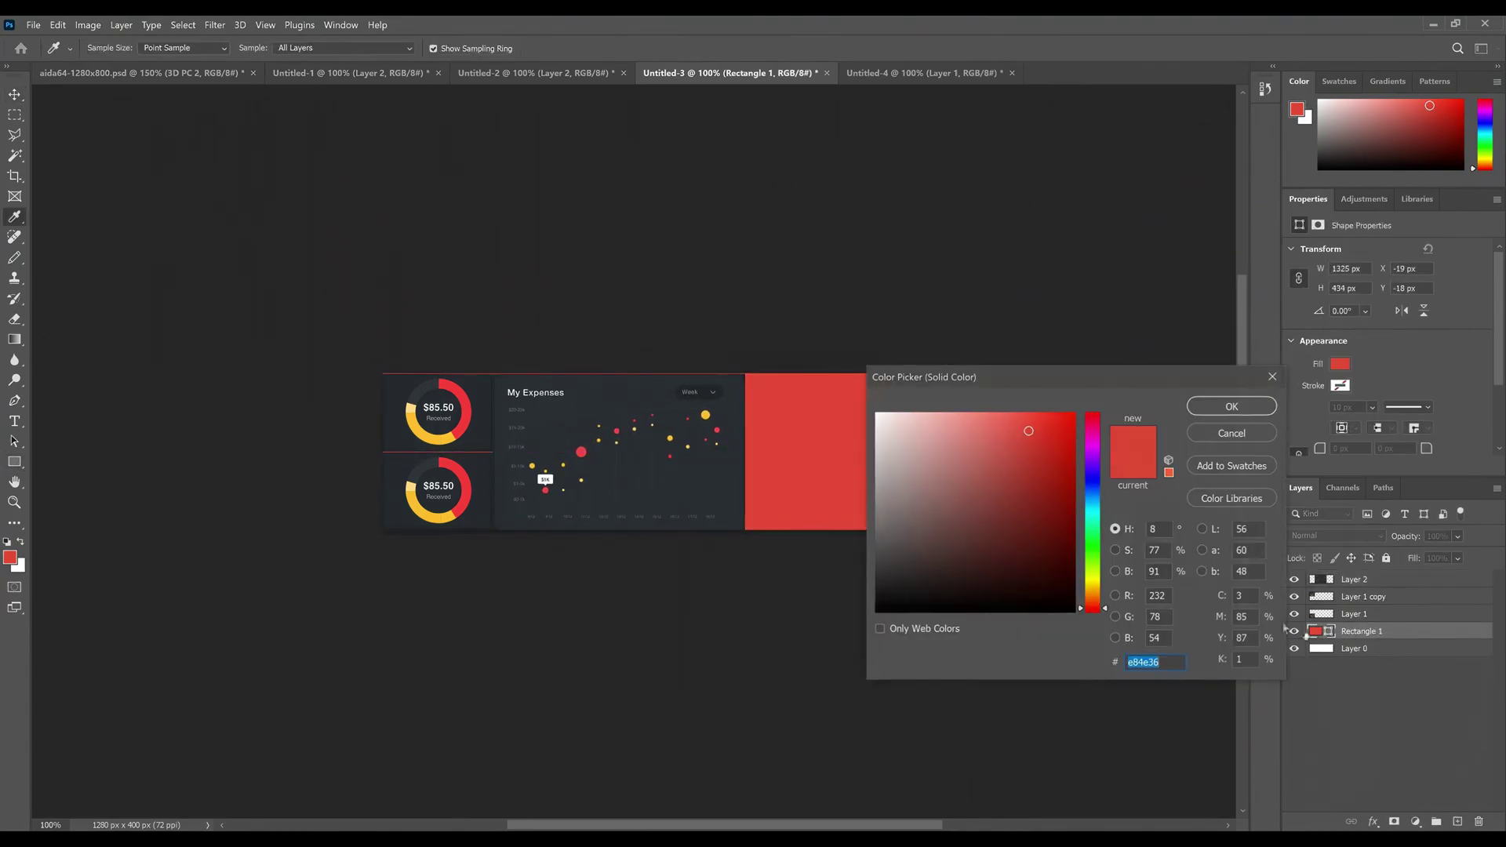
pyautogui.click(492, 523)
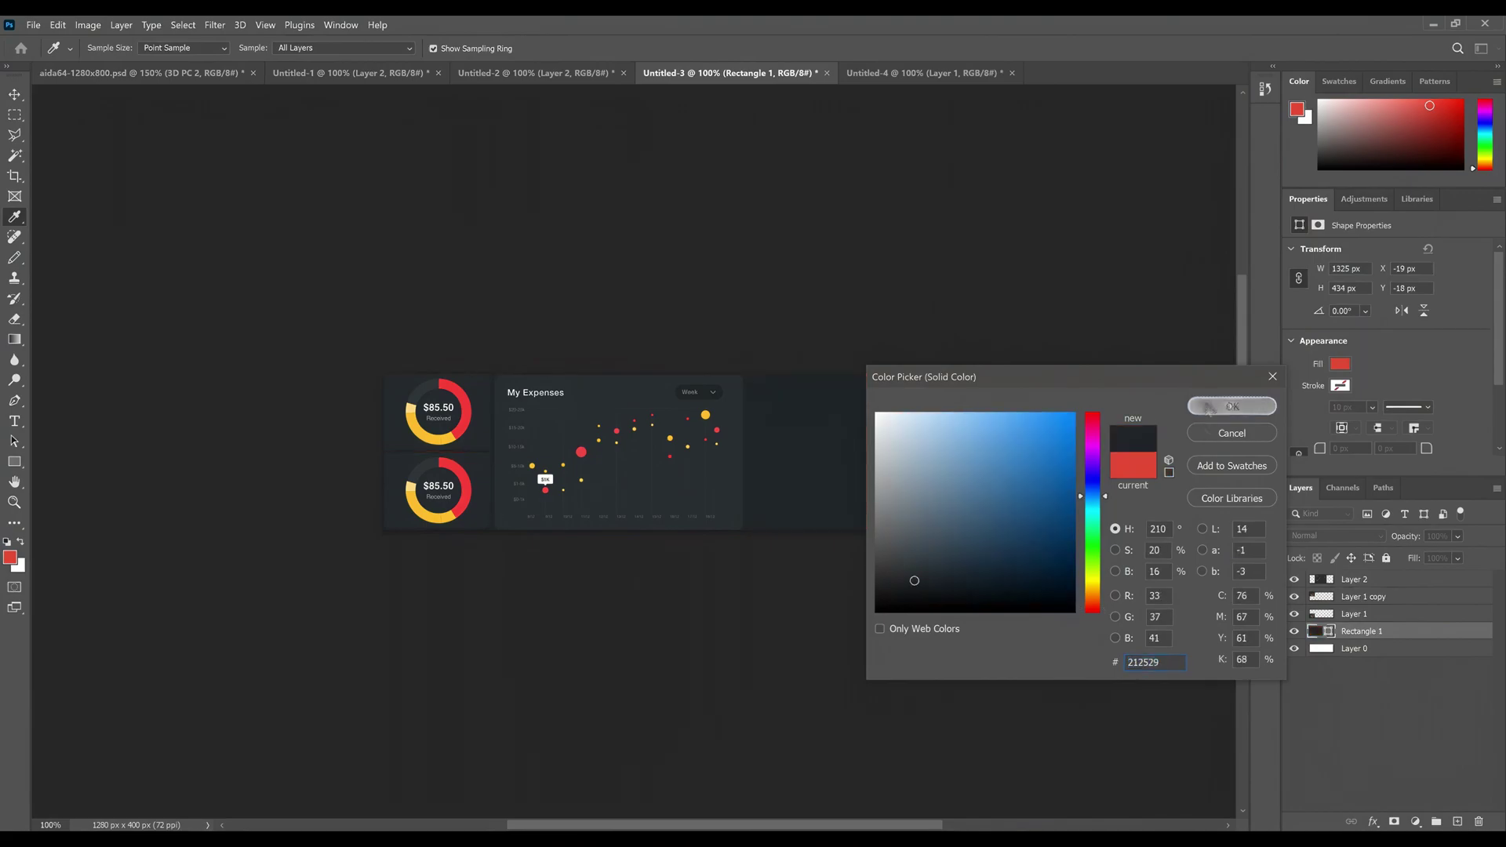
pyautogui.click(1231, 406)
pyautogui.click(15, 94)
# Step: Copy the Outgoing and Incoming amounts card from the dashboard image and paste it as the top layer in Untitled-3
pyautogui.click(537, 73)
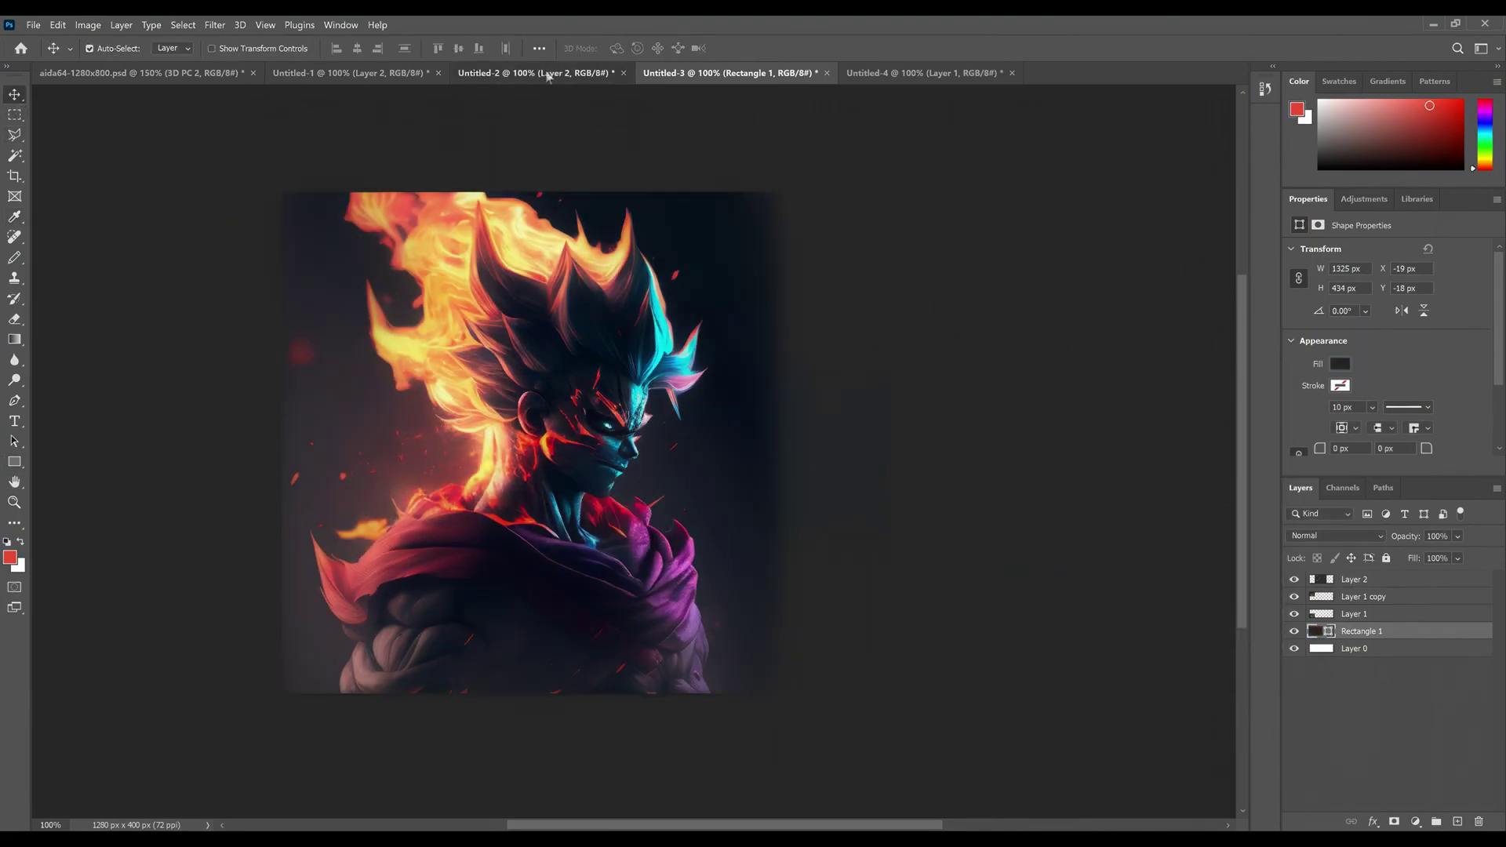
pyautogui.click(857, 72)
pyautogui.click(14, 118)
pyautogui.click(243, 315)
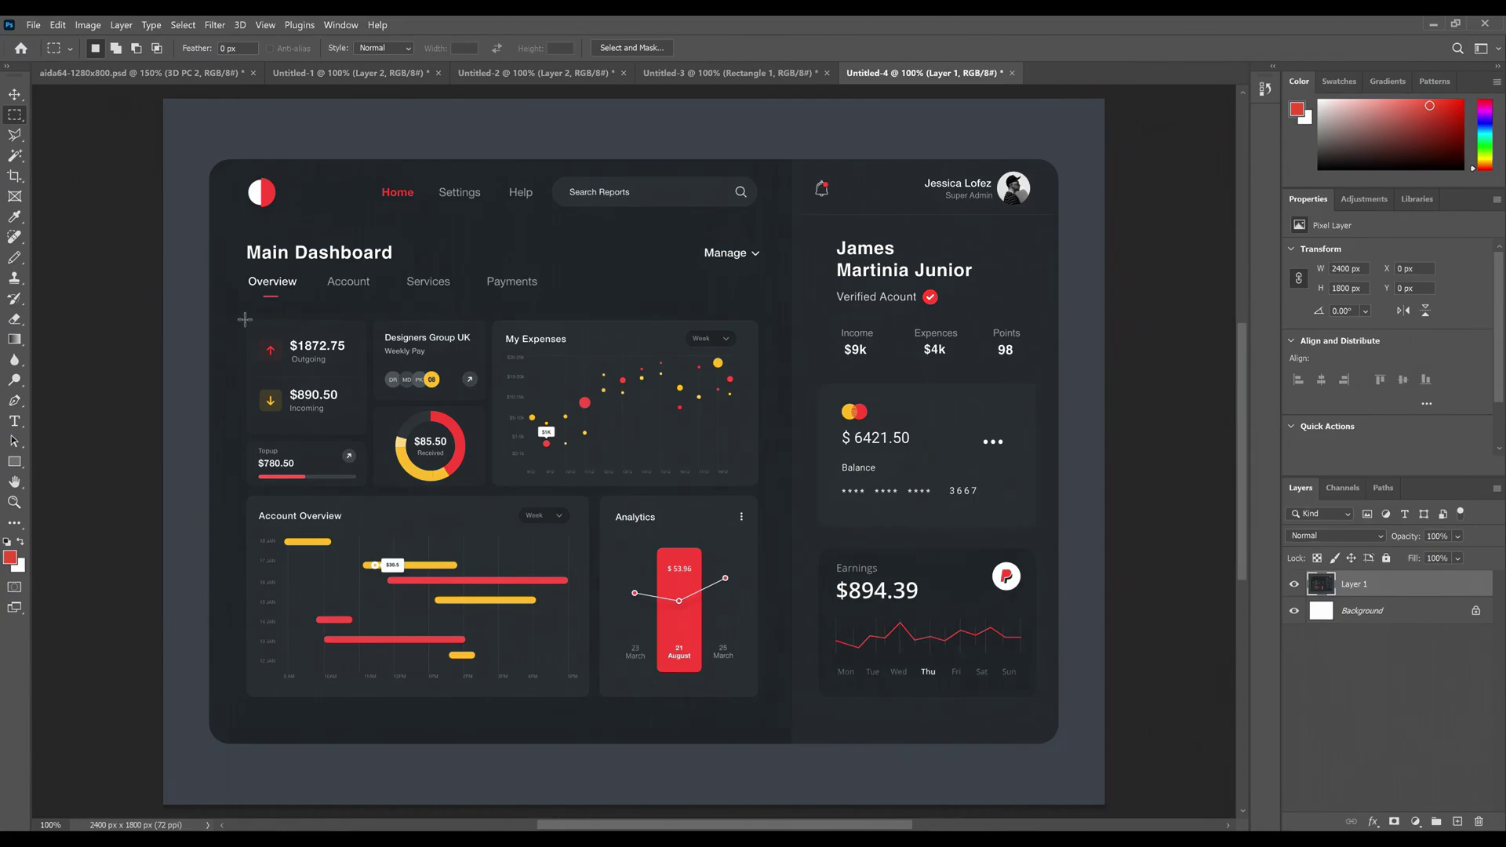
pyautogui.hotkey('ctrl', 'c')
pyautogui.click(674, 73)
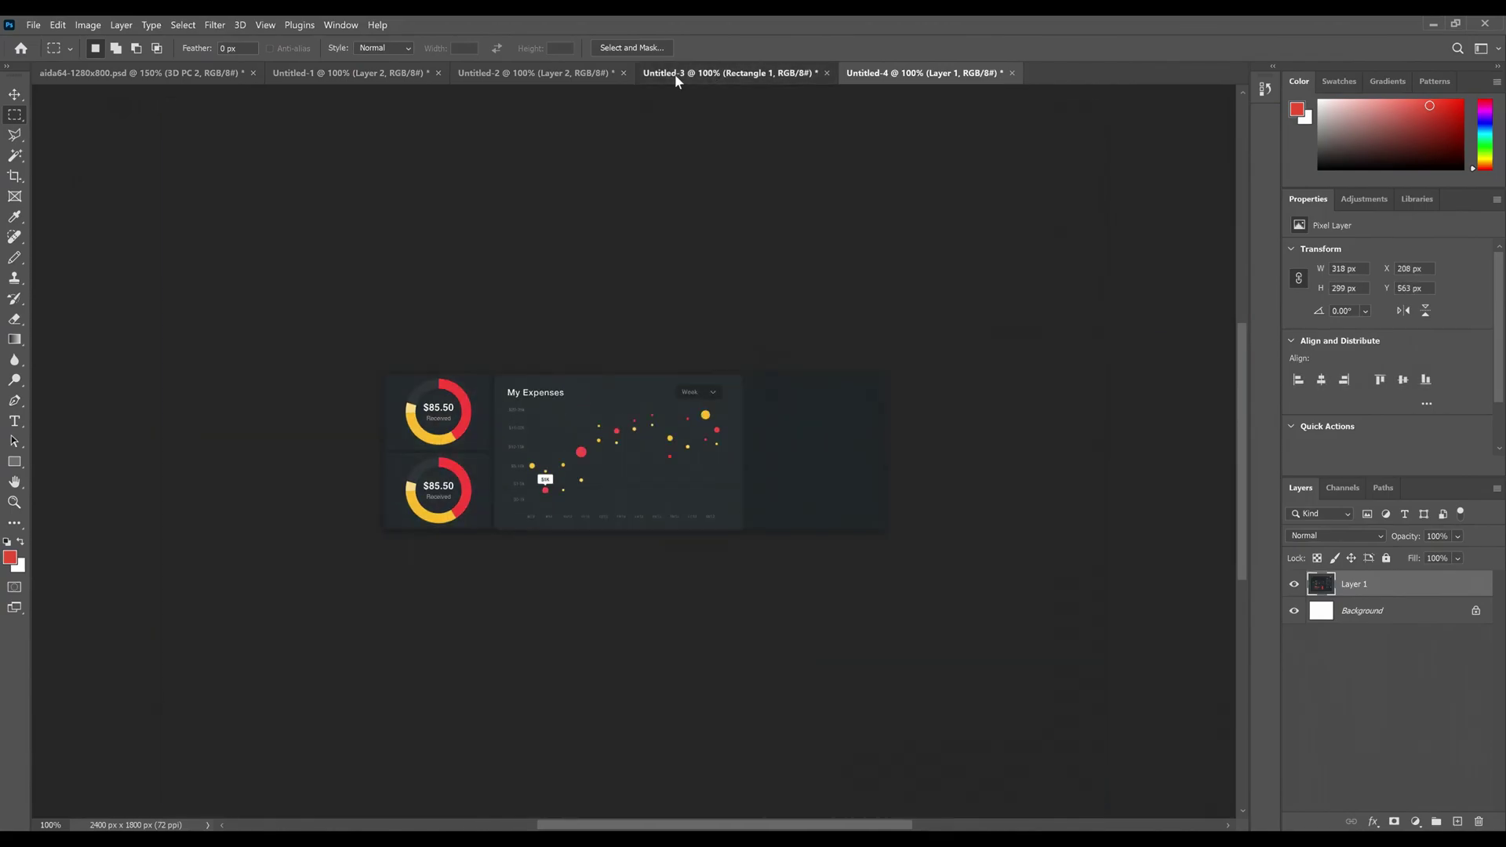
pyautogui.click(1384, 582)
pyautogui.hotkey('ctrl', 'v')
# Step: Scale the Outgoing and Incoming card to about 173 × 162 px and place it beside the My Expenses card's upper edge
pyautogui.click(15, 94)
pyautogui.moveTo(636, 469); pyautogui.dragTo(806, 422)
pyautogui.hotkey('ctrl', 't')
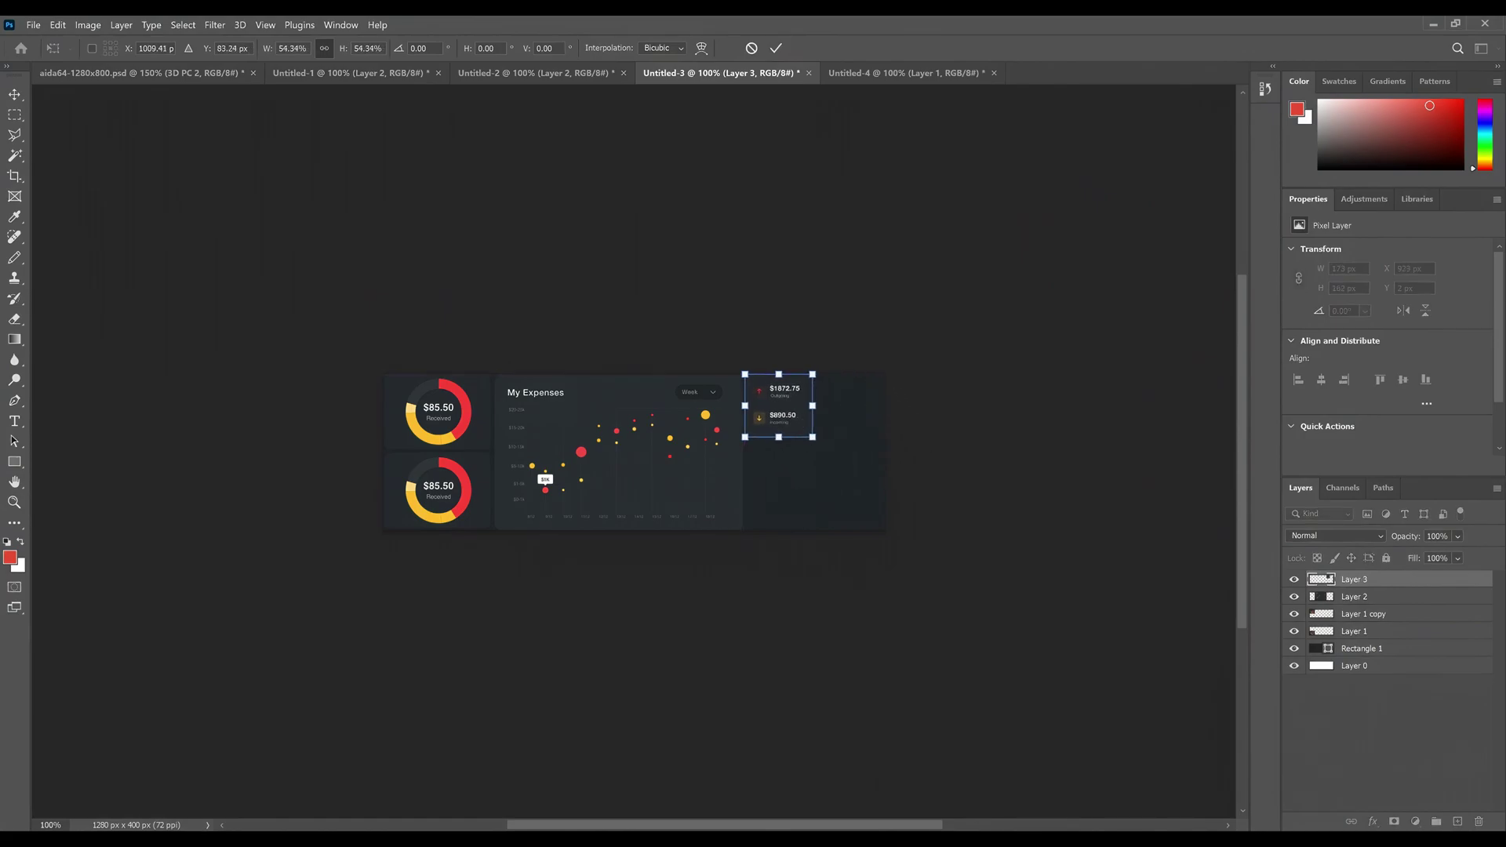
pyautogui.press('Return')
# Step: Copy the Topup $780.50 card into Untitled-3 and scale it to about 170 × 66 px beneath the Outgoing and Incoming card
pyautogui.press('m')
pyautogui.click(873, 74)
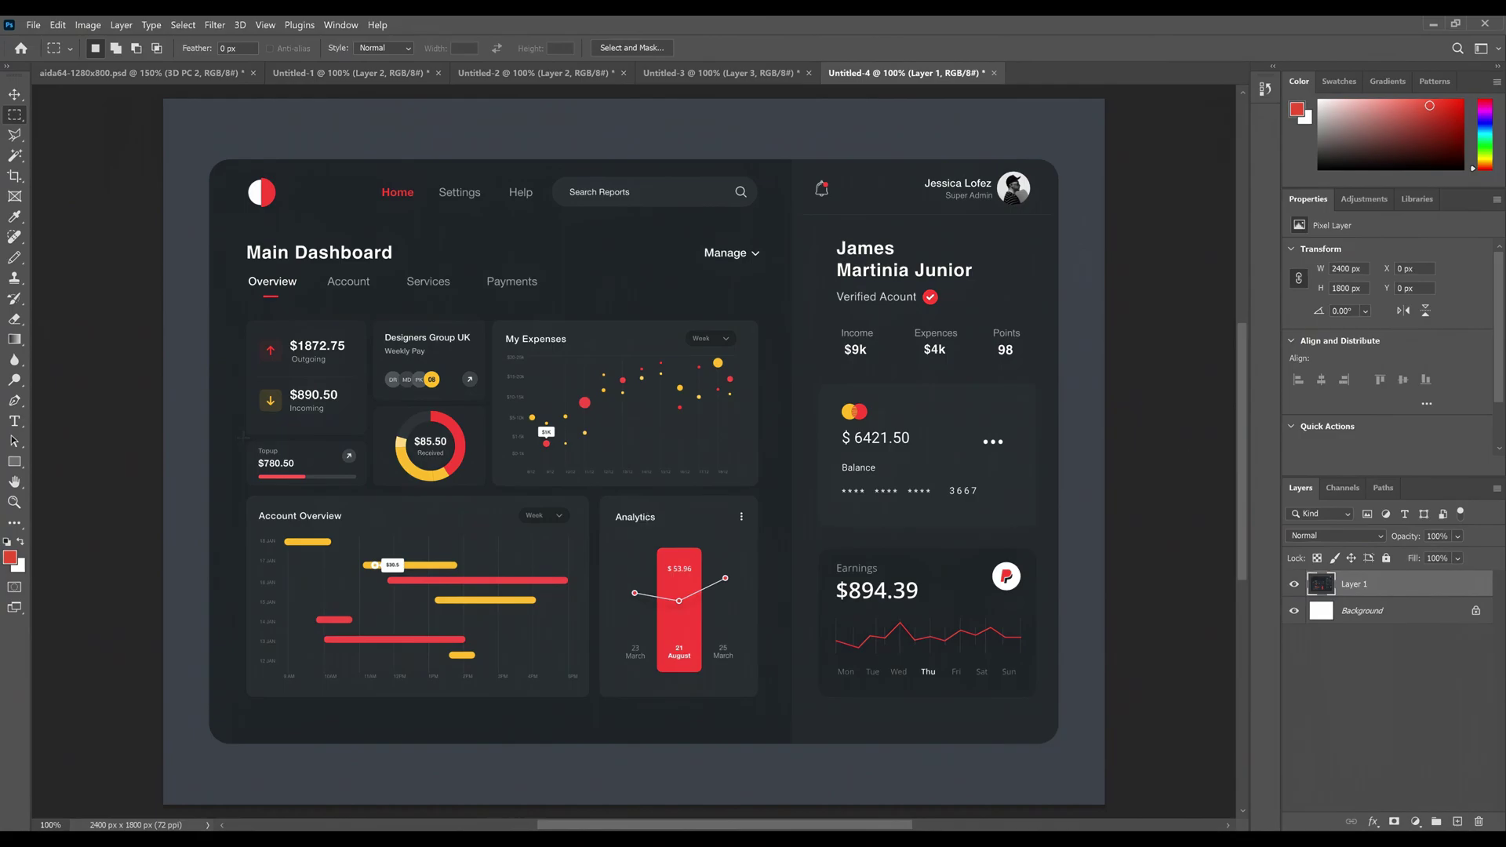
pyautogui.hotkey('ctrl', 'c')
pyautogui.click(722, 73)
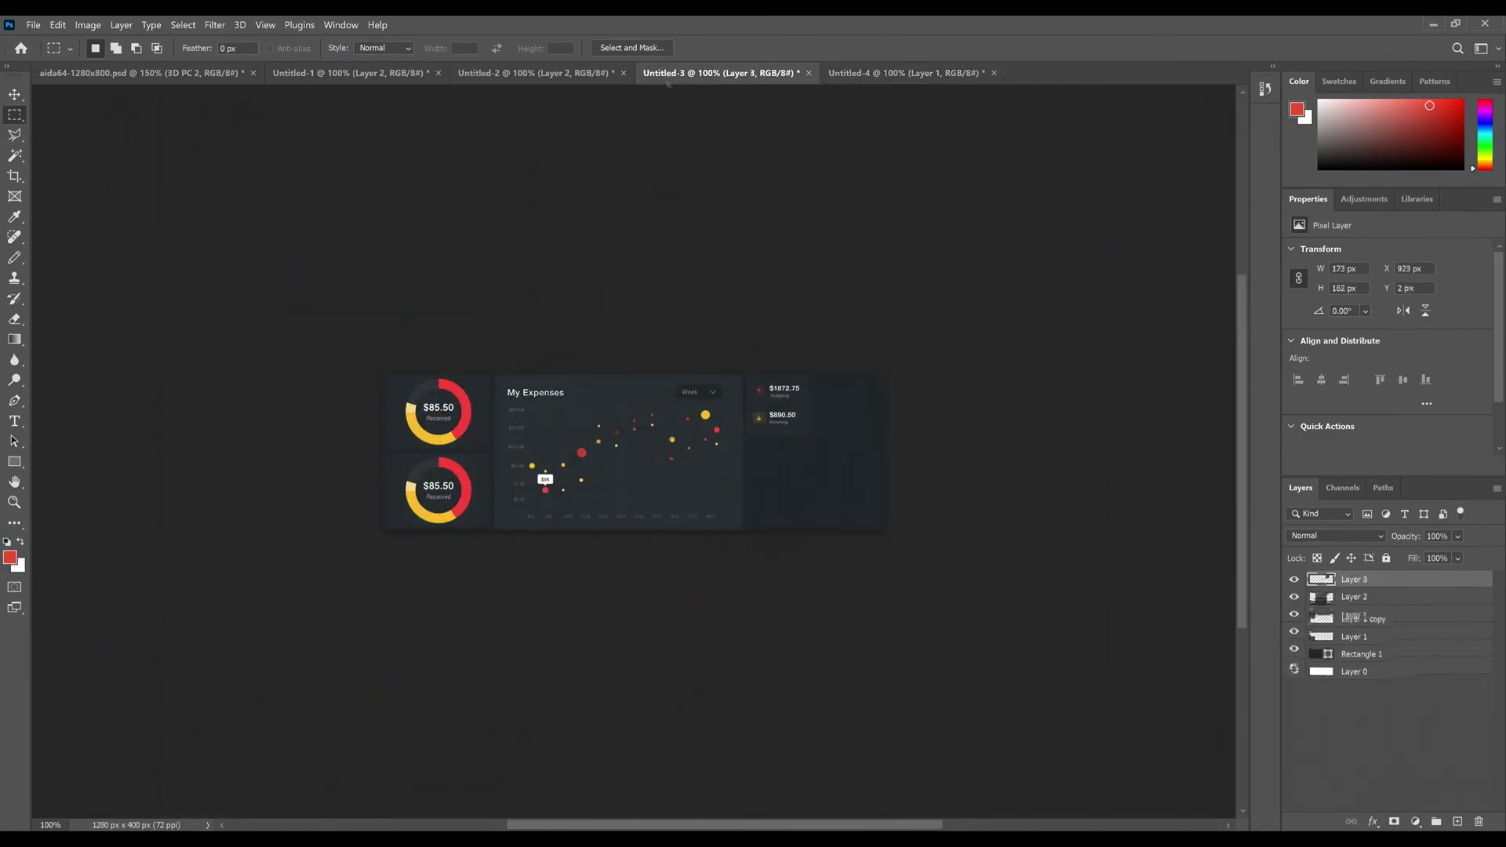
pyautogui.press('v')
pyautogui.hotkey('ctrl', 'v')
pyautogui.moveTo(611, 462); pyautogui.dragTo(813, 466)
pyautogui.hotkey('ctrl', 't')
pyautogui.press('Return')
# Step: Copy the Analytics card, about 414 × 528 px, from the dashboard image and paste it into Untitled-3
pyautogui.press('m')
pyautogui.hotkey('ctrl', 'Tab')
pyautogui.hotkey('ctrl', 'Tab')
pyautogui.hotkey('ctrl', 'Tab')
pyautogui.hotkey('ctrl', 'Tab')
pyautogui.hotkey('ctrl', 'Tab')
pyautogui.hotkey('ctrl', 'Tab')
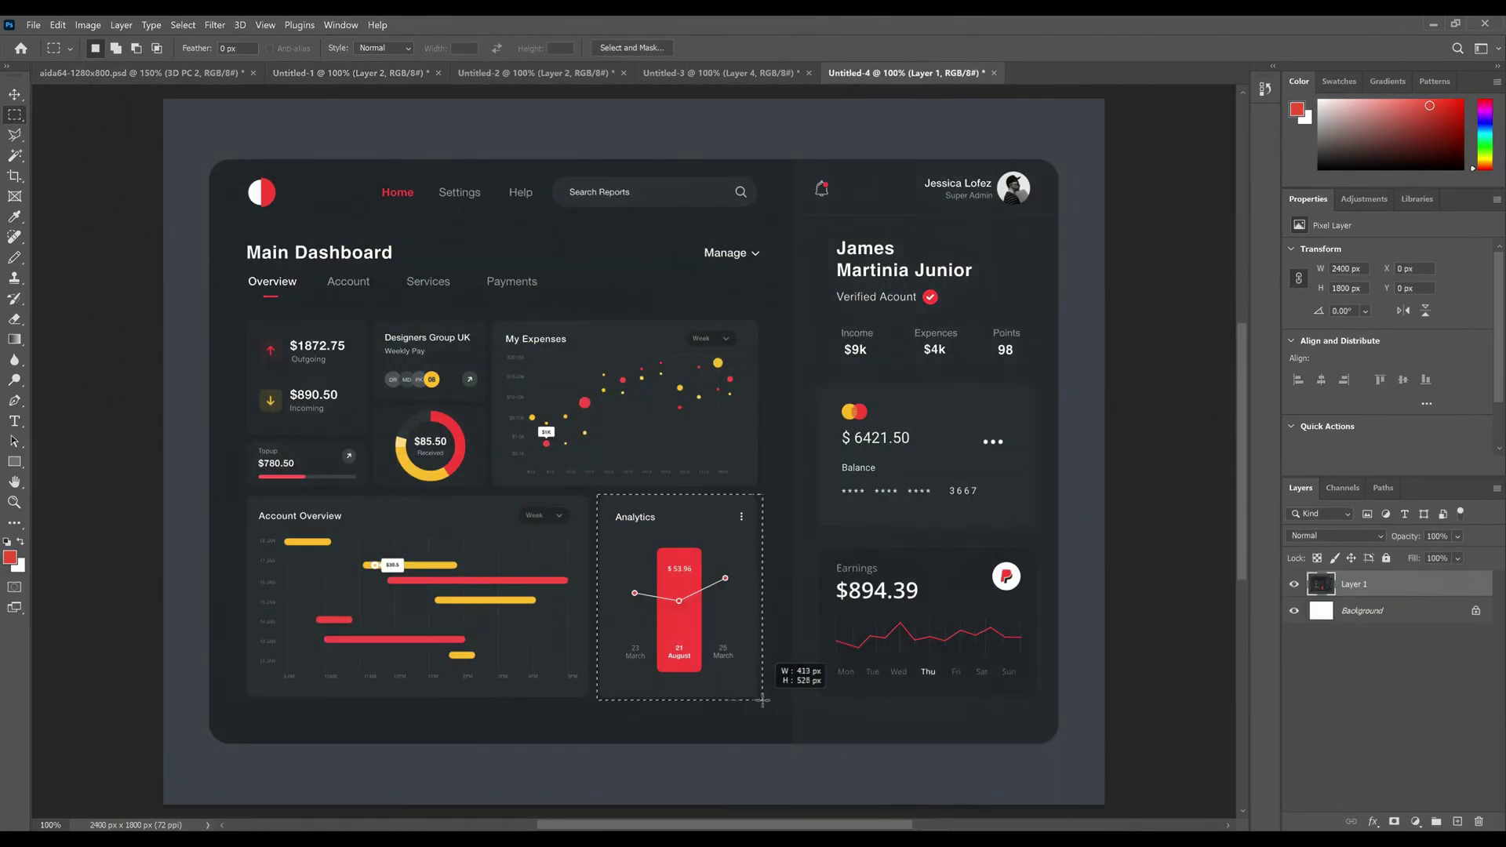
pyautogui.hotkey('ctrl', 'c')
pyautogui.click(690, 72)
pyautogui.hotkey('ctrl', 'v')
# Step: Scale the Analytics card to about 318 × 404 px at the canvas's right end and move its layer directly above Layer 2
pyautogui.hotkey('ctrl', 't')
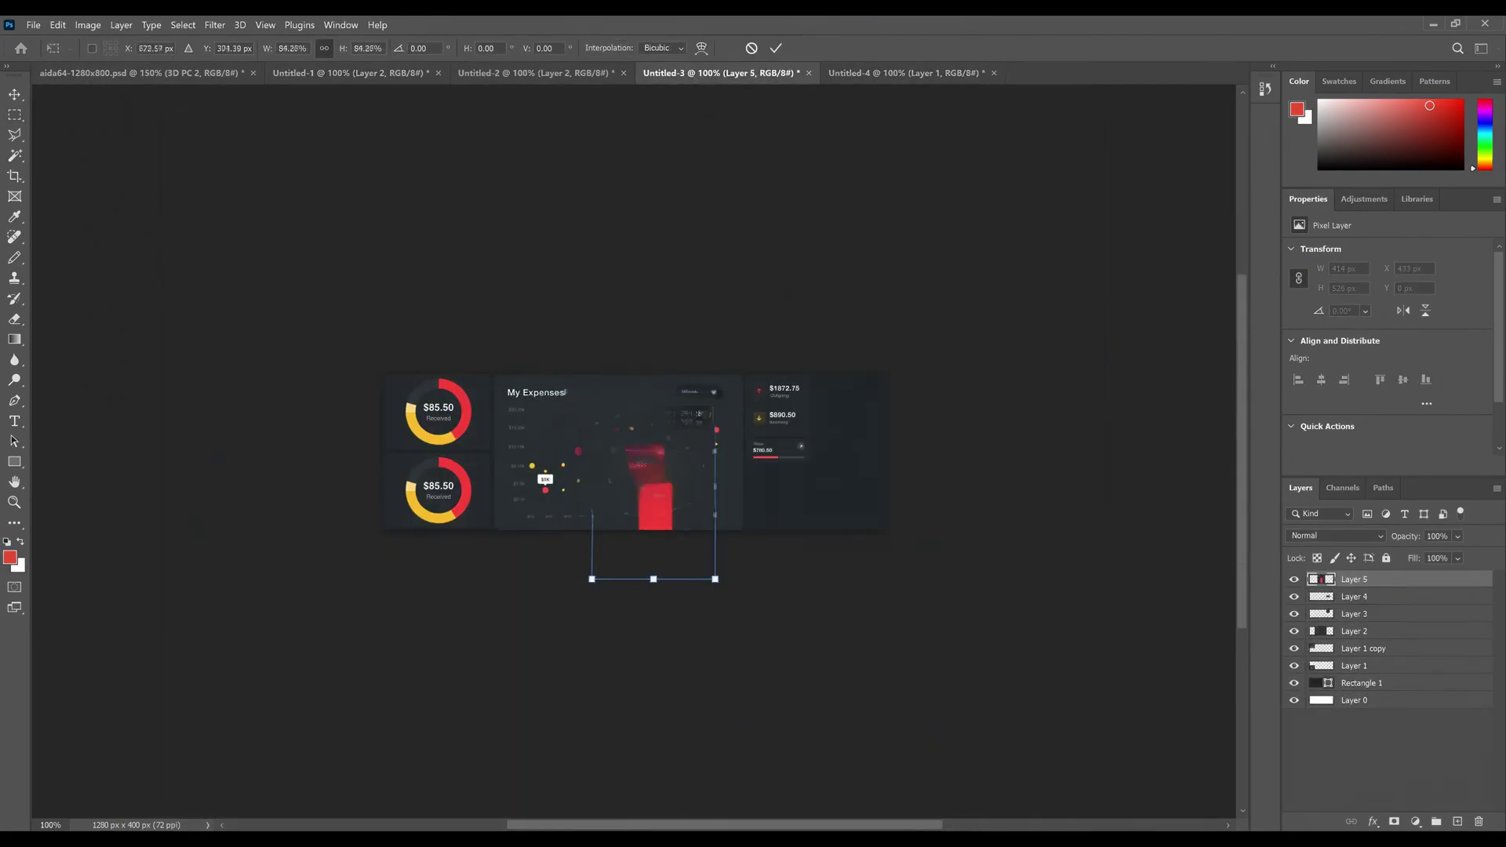
pyautogui.moveTo(656, 448); pyautogui.dragTo(873, 397)
pyautogui.moveTo(881, 457); pyautogui.dragTo(935, 542)
pyautogui.moveTo(926, 519)
pyautogui.mouseDown()
pyautogui.moveTo(864, 518)
pyautogui.moveTo(935, 527)
pyautogui.moveTo(924, 519)
pyautogui.mouseUp()
pyautogui.press('Return')
pyautogui.moveTo(1354, 579); pyautogui.dragTo(1381, 630)
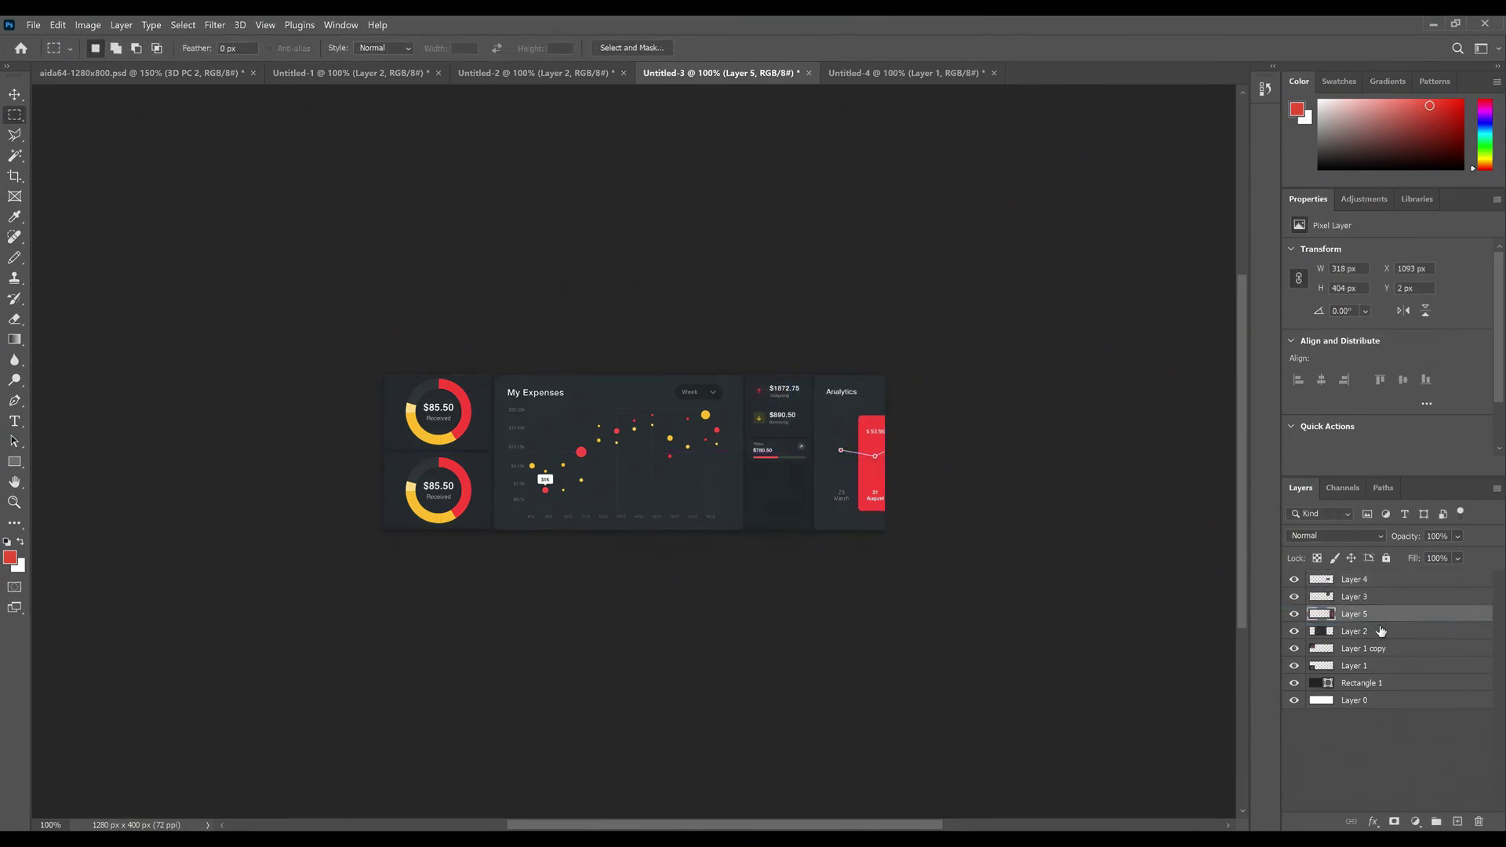
# Step: Bring the Analytics layer to the top of the stack and squeeze the card to about 184 × 384 px beside the small cards
pyautogui.click(15, 94)
pyautogui.moveTo(867, 474); pyautogui.dragTo(825, 486)
pyautogui.moveTo(1353, 614); pyautogui.dragTo(1354, 579)
pyautogui.hotkey('ctrl', 't')
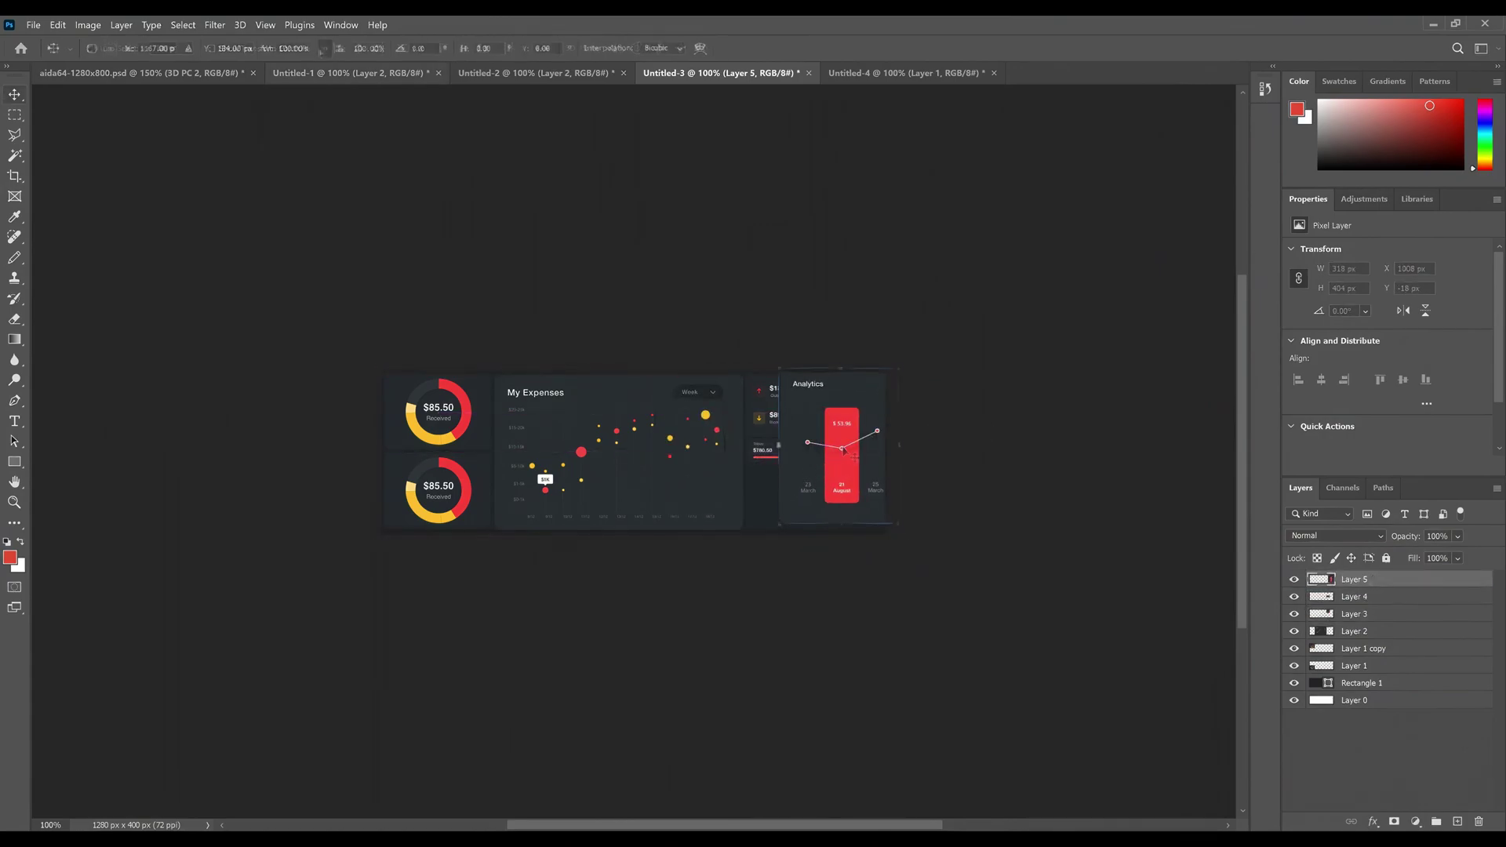
pyautogui.moveTo(904, 445); pyautogui.dragTo(877, 447)
pyautogui.moveTo(828, 367); pyautogui.dragTo(828, 375)
pyautogui.moveTo(827, 422); pyautogui.dragTo(845, 453)
pyautogui.moveTo(876, 453); pyautogui.dragTo(882, 455)
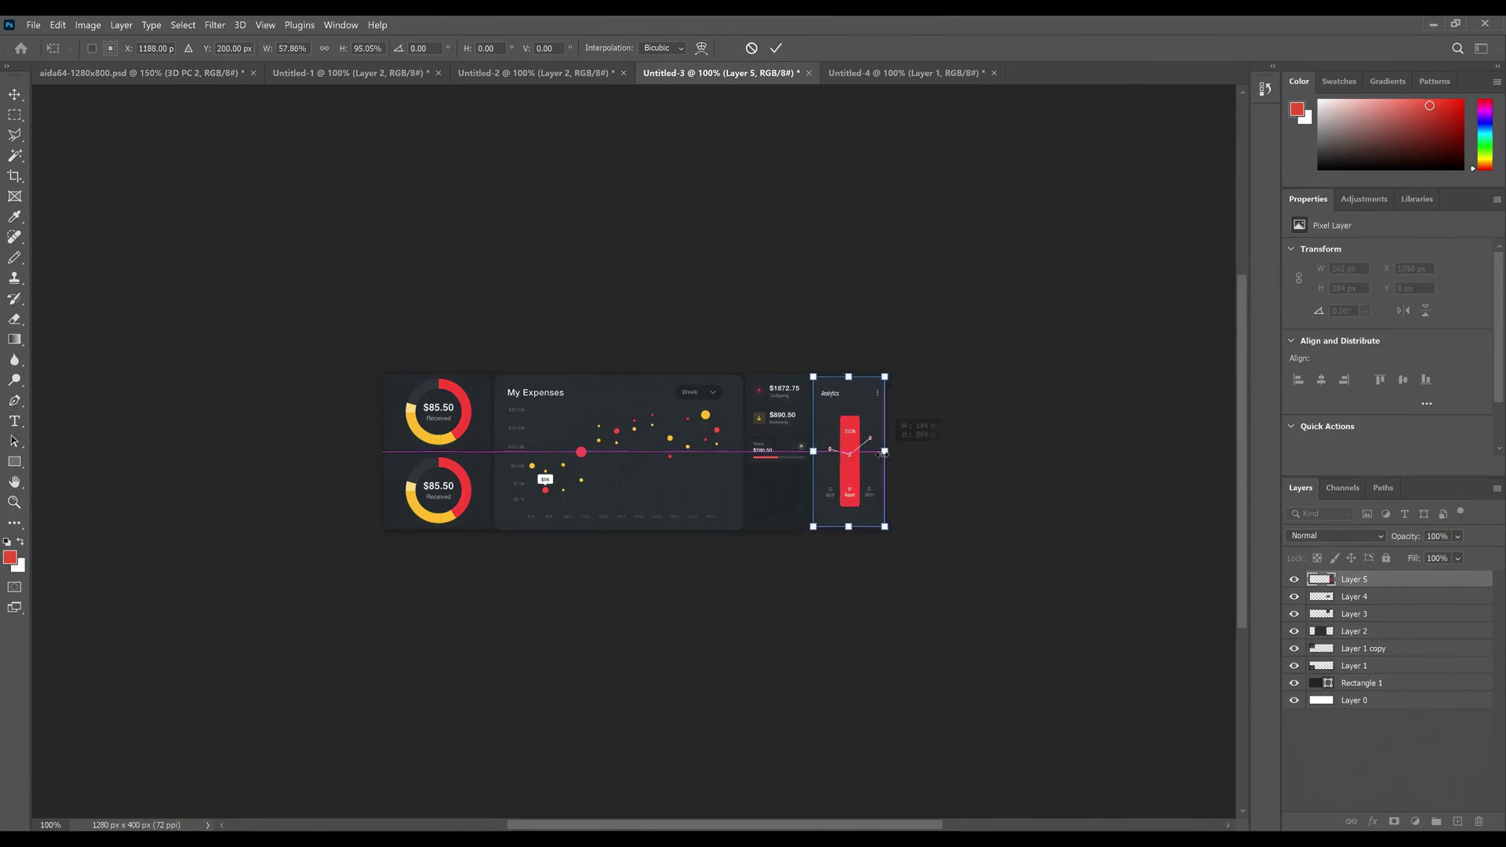
pyautogui.press('Return')
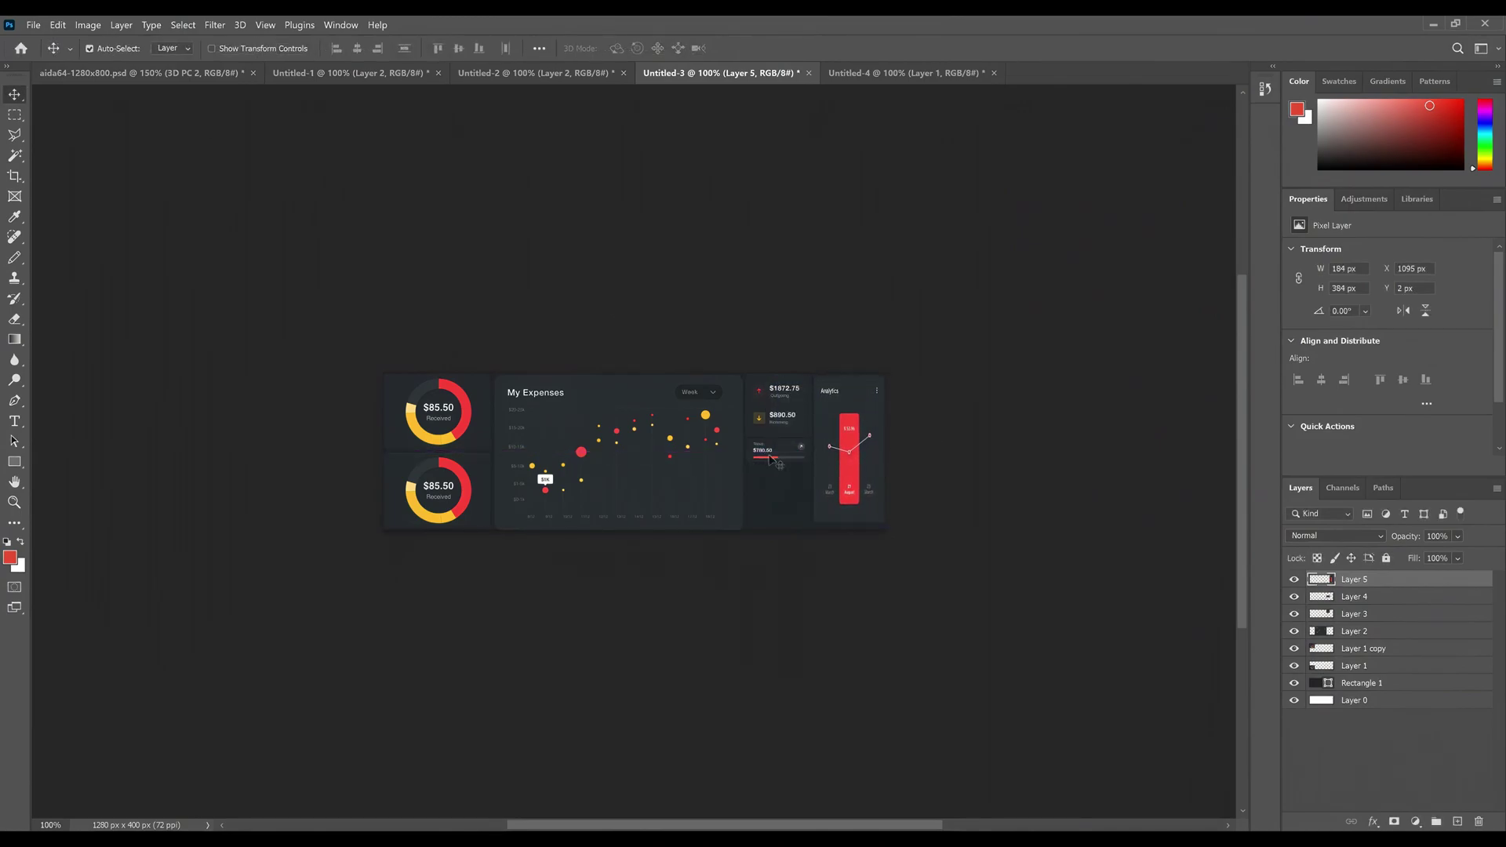
# Step: Duplicate the Topup card layer twice and space the copies evenly in a column beneath the original
pyautogui.click(1381, 597)
pyautogui.hotkey('ctrl', 'j')
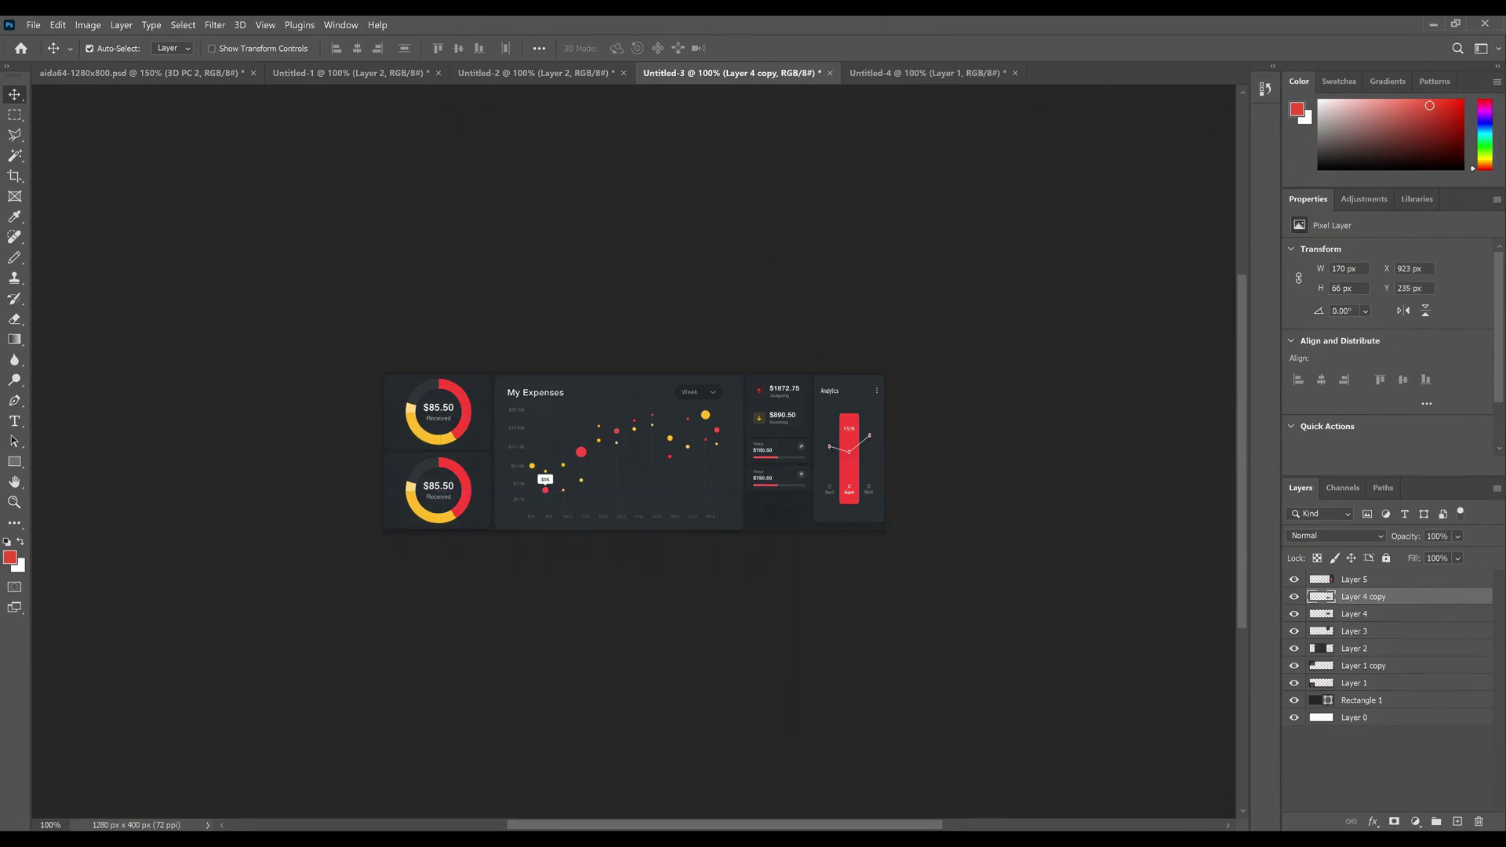
pyautogui.hotkey('ctrl', 'j')
pyautogui.moveTo(778, 475); pyautogui.dragTo(778, 510)
pyautogui.moveTo(780, 478); pyautogui.dragTo(779, 482)
pyautogui.click(992, 469)
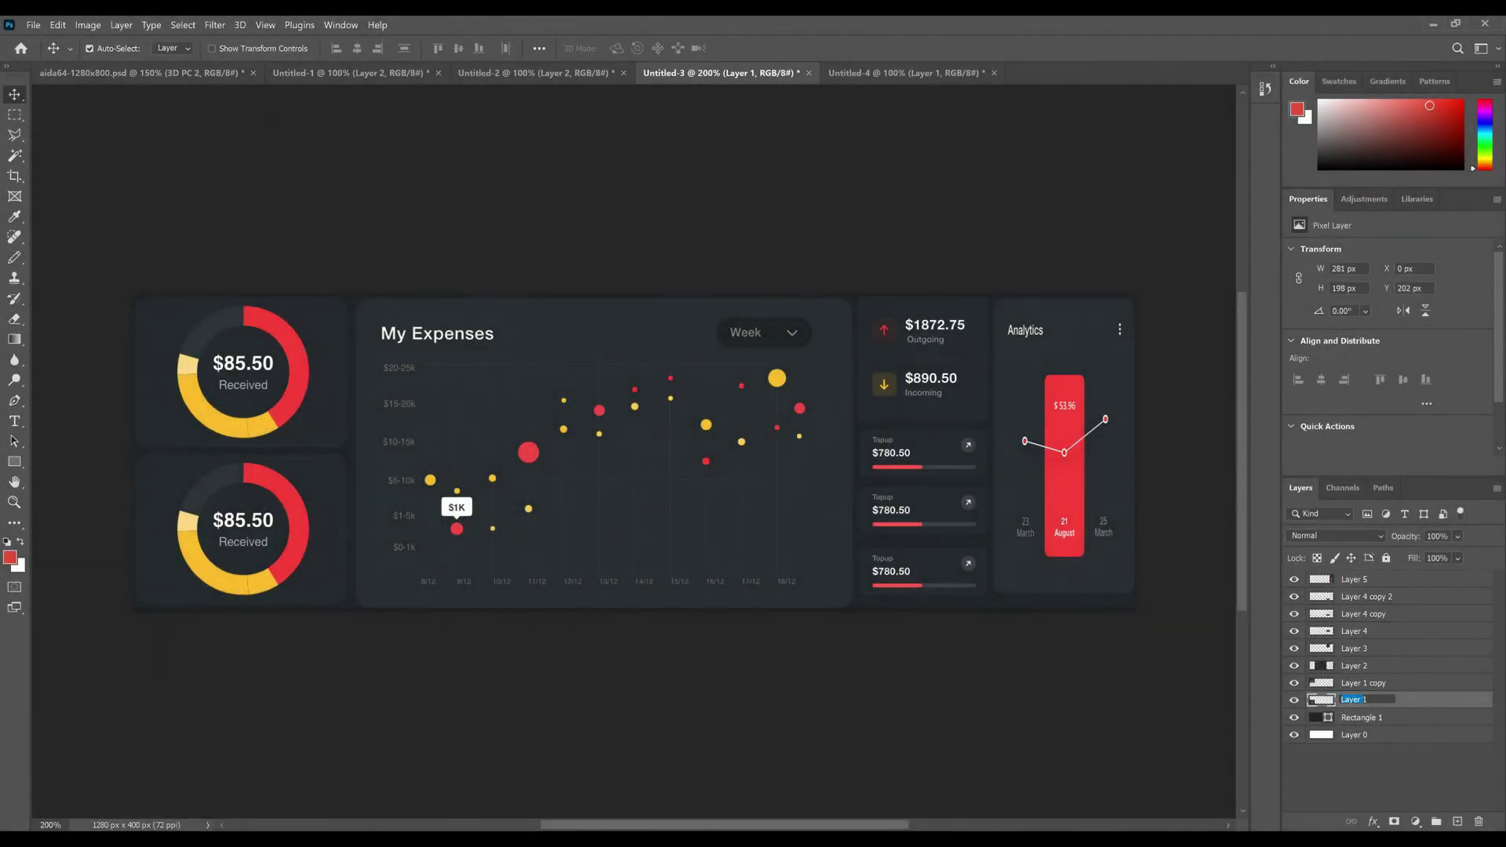
# Step: Rename the donut card layers GPU and CPU, the My Expenses layer power, and the Outgoing and Incoming layer network
pyautogui.doubleClick(1367, 686)
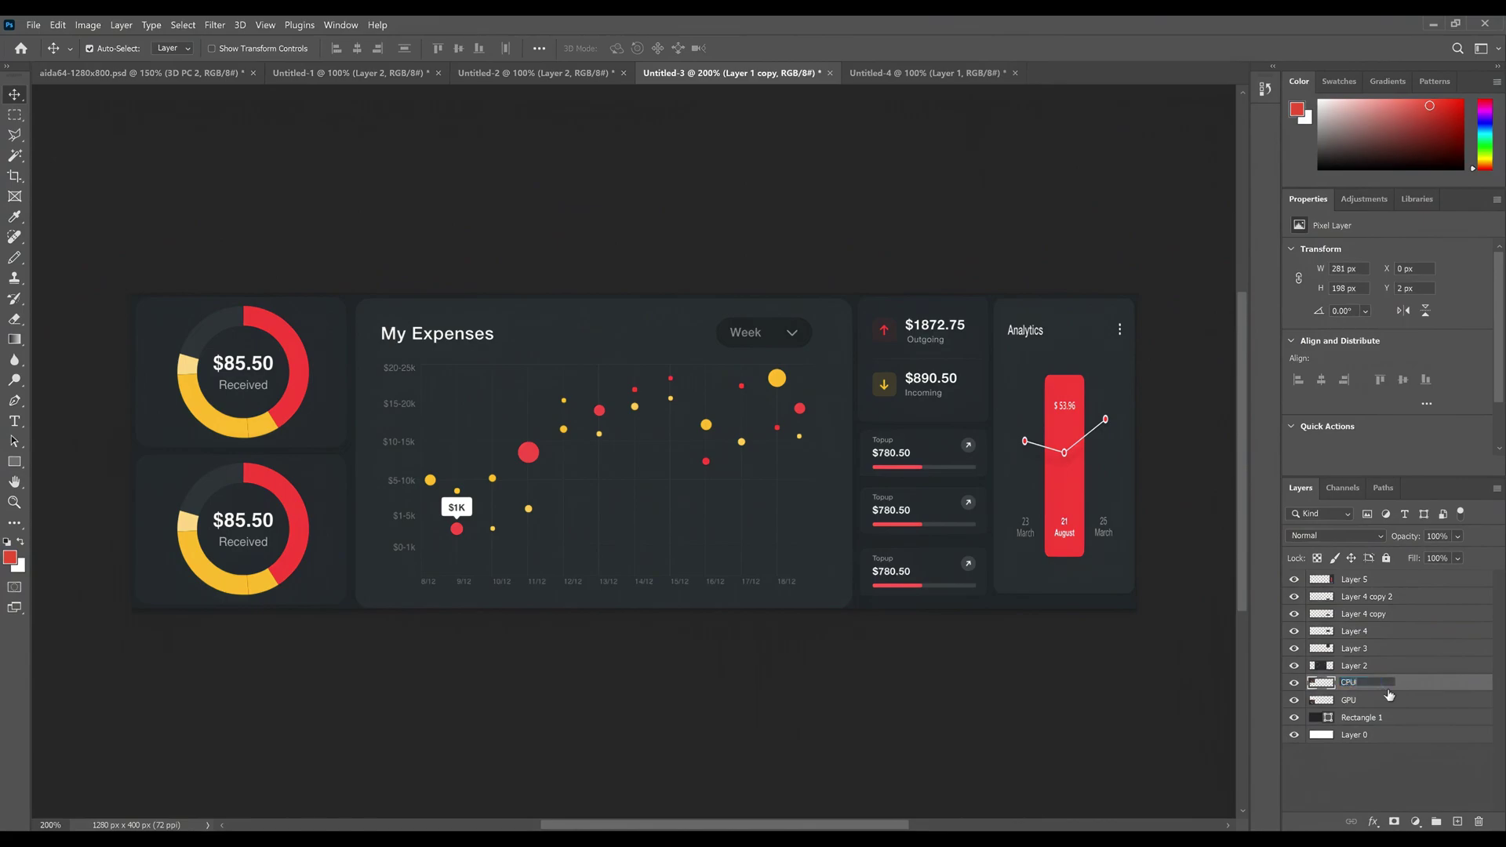
pyautogui.write('CPU')
pyautogui.doubleClick(1355, 666)
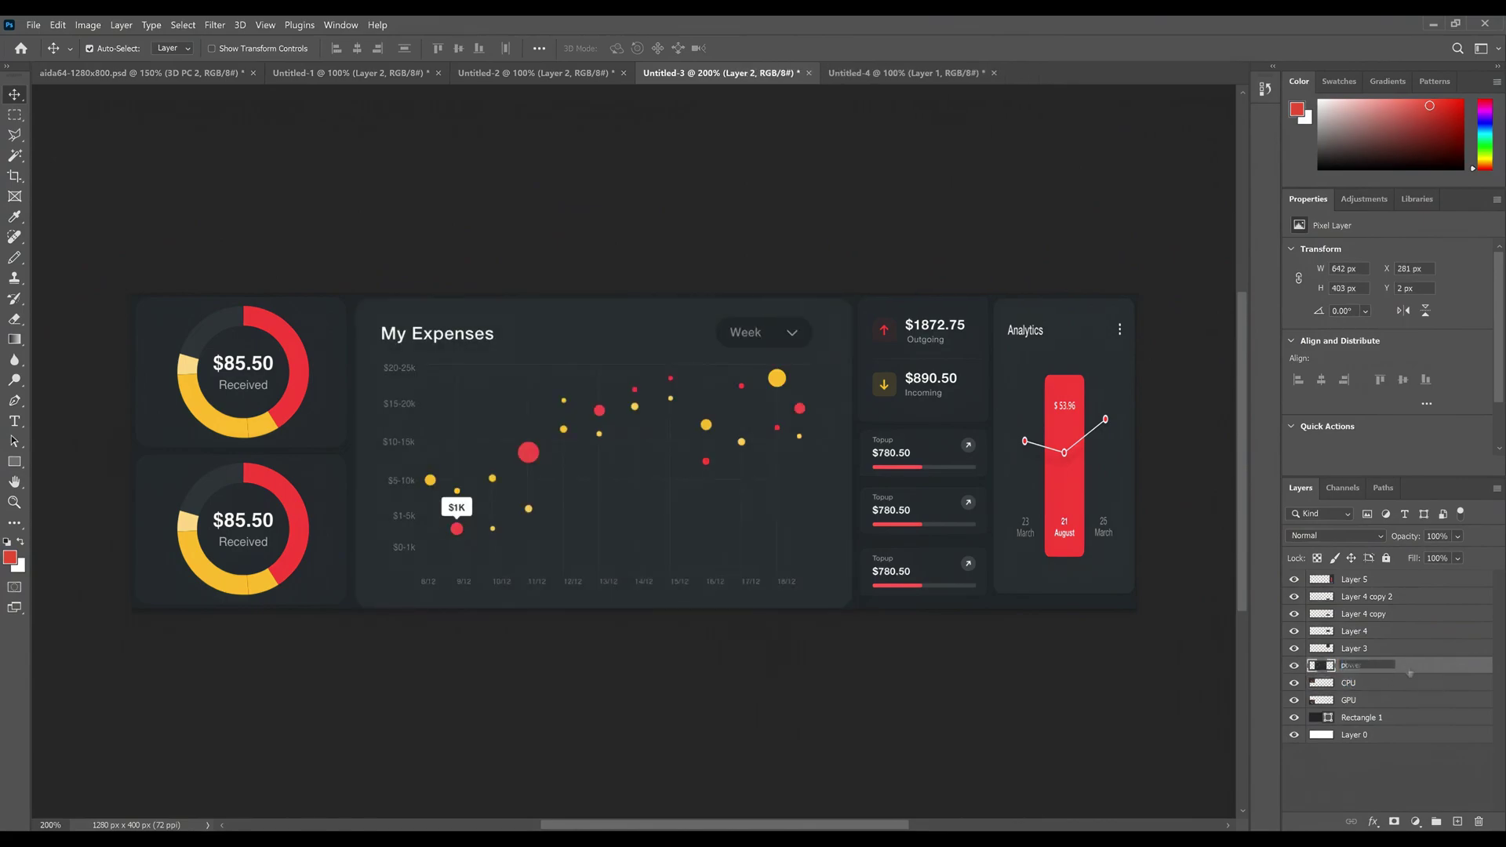
pyautogui.doubleClick(1352, 648)
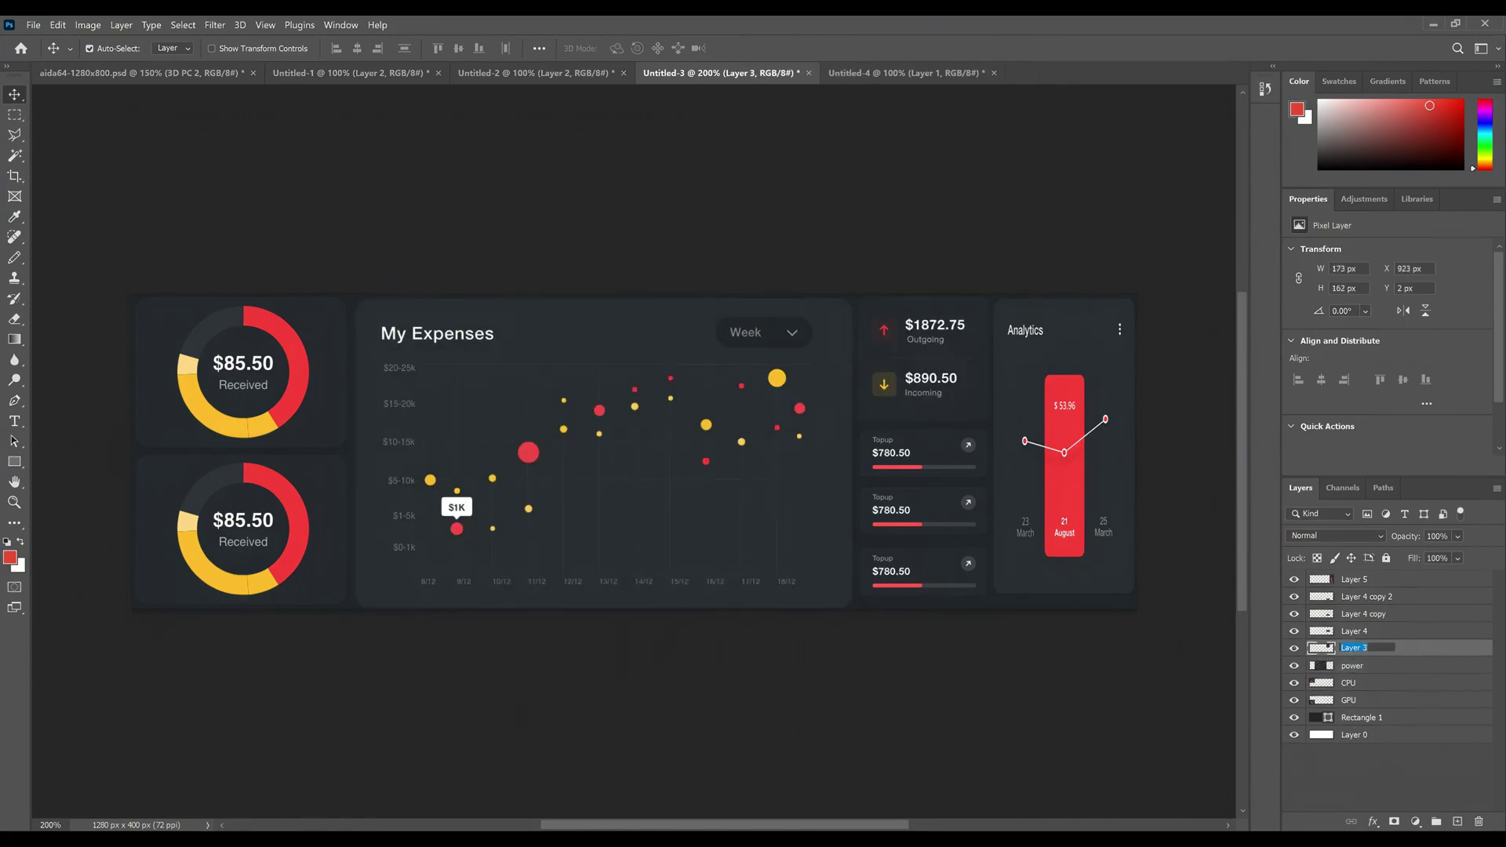
# Step: Rename the three Topup card layers C, D and E, and the Analytics card layer FPS
pyautogui.doubleClick(1351, 632)
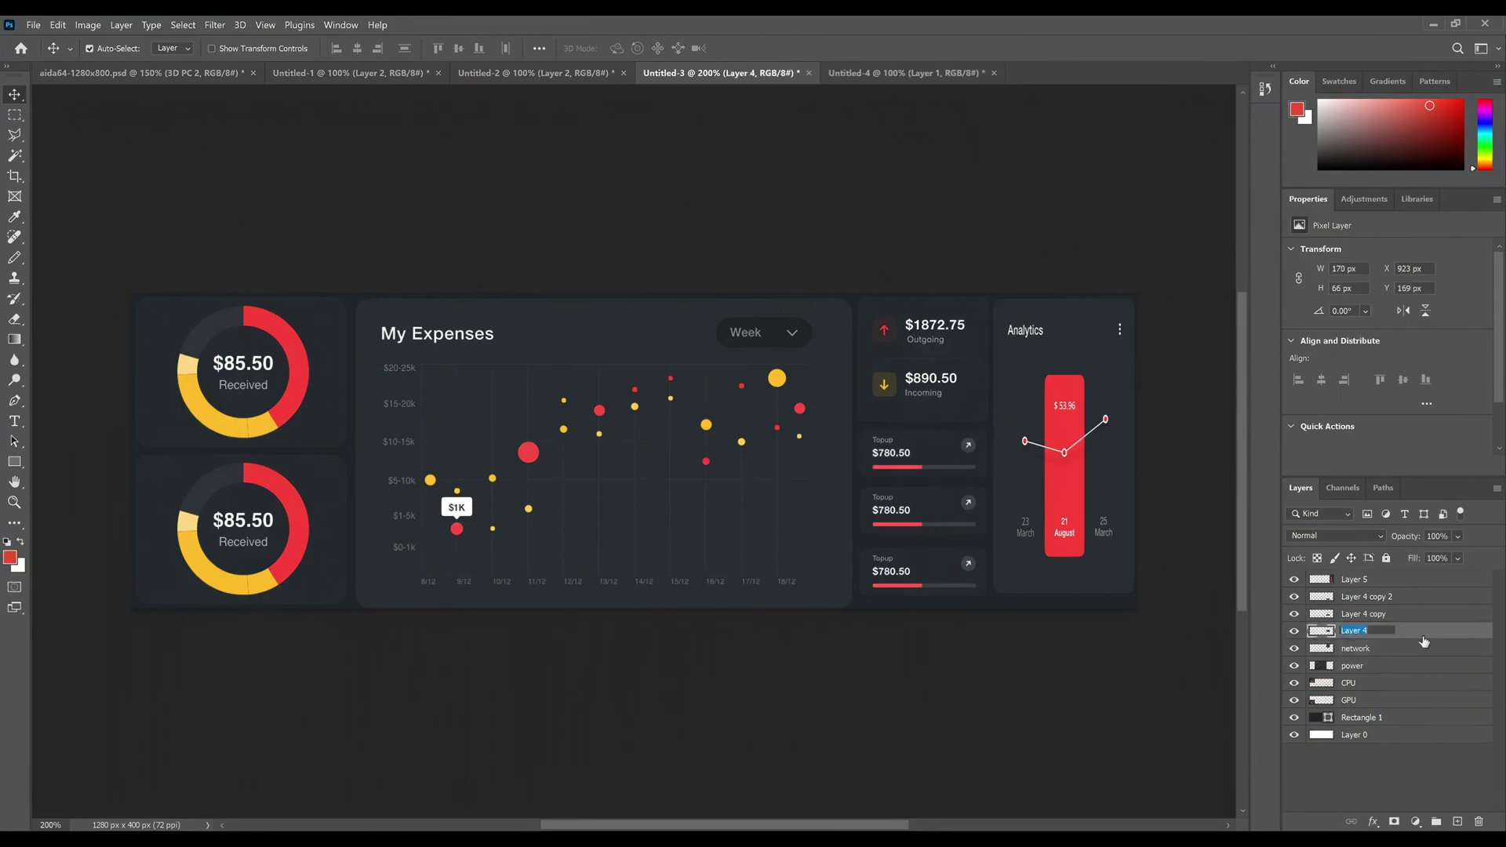
pyautogui.write('C')
pyautogui.click(1365, 614)
pyautogui.hotkey('shift', 'Tab')
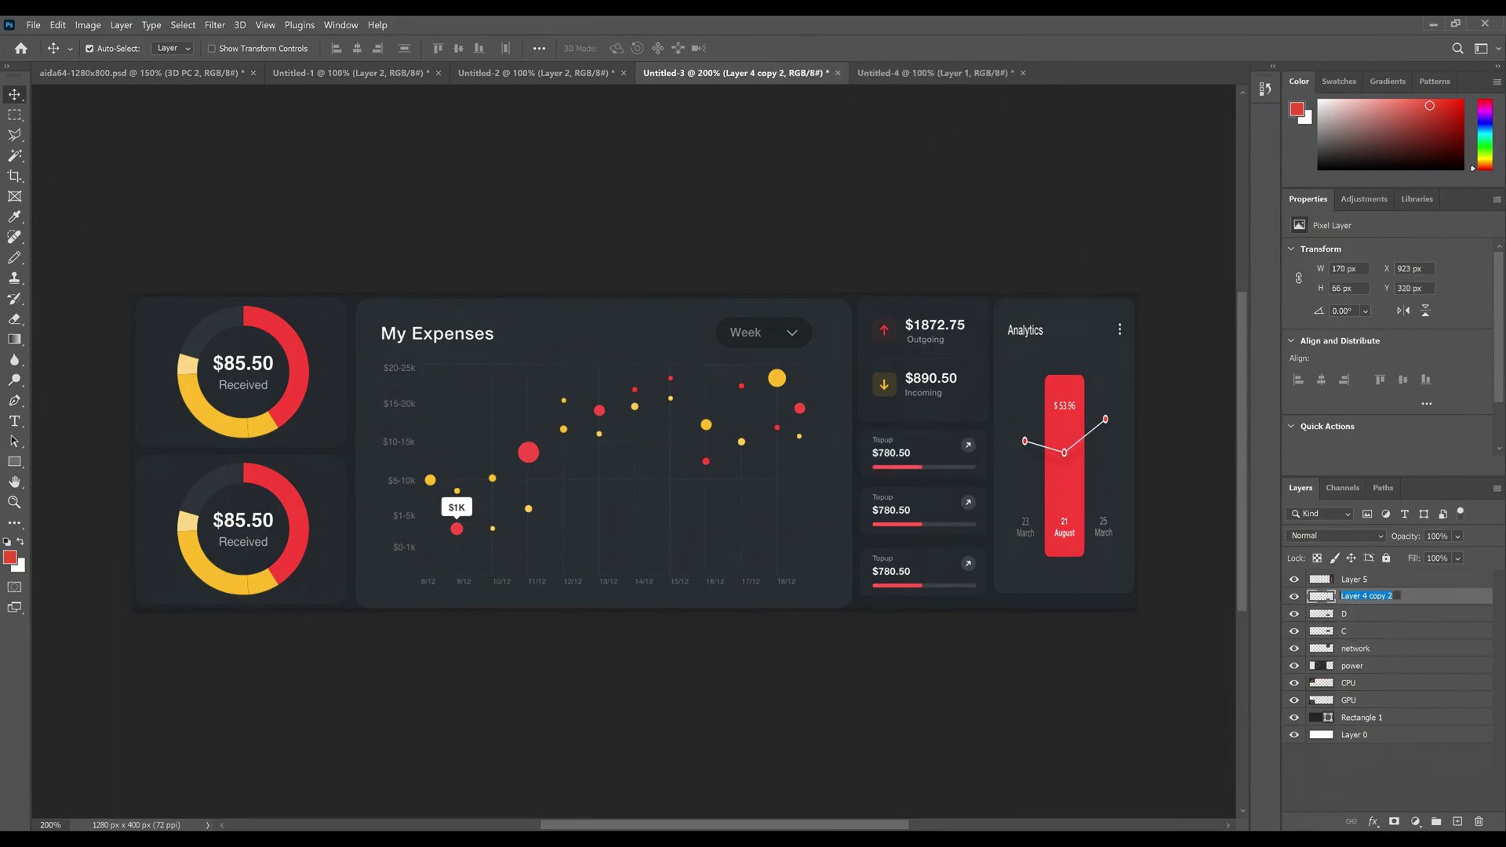
pyautogui.write('E')
pyautogui.doubleClick(1356, 581)
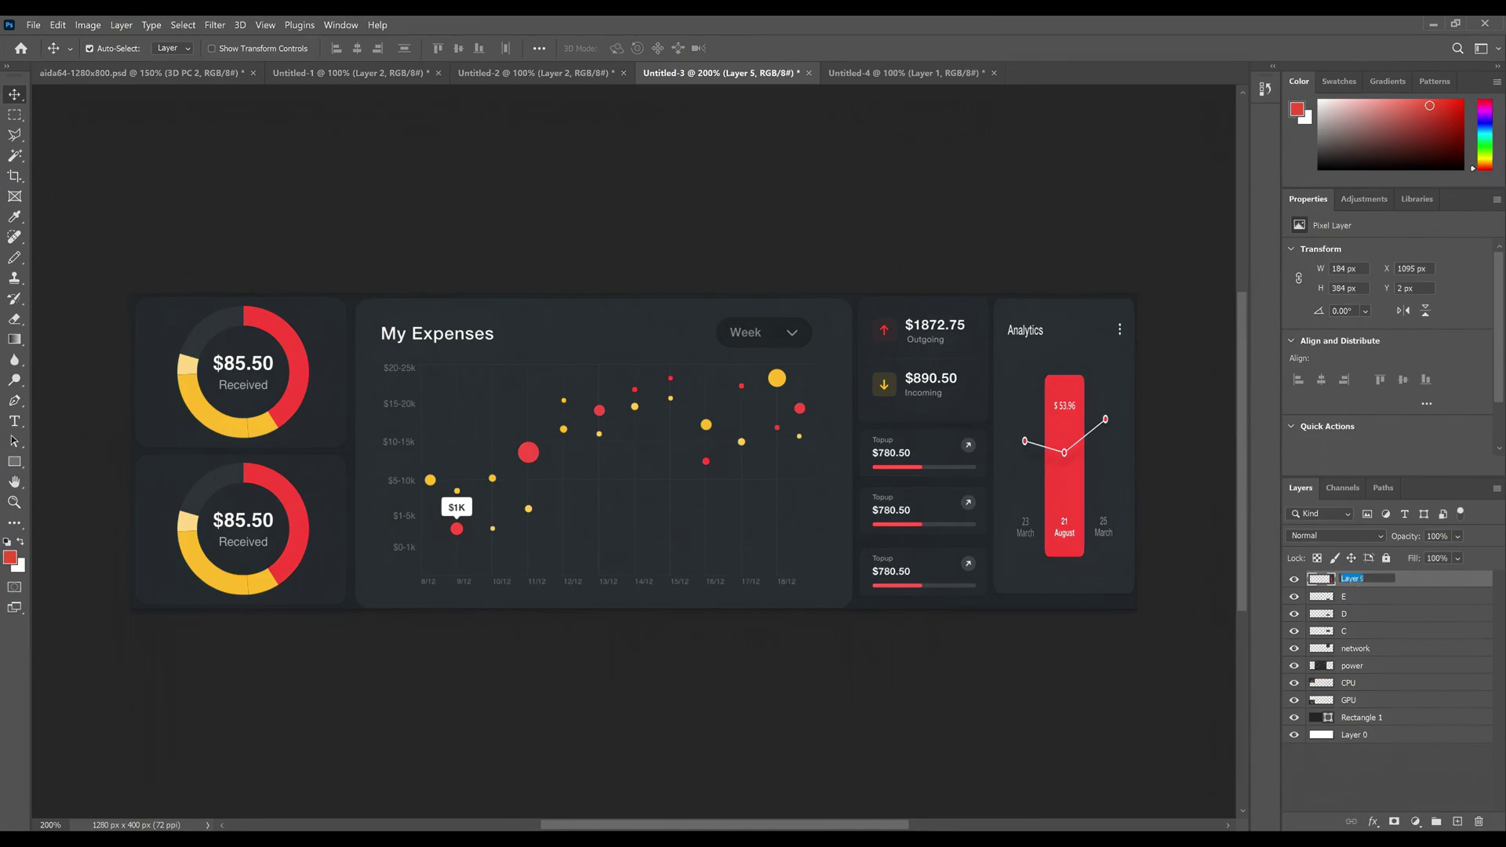
pyautogui.write('FPS')
pyautogui.press('Return')
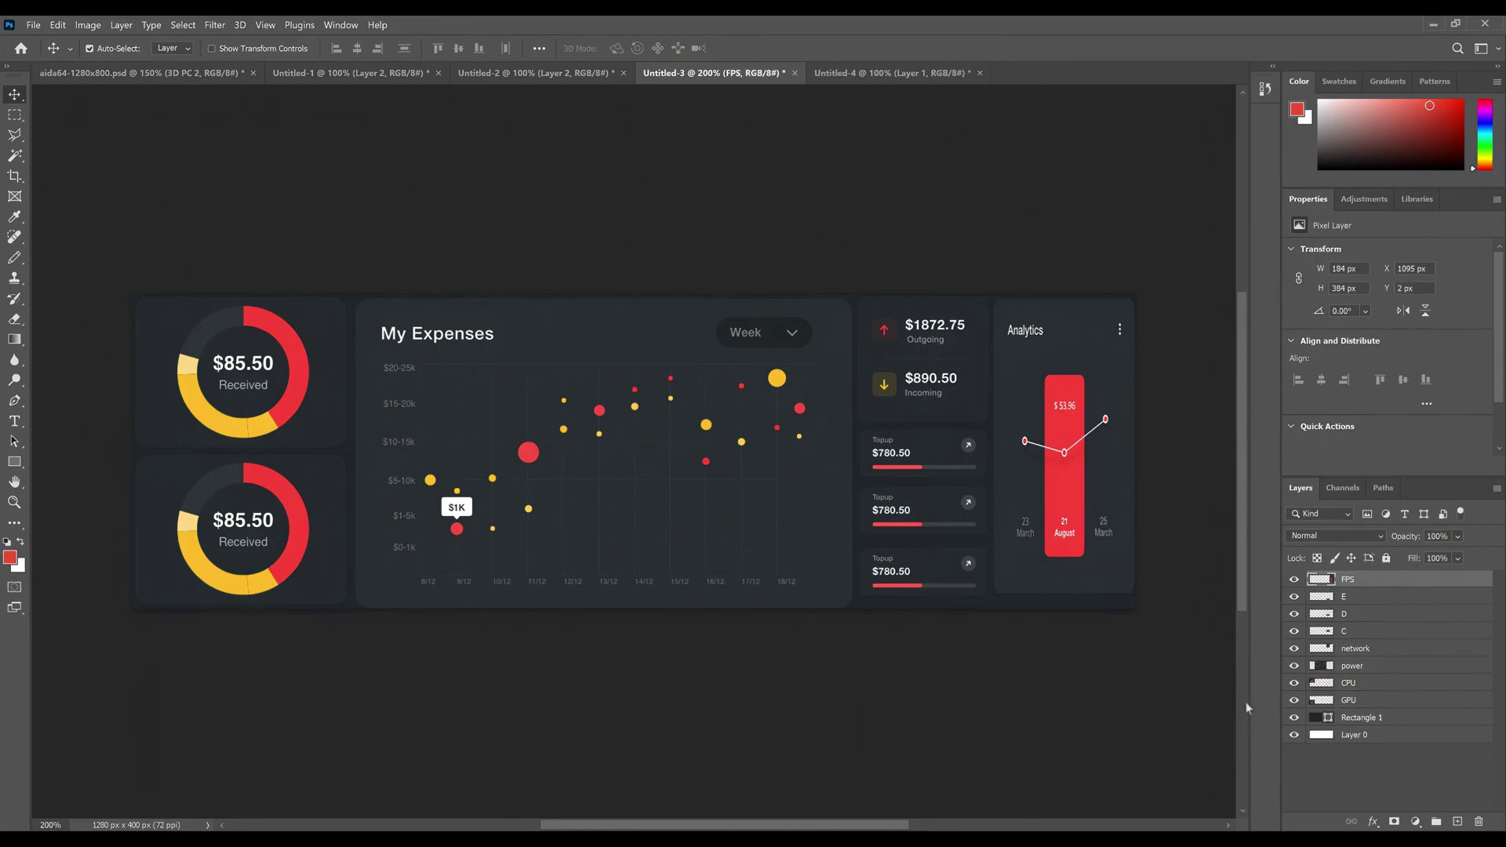
# Step: Copy a blank strip of the GPU card's background and cover the outer edge of its donut chart with it
pyautogui.click(1370, 701)
pyautogui.click(15, 117)
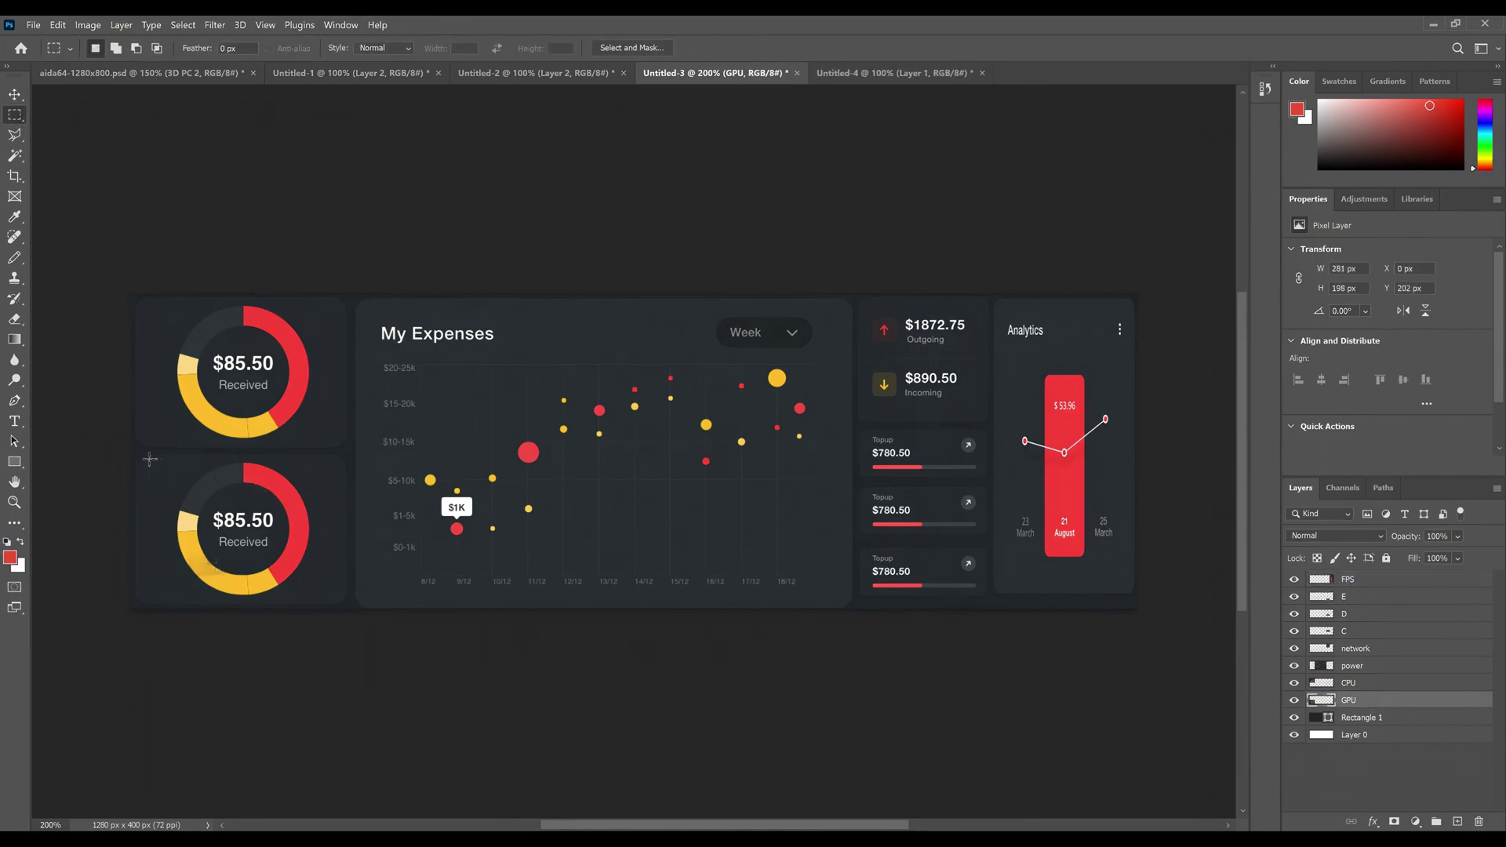
pyautogui.hotkey('ctrl', 'j')
pyautogui.press('v')
pyautogui.moveTo(220, 527); pyautogui.dragTo(191, 524)
# Step: Try to align another pasted strip against the whole canvas, and delete its layer
pyautogui.hotkey('ctrl', 'v')
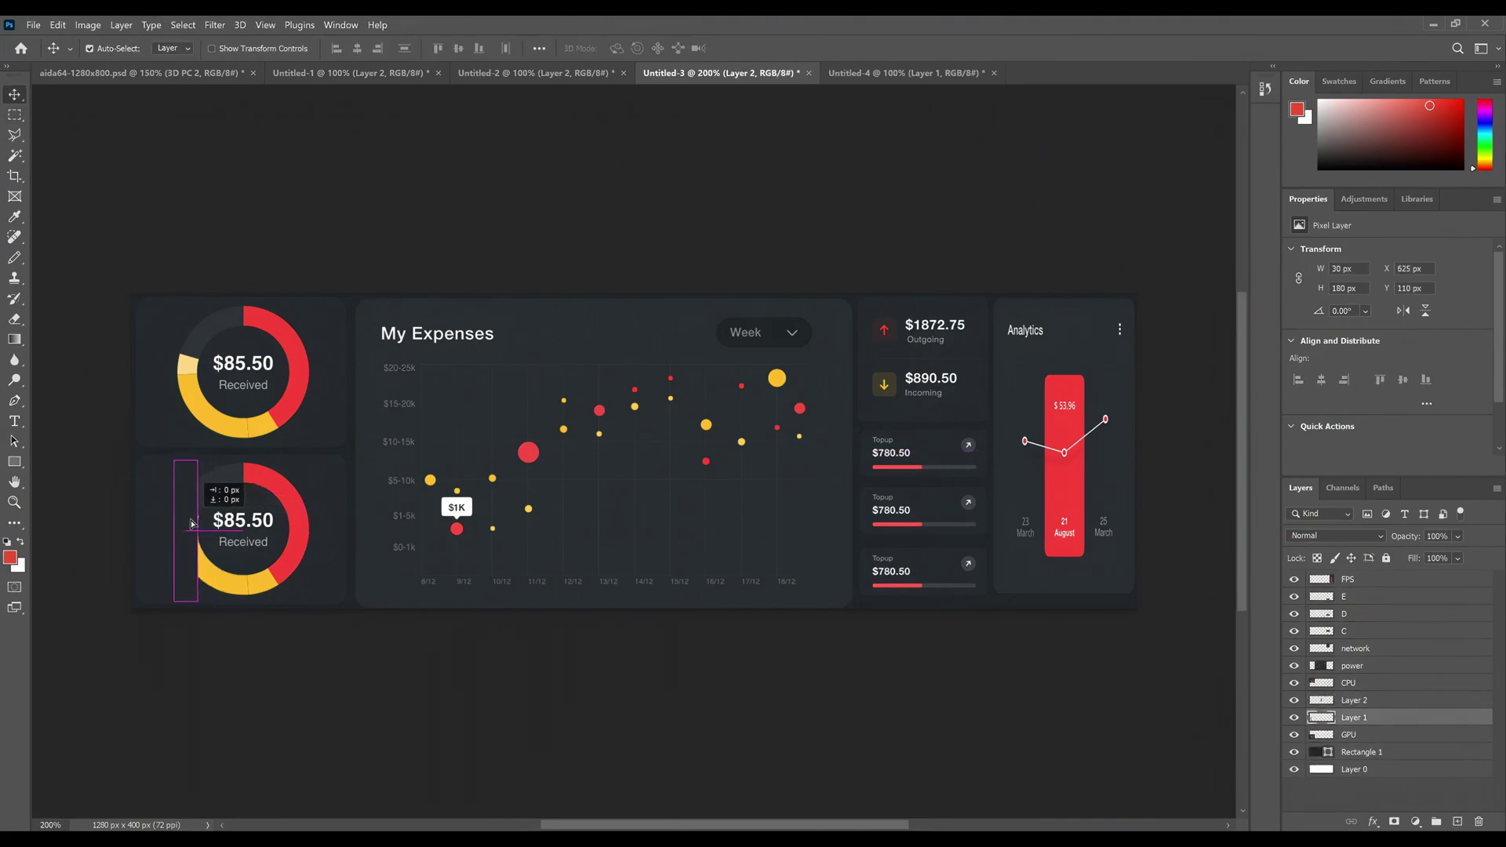
pyautogui.moveTo(1299, 704); pyautogui.dragTo(1299, 706)
pyautogui.click(1387, 702)
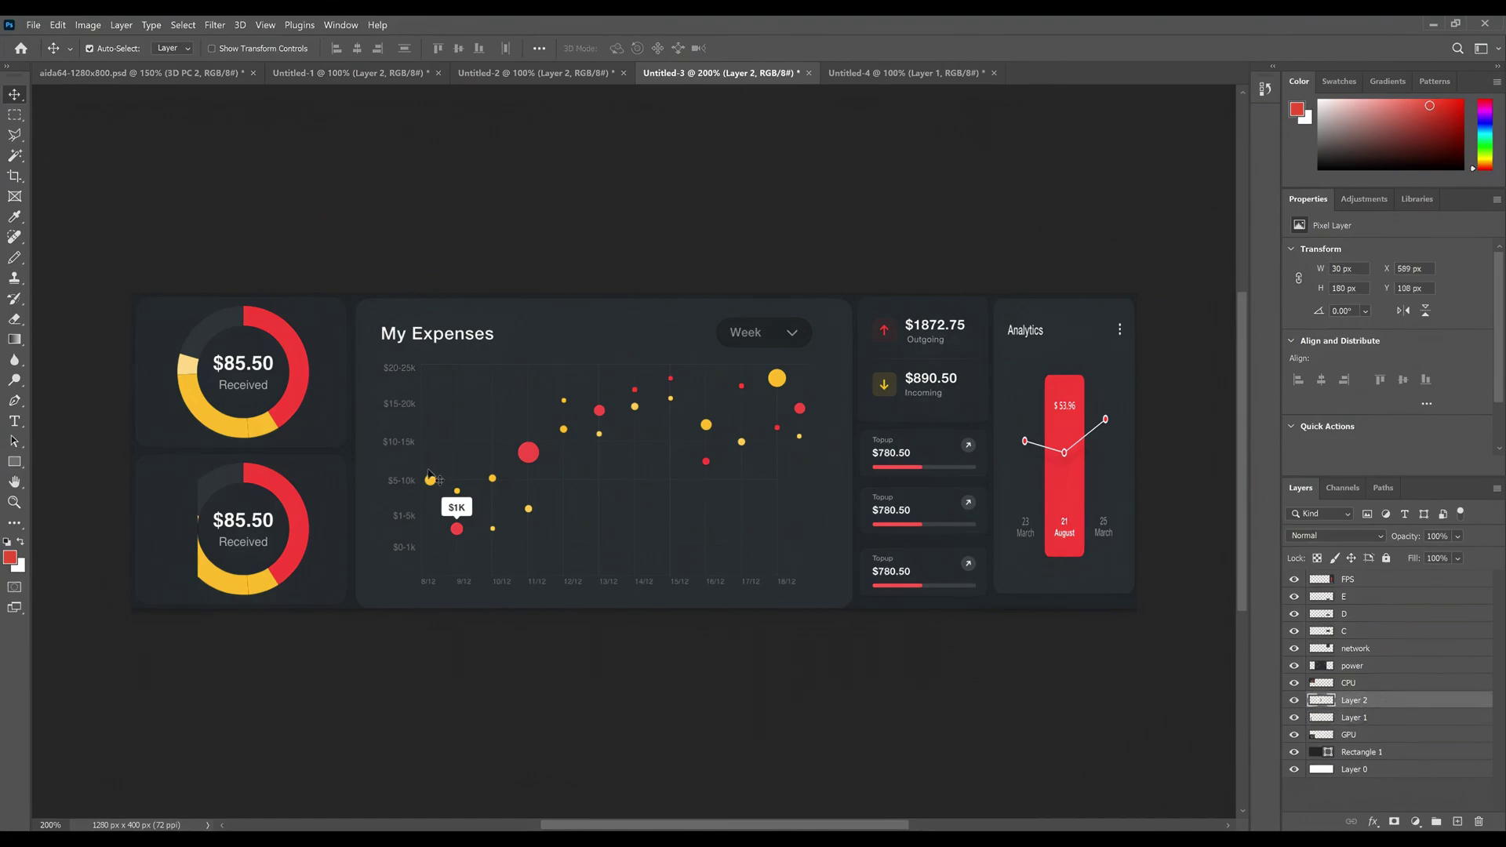
pyautogui.hotkey('ctrl', 'a')
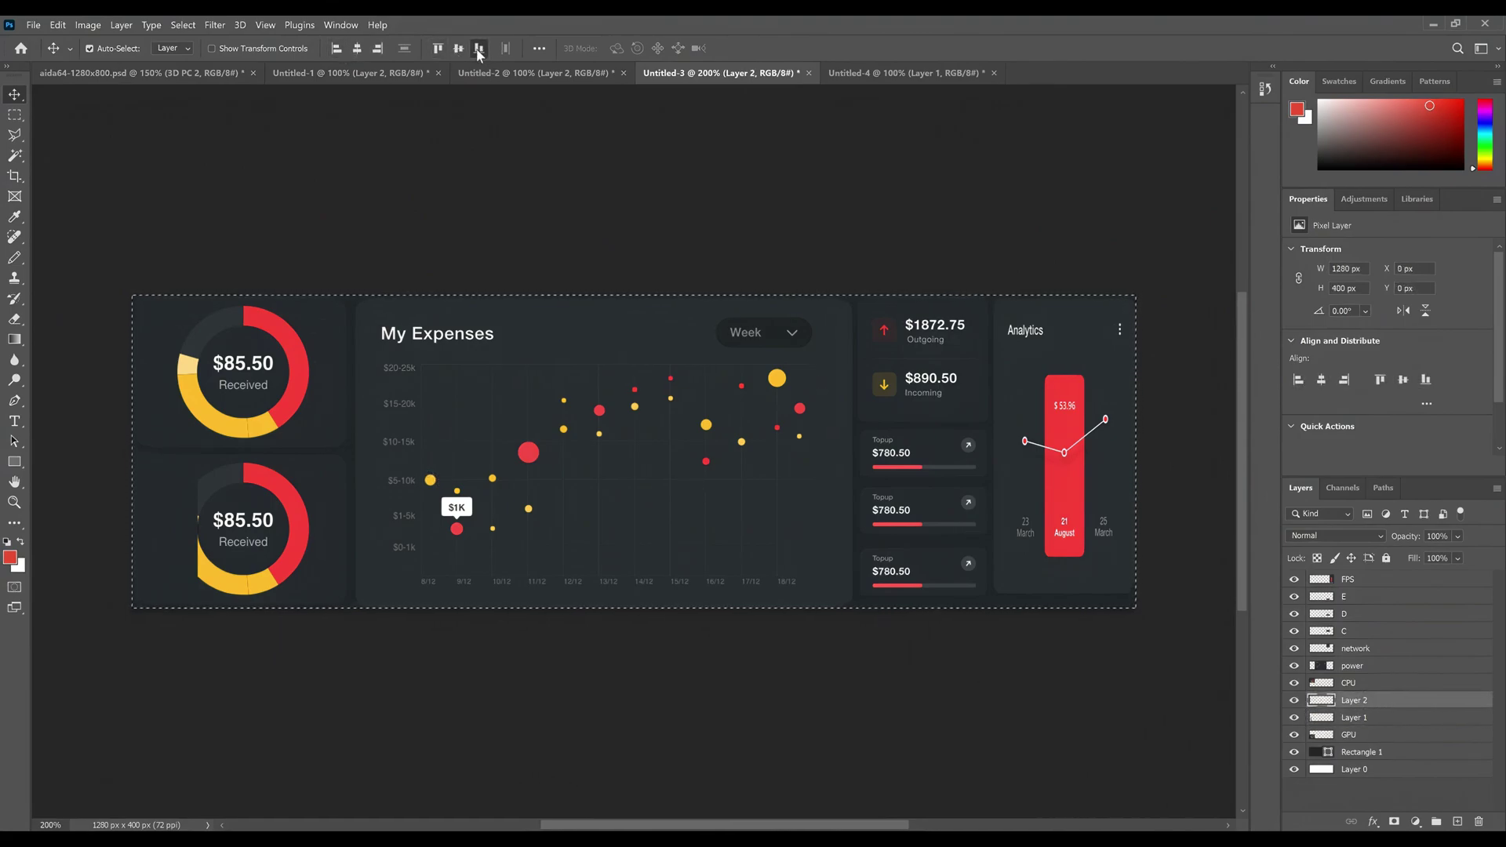
pyautogui.moveTo(1396, 704); pyautogui.dragTo(1472, 823)
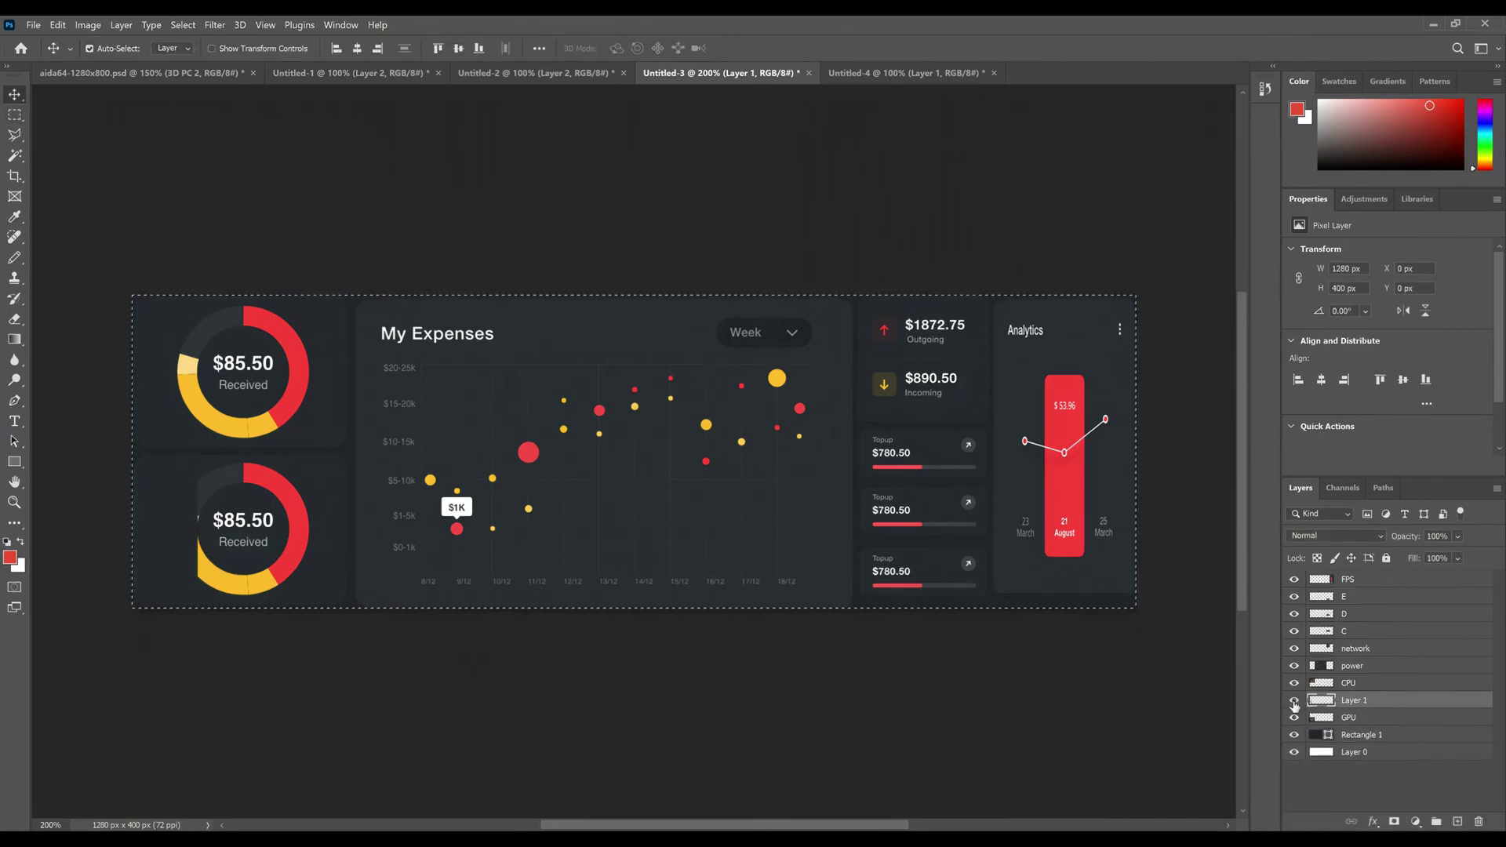
# Step: Hide the layers from FPS down to CPU, and cover the rest of the GPU donut with pasted background strips, selecting them together with the GPU layer
pyautogui.click(17, 115)
pyautogui.moveTo(1295, 581); pyautogui.dragTo(1296, 692)
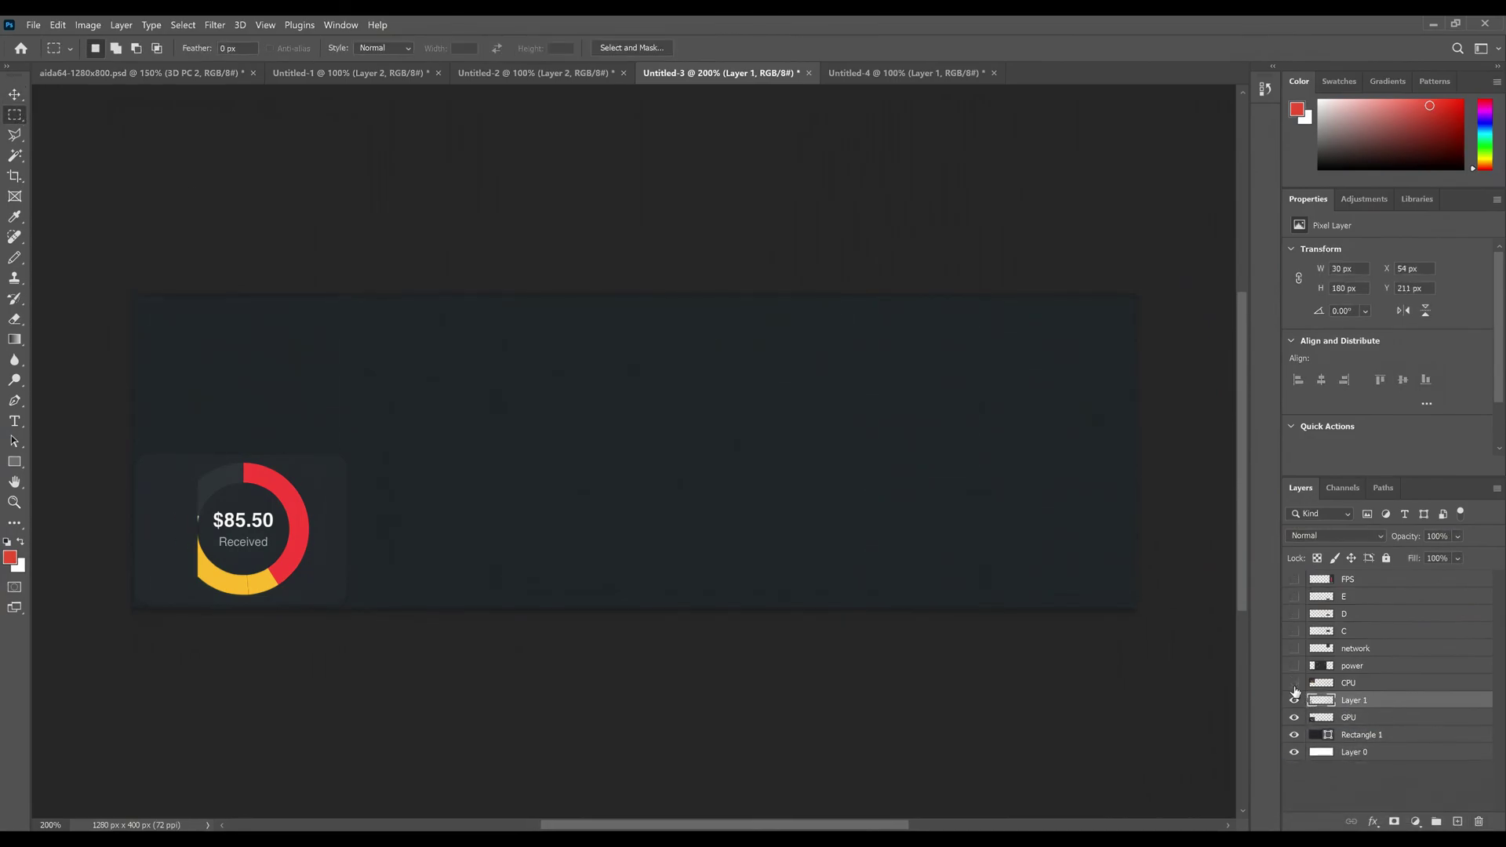
pyautogui.click(15, 94)
pyautogui.moveTo(634, 445); pyautogui.dragTo(210, 525)
pyautogui.hotkey('ctrl', 'v')
pyautogui.click(216, 522)
pyautogui.moveTo(628, 454); pyautogui.dragTo(561, 488)
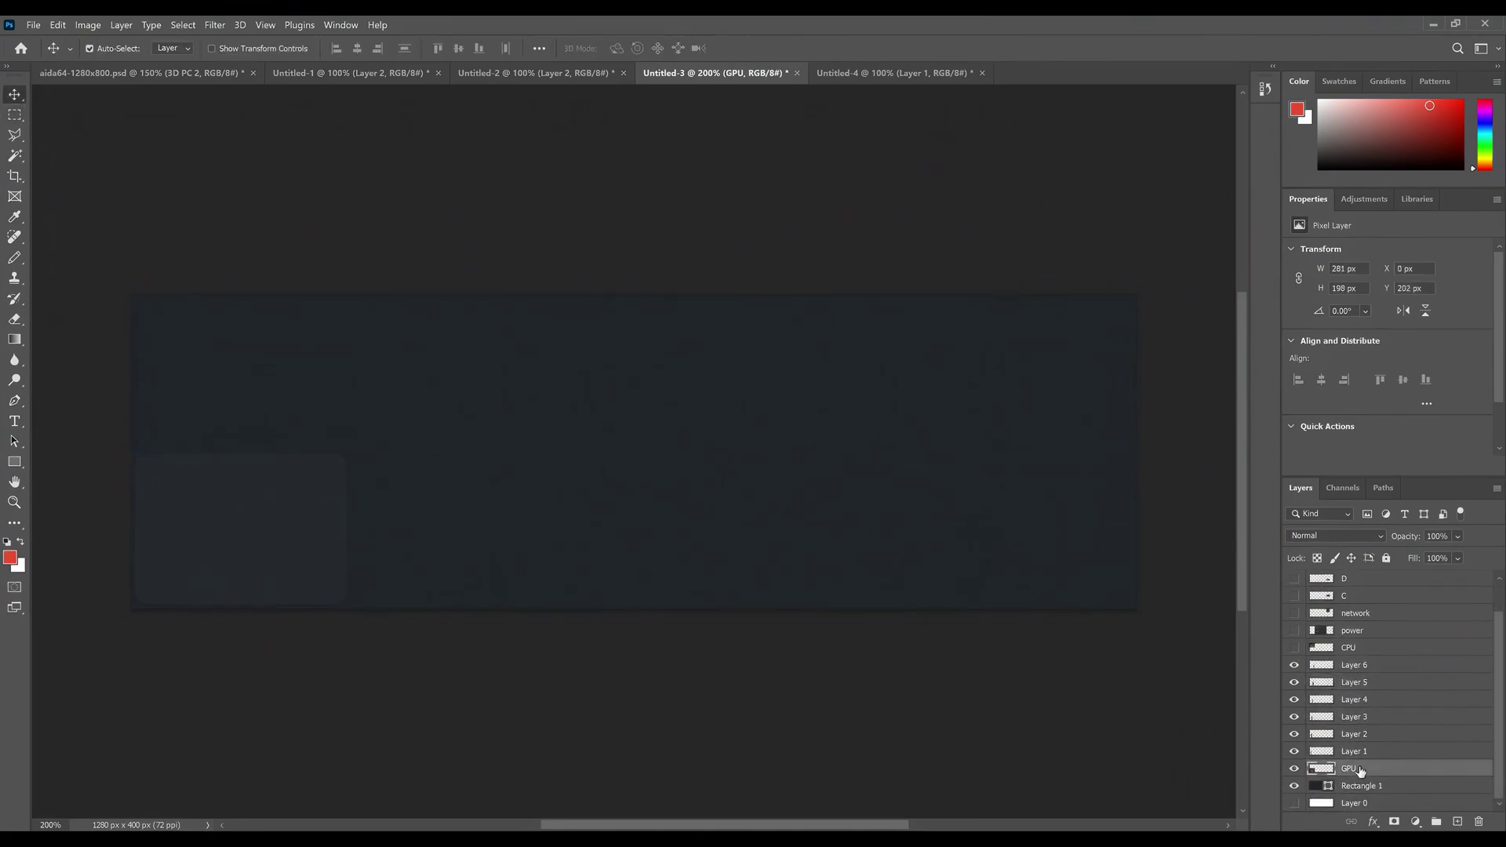
pyautogui.keyDown('shift'); pyautogui.click(1360, 668); pyautogui.keyUp('shift')
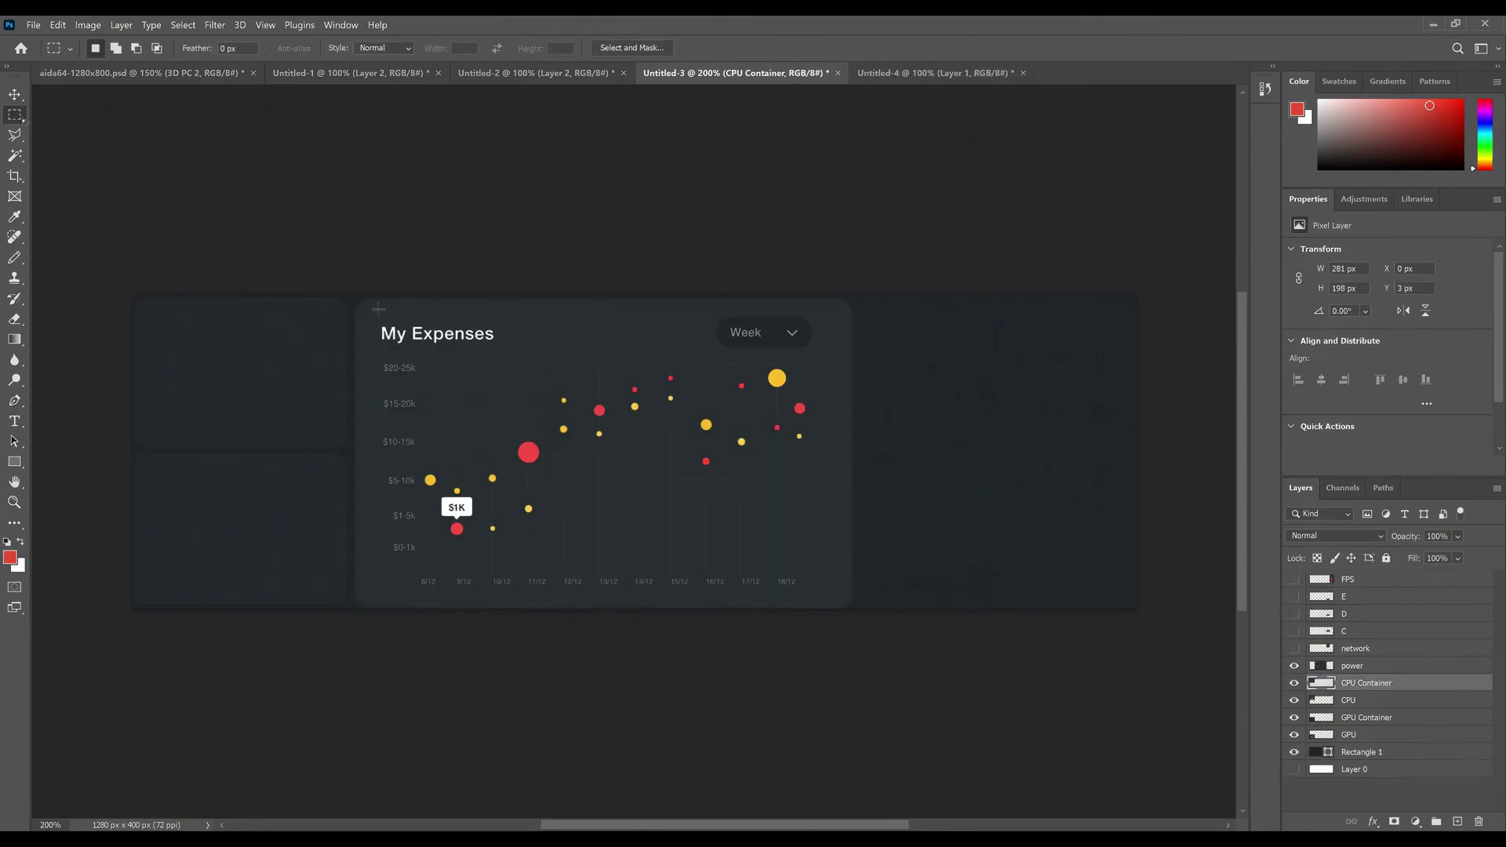
# Step: Cover the My Expenses card's contents with a color-filled rectangle and toggle the power layer's visibility
pyautogui.press('u')
pyautogui.moveTo(375, 305); pyautogui.dragTo(831, 596)
pyautogui.hotkey('ctrl', ']')
pyautogui.doubleClick(1316, 666)
pyautogui.click(1238, 405)
pyautogui.press('m')
pyautogui.click(1293, 666)
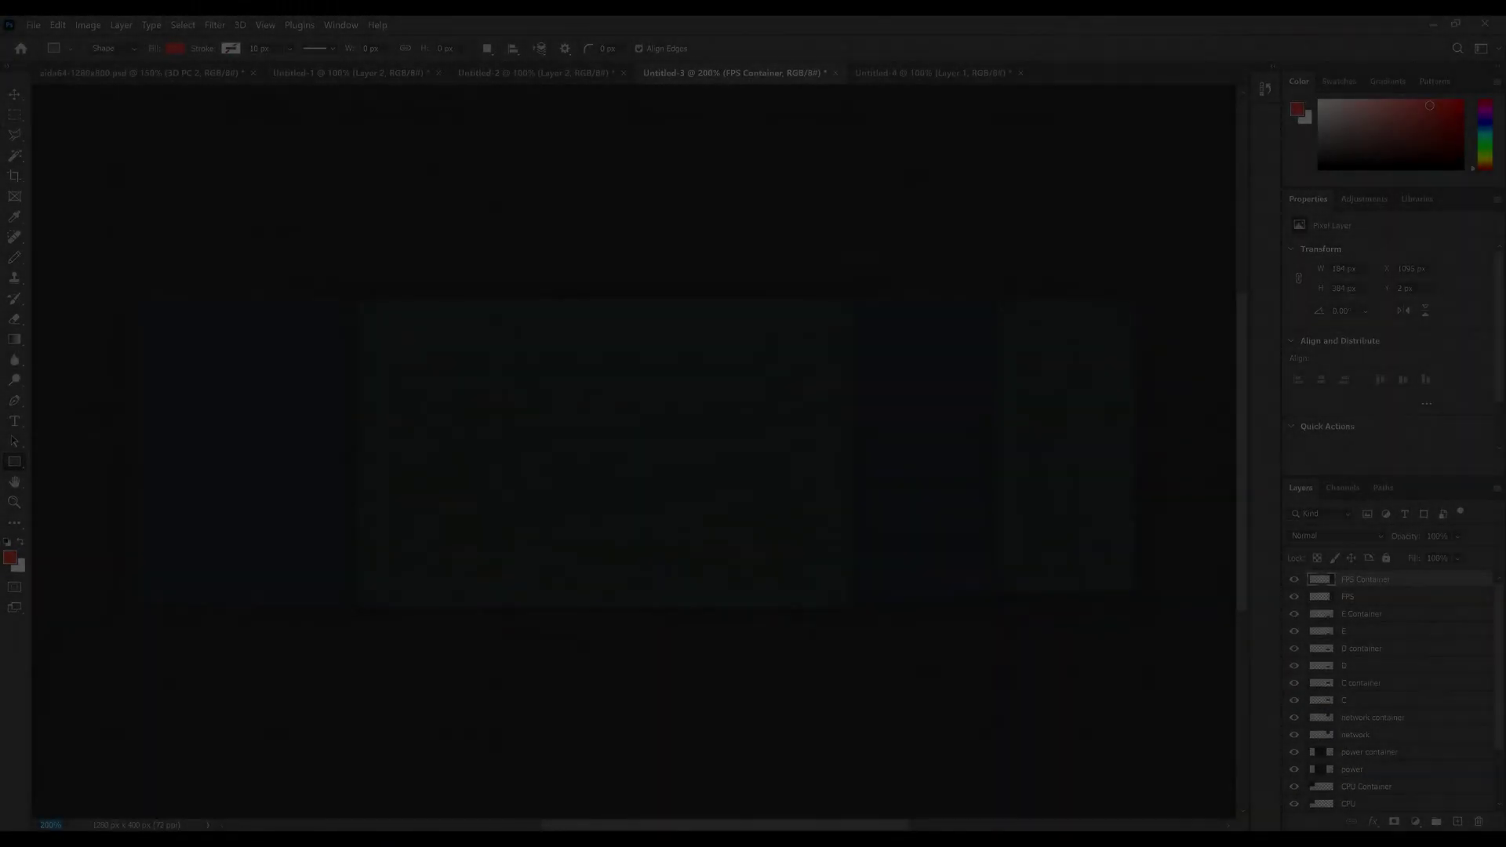
# Step: Export the blank container layout as a JPG at quality 7 to the Desktop, named demo-1280x400.jpg
pyautogui.click(29, 26)
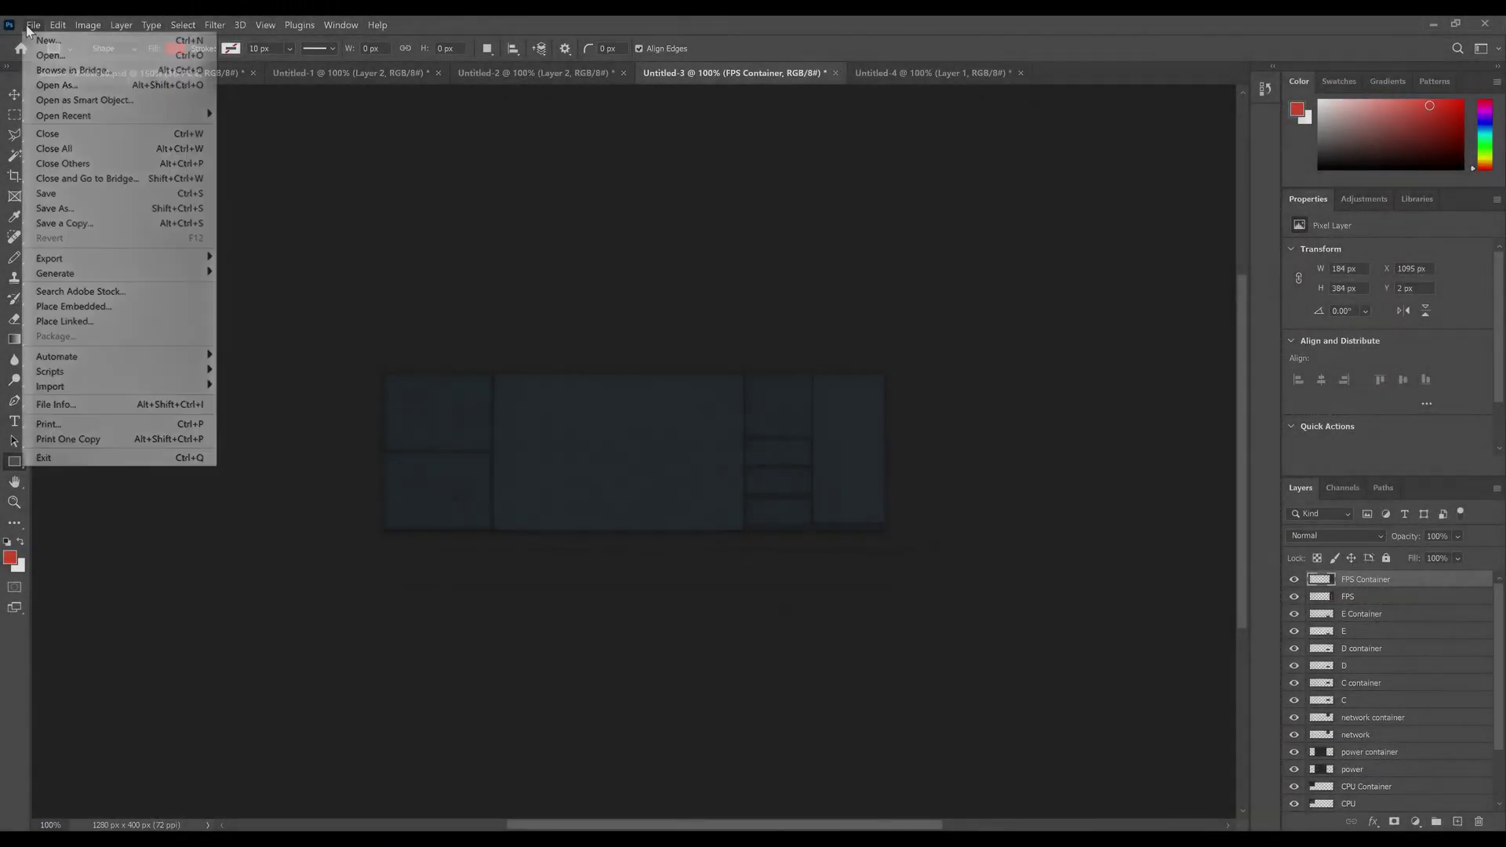
pyautogui.moveTo(50, 258)
pyautogui.click(251, 276)
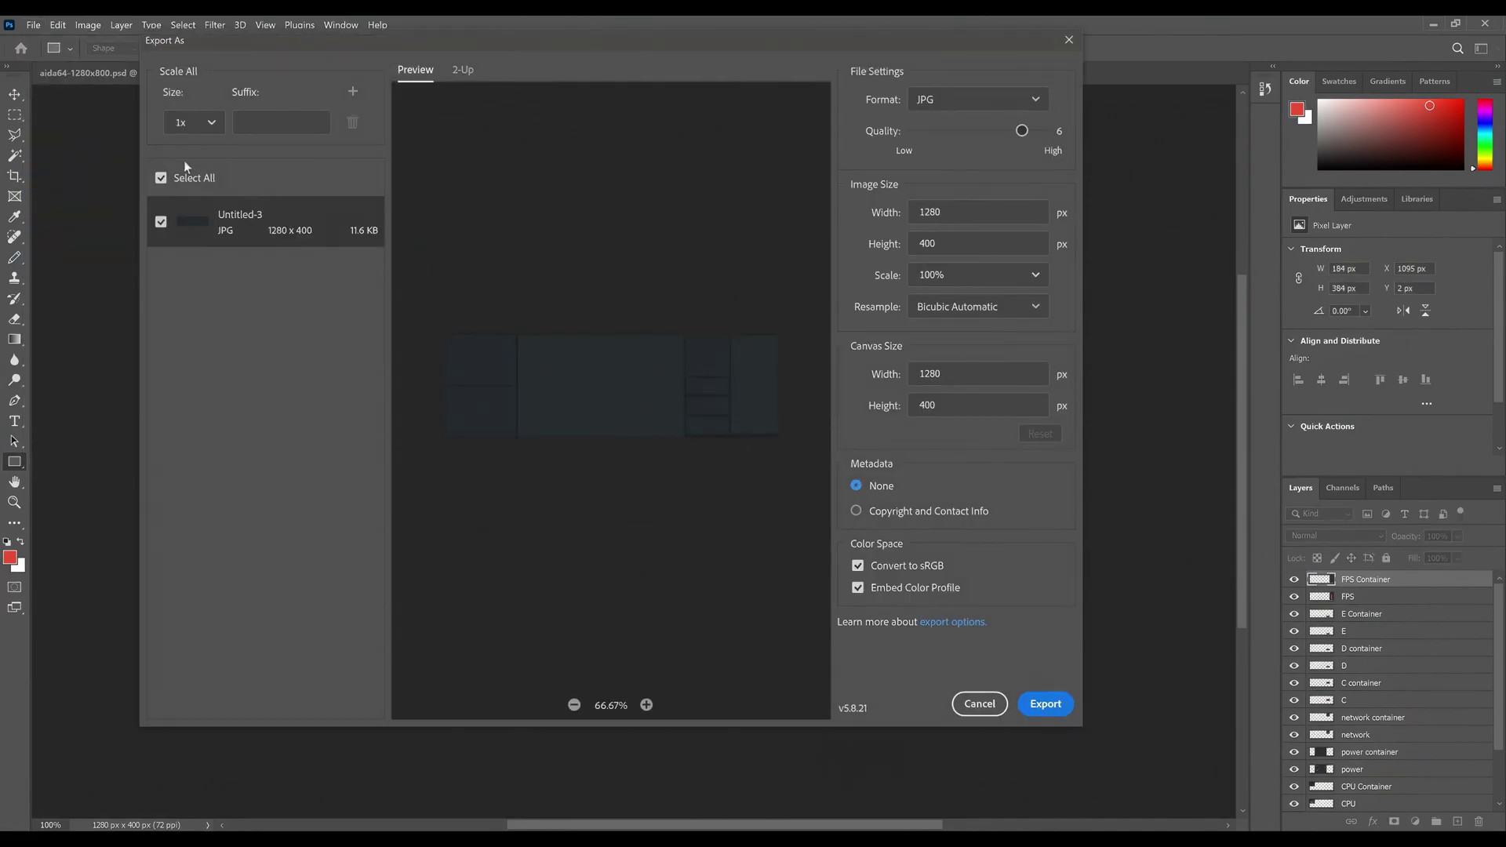
pyautogui.moveTo(1020, 129); pyautogui.dragTo(1044, 131)
pyautogui.click(1046, 703)
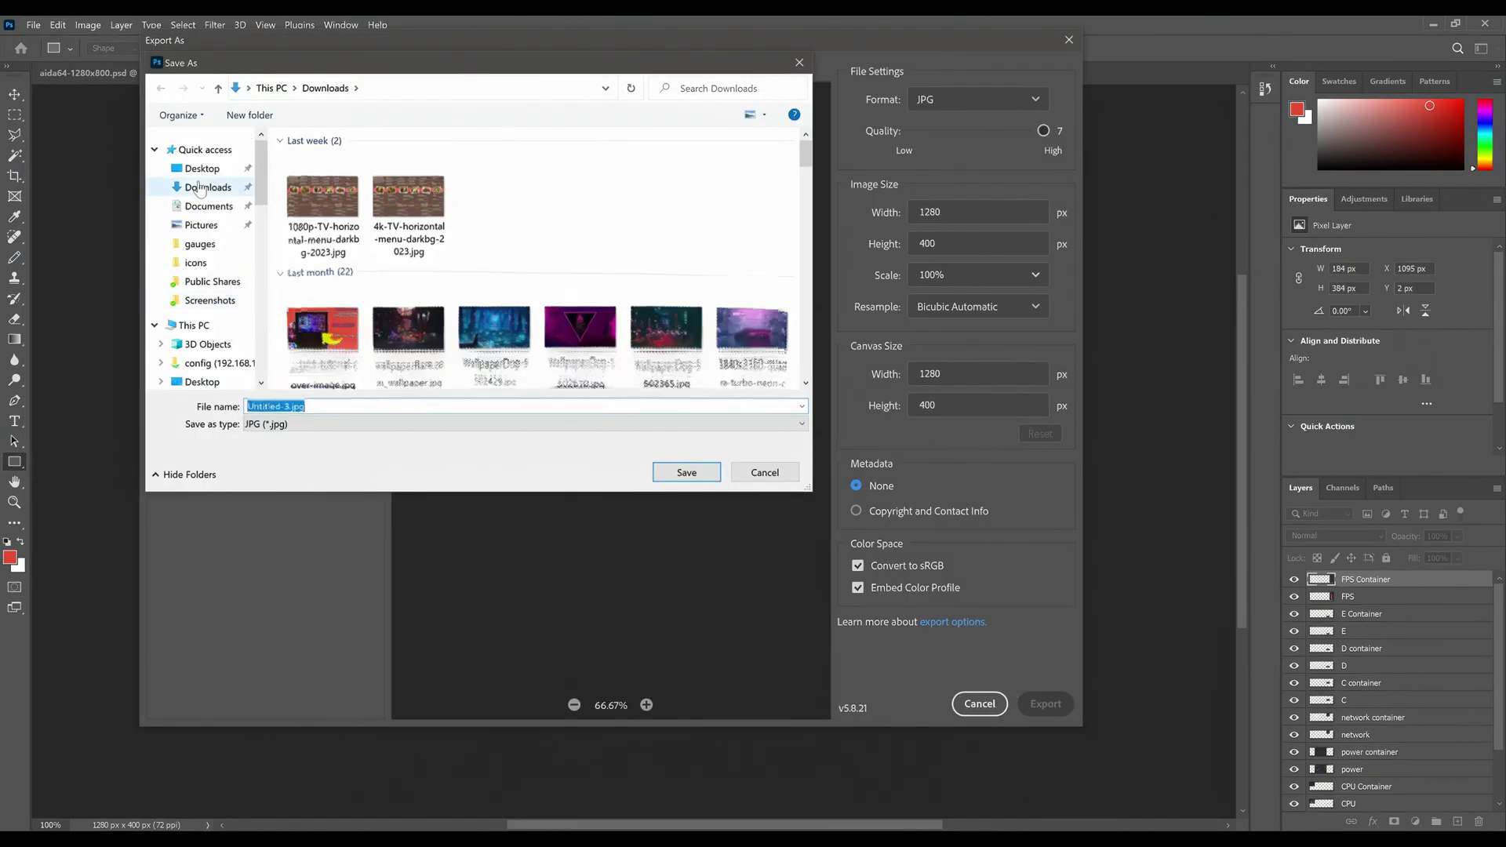
pyautogui.click(198, 170)
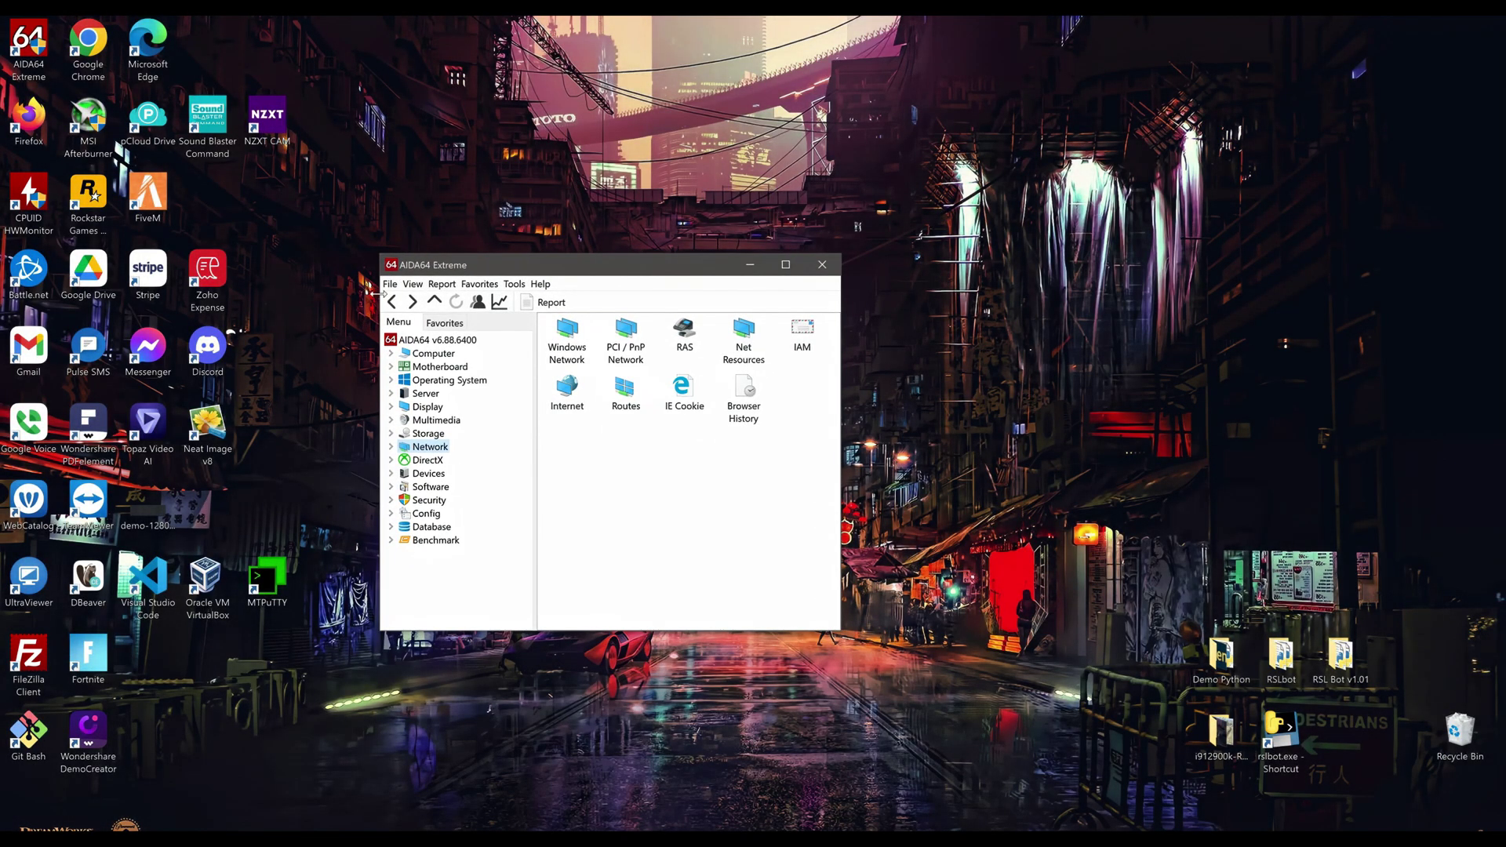
# Step: Switch to AIDA64 and show the SensorPanel at a size of 1280 x 400 in the preferences
pyautogui.click(390, 285)
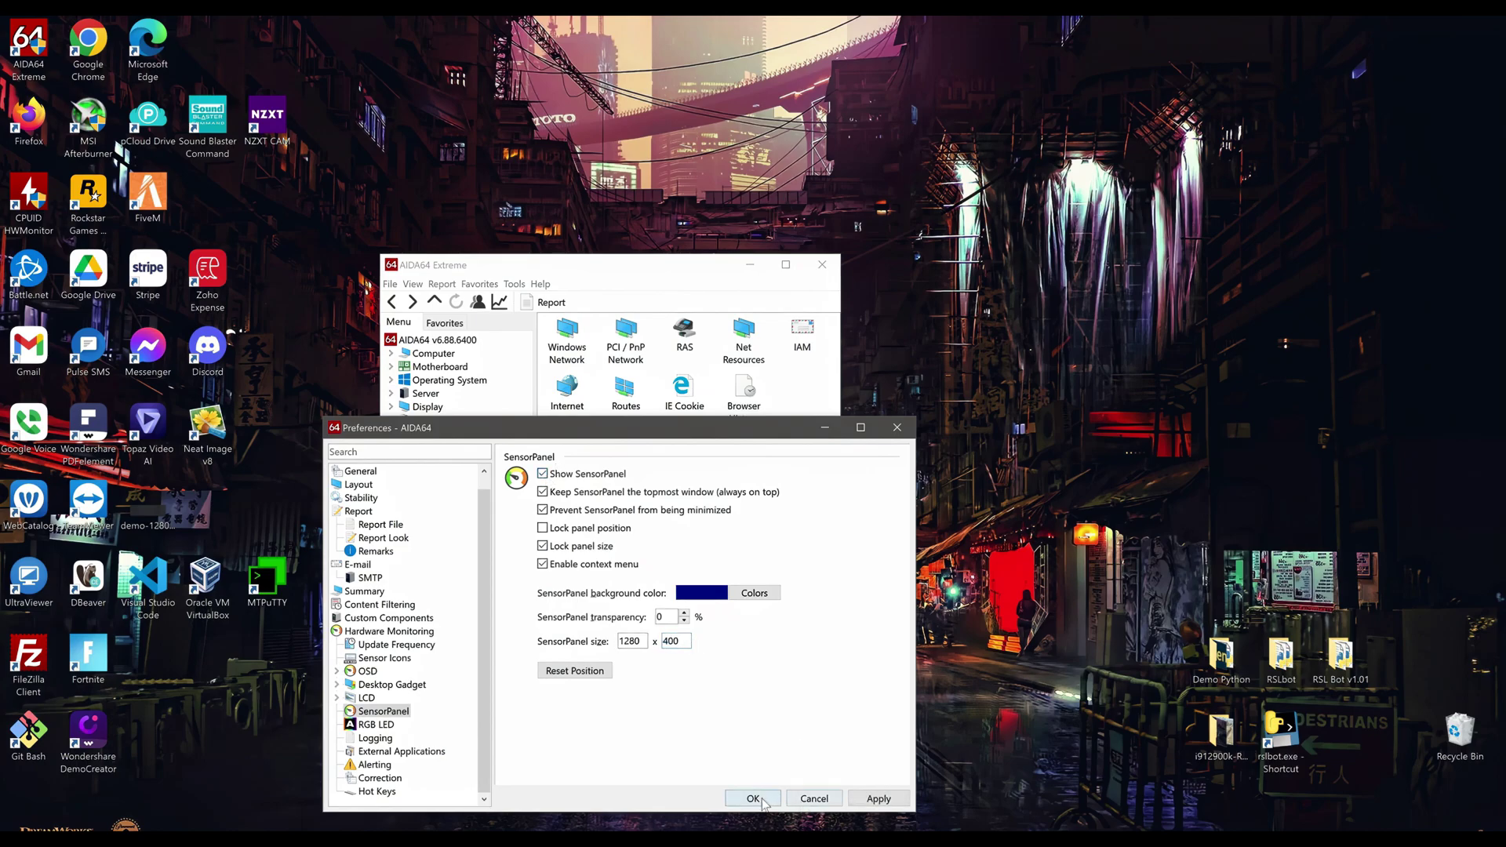
pyautogui.click(886, 798)
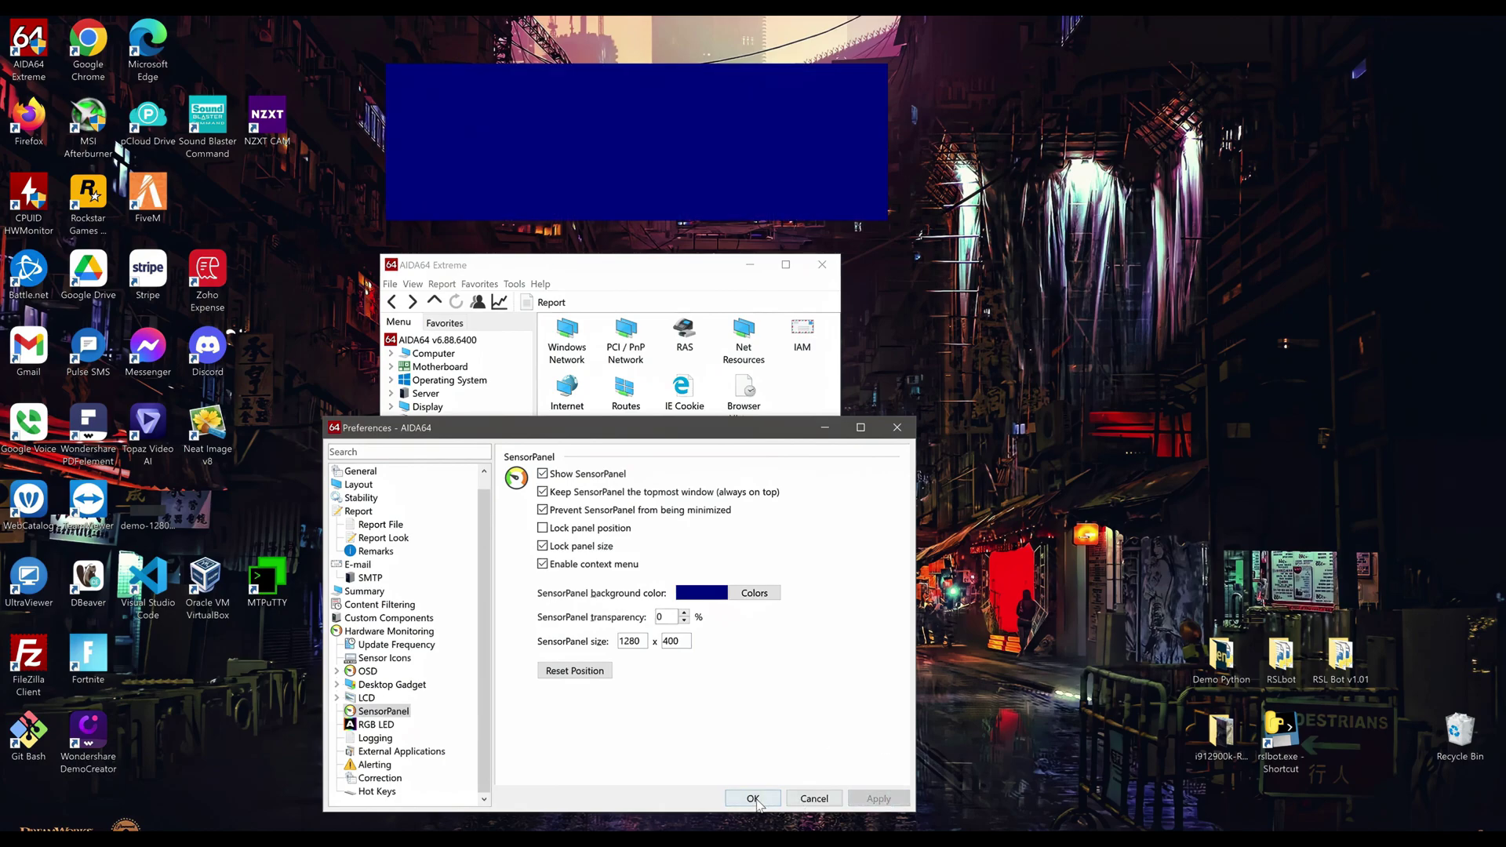
pyautogui.click(753, 799)
pyautogui.moveTo(566, 267); pyautogui.dragTo(524, 267)
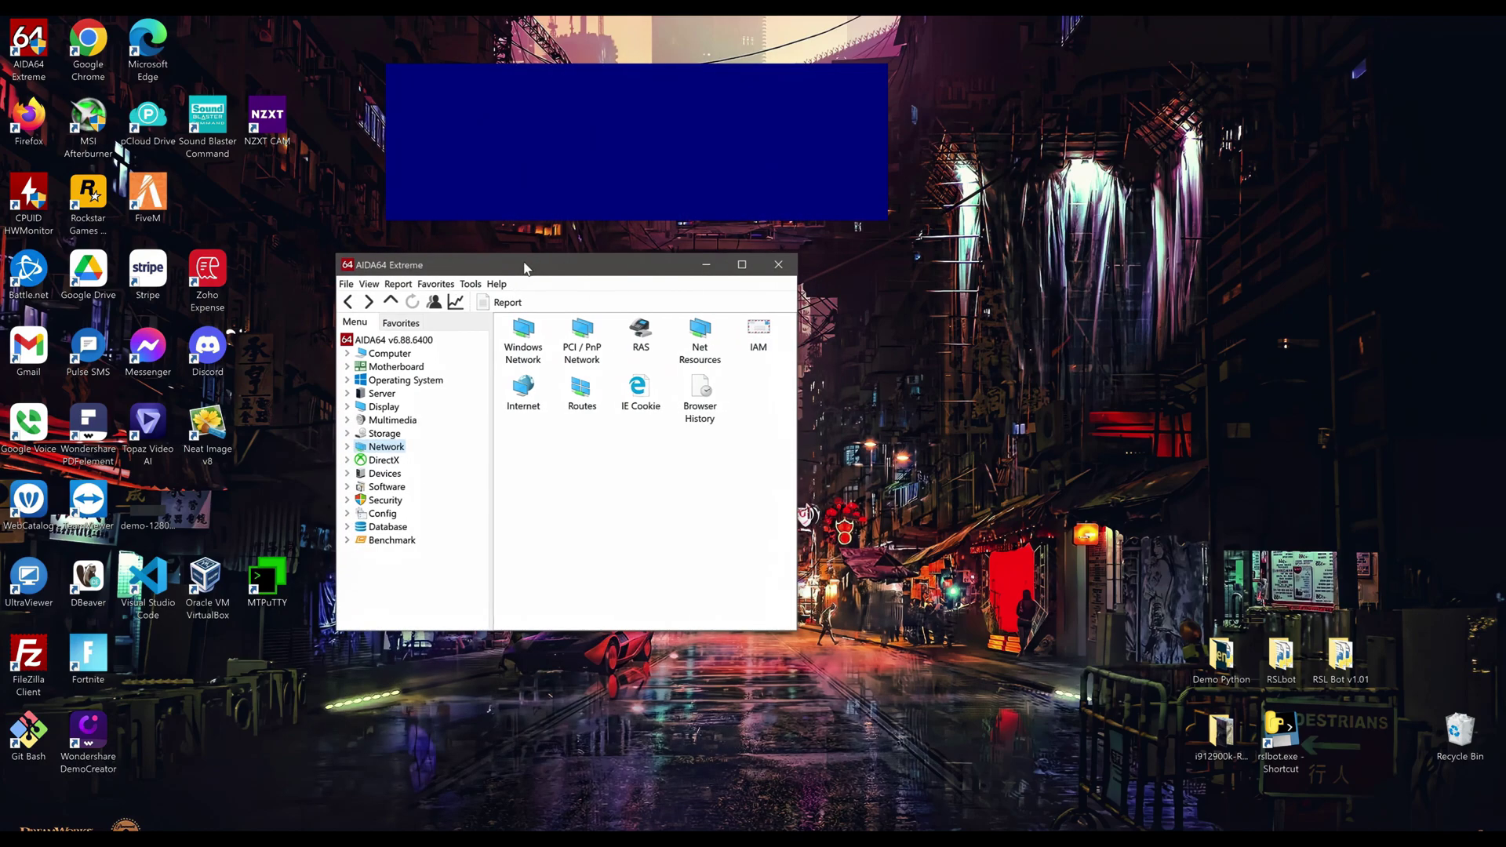
# Step: Open the SensorPanel Manager and place its window beside the main AIDA64 window
pyautogui.rightClick(806, 148)
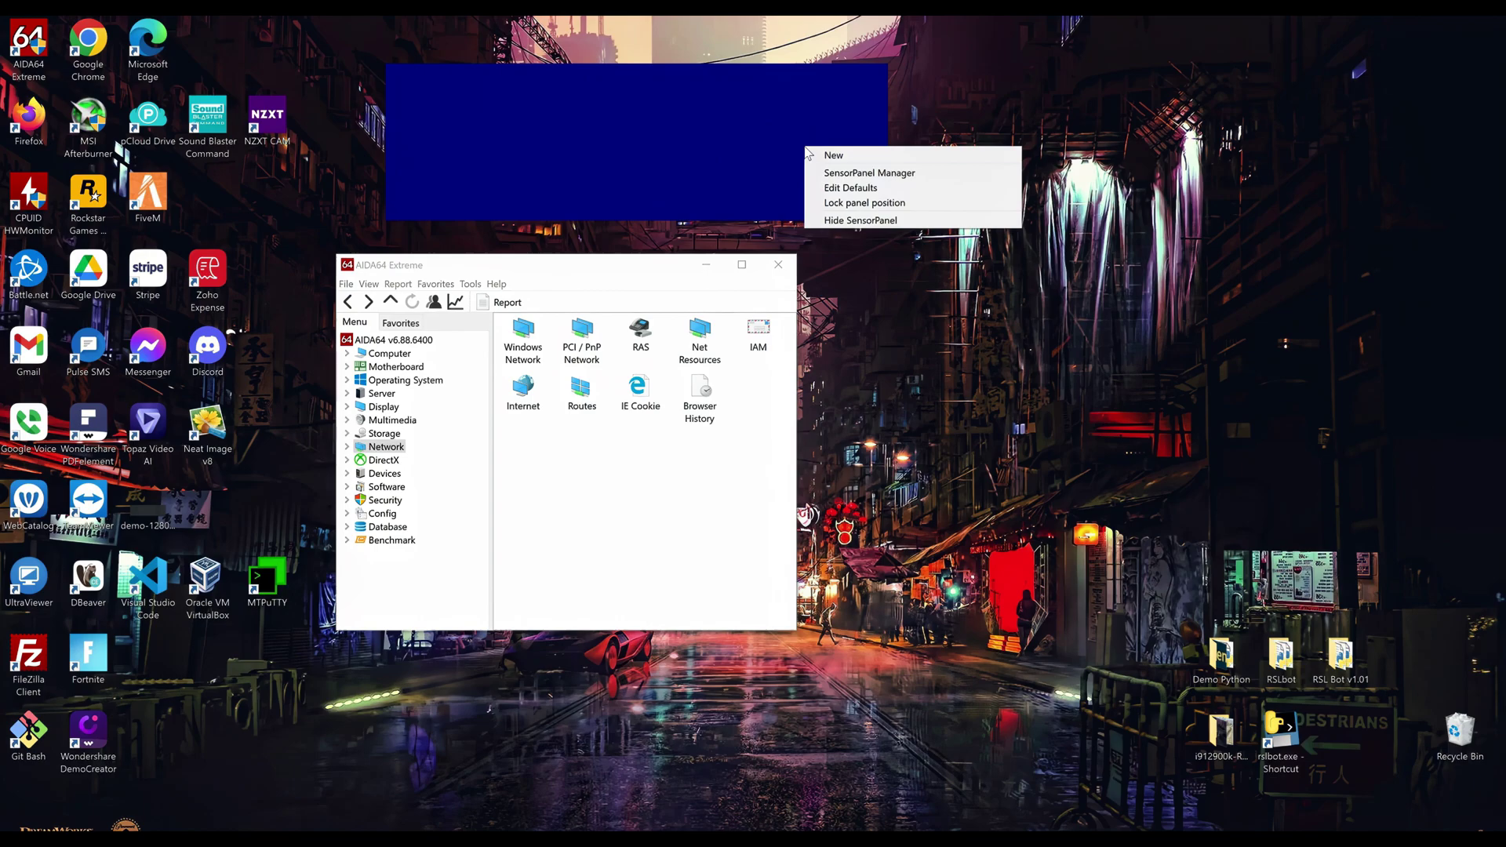
pyautogui.click(900, 174)
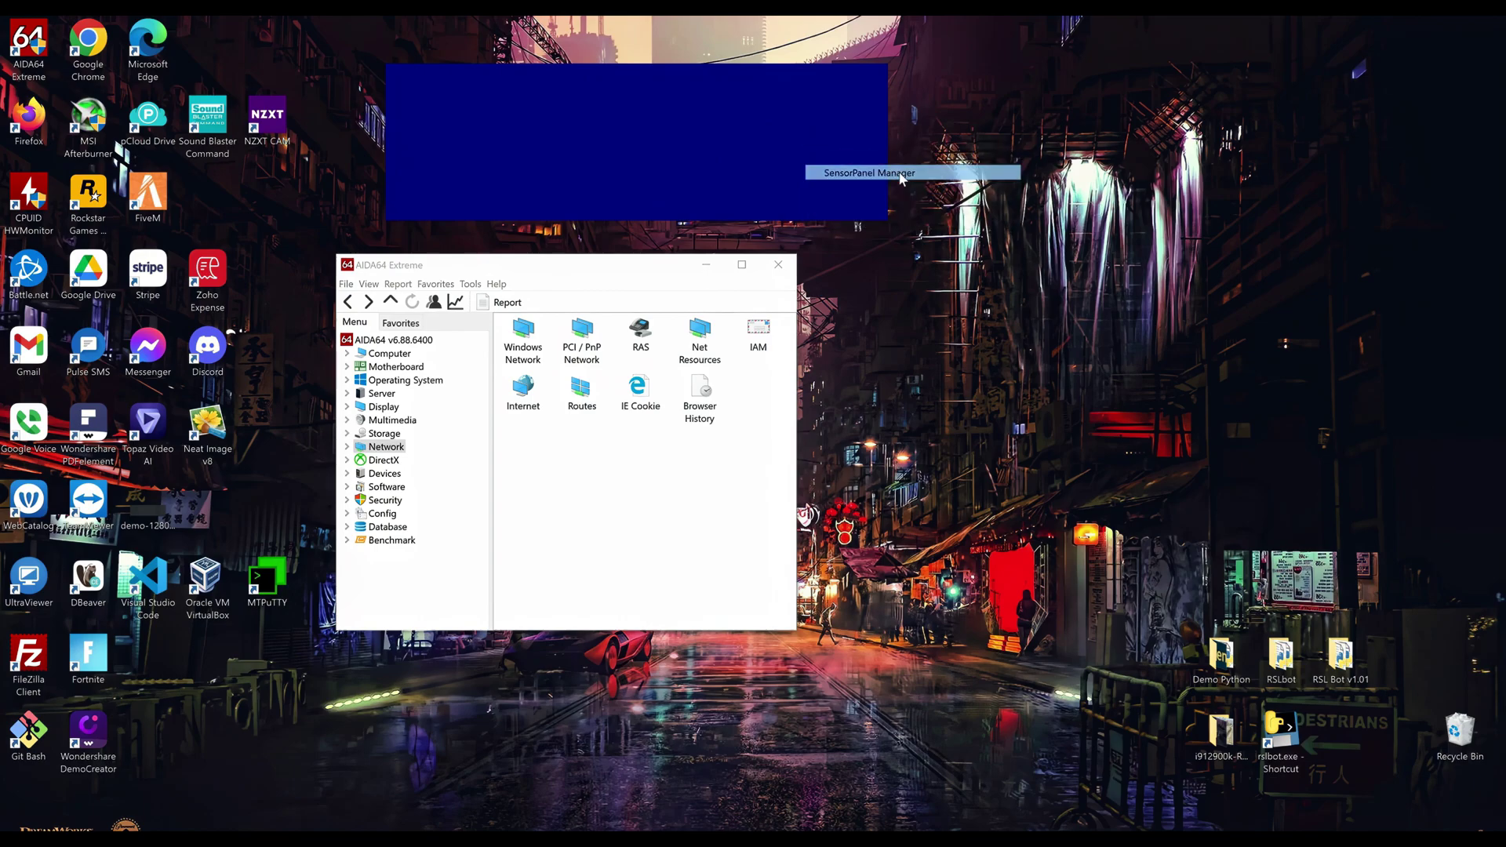
pyautogui.moveTo(1026, 88); pyautogui.dragTo(1011, 174)
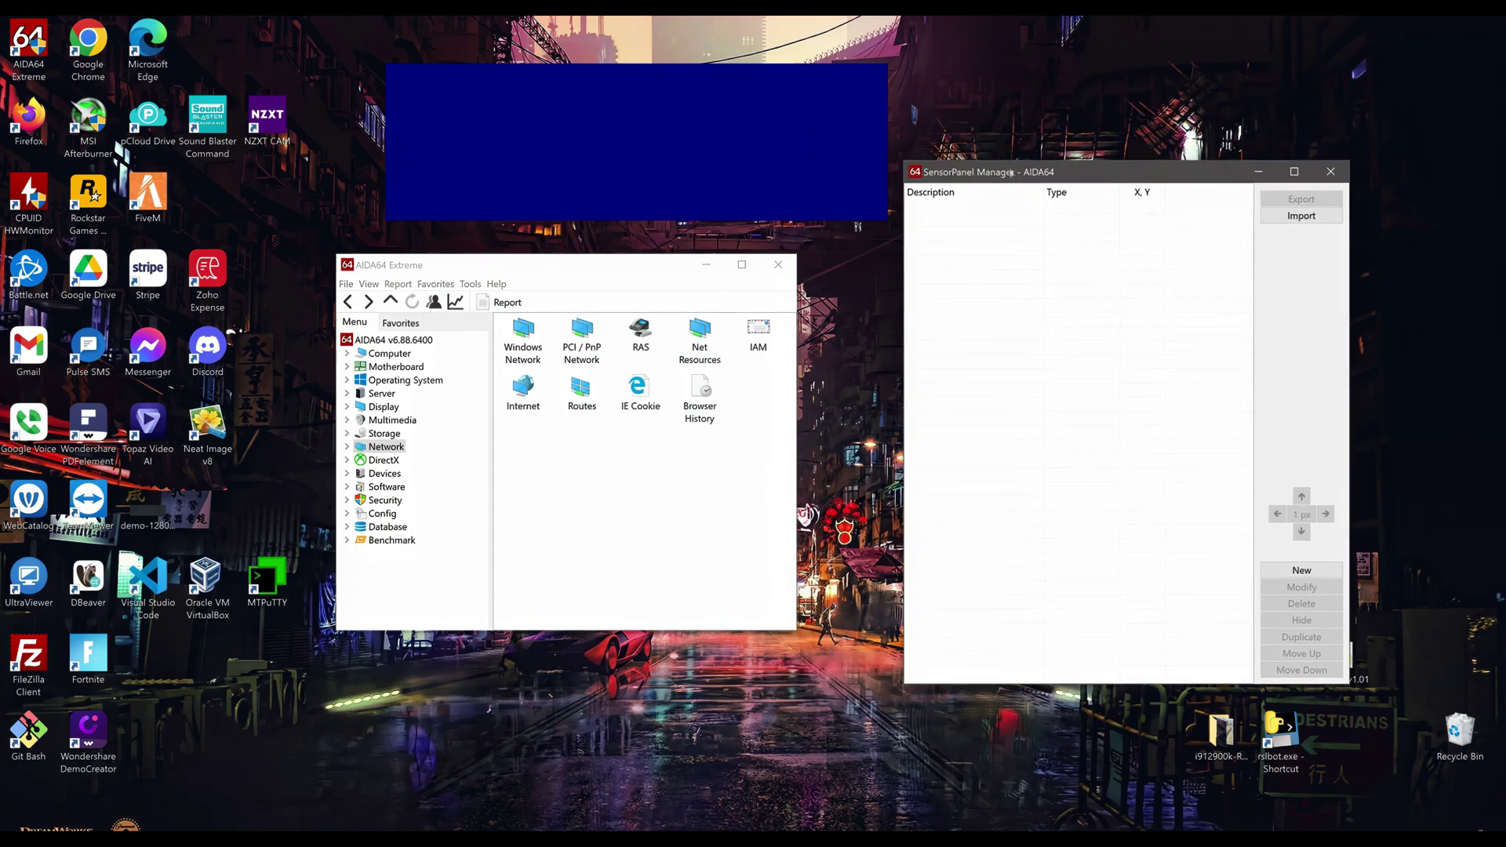
# Step: Add the image demo-1280x400.jpg to the sensor panel at position 0, 0 as its background
pyautogui.click(1316, 572)
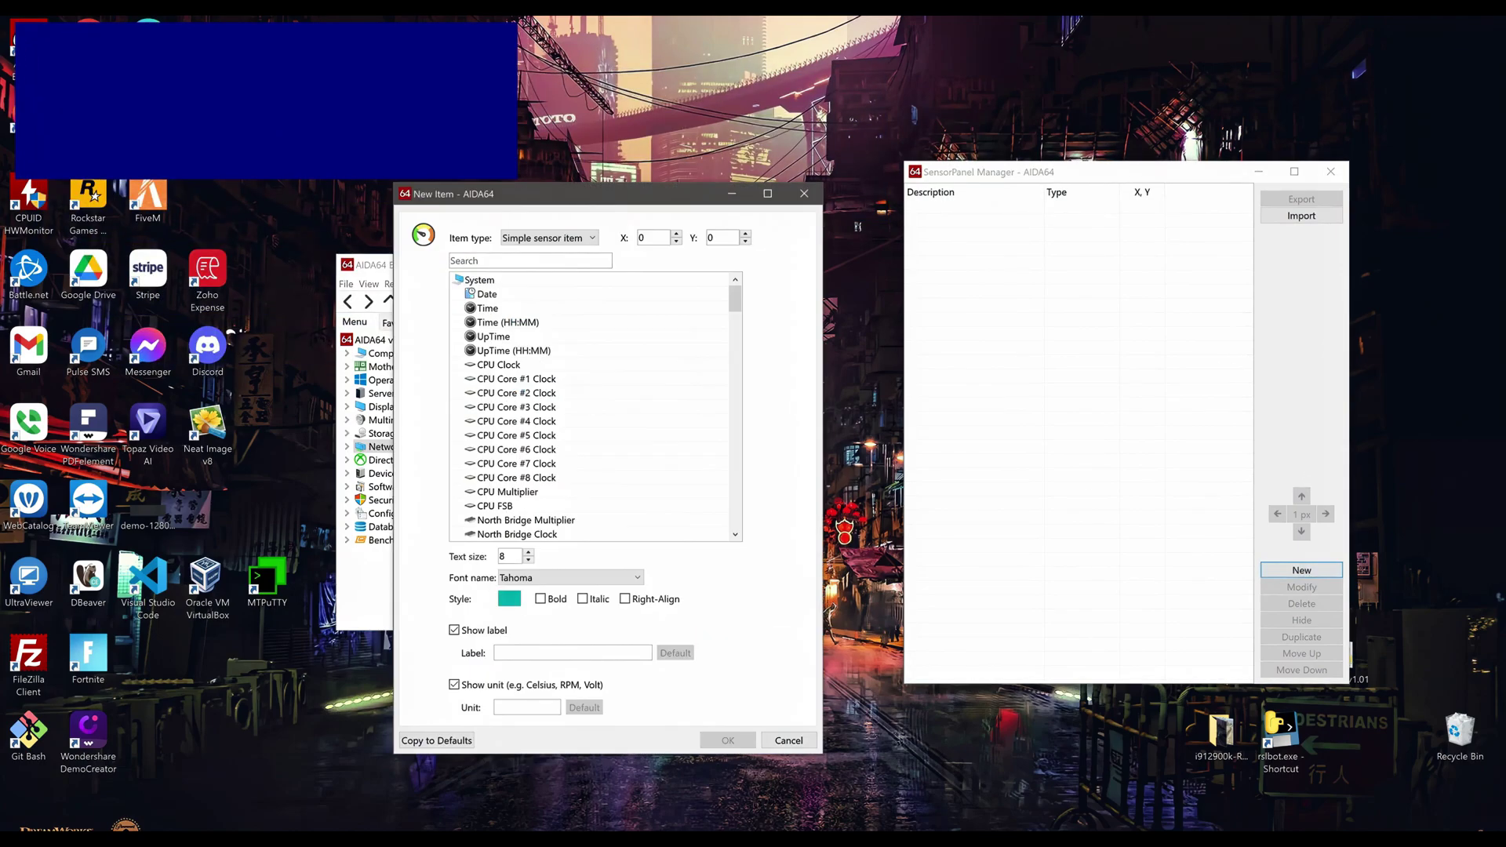
pyautogui.click(598, 245)
pyautogui.click(588, 318)
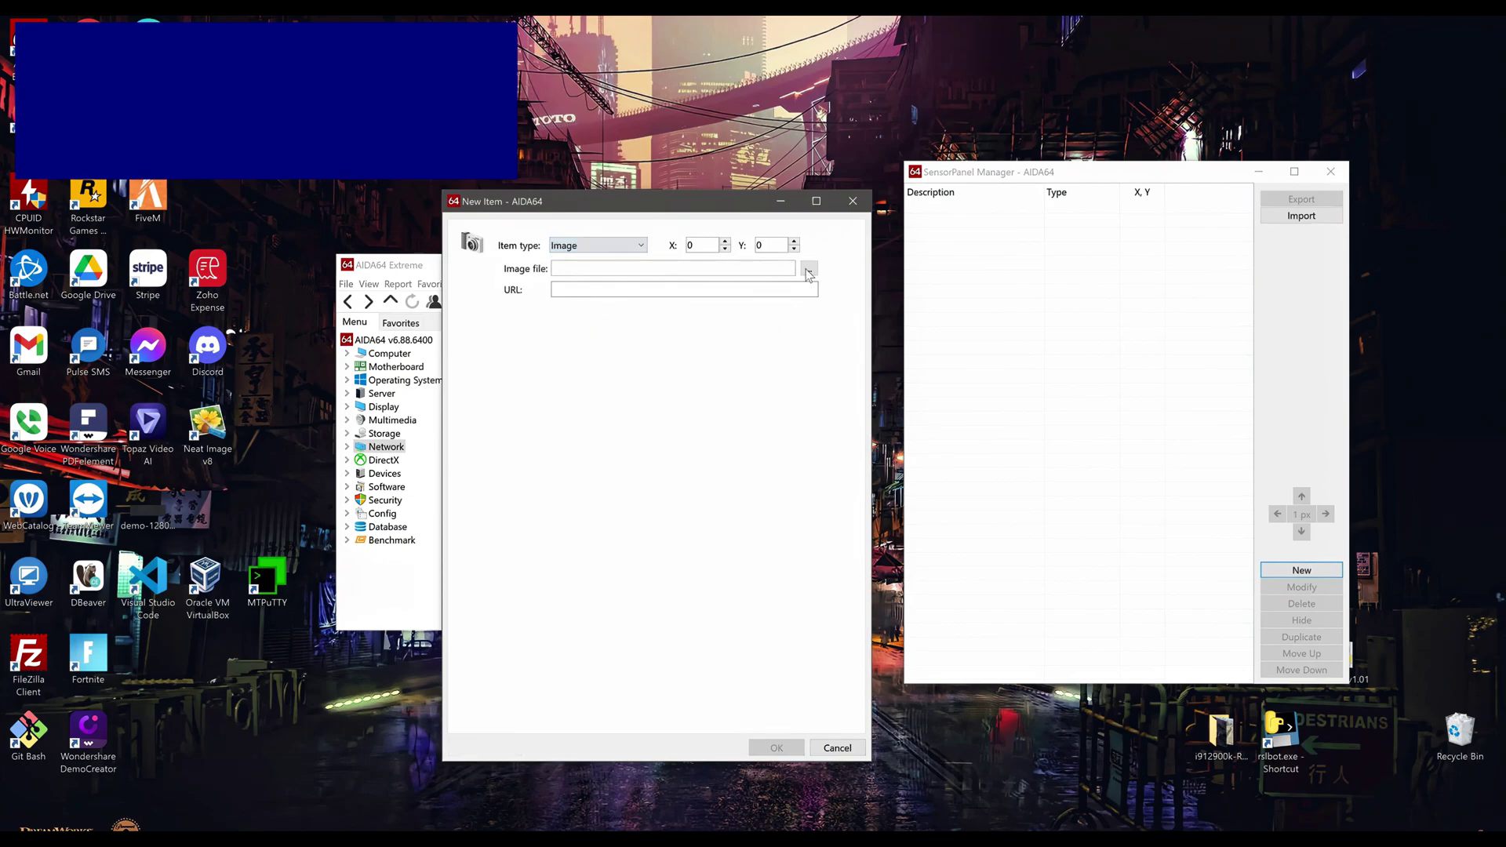
pyautogui.click(808, 268)
pyautogui.doubleClick(486, 681)
pyautogui.click(777, 748)
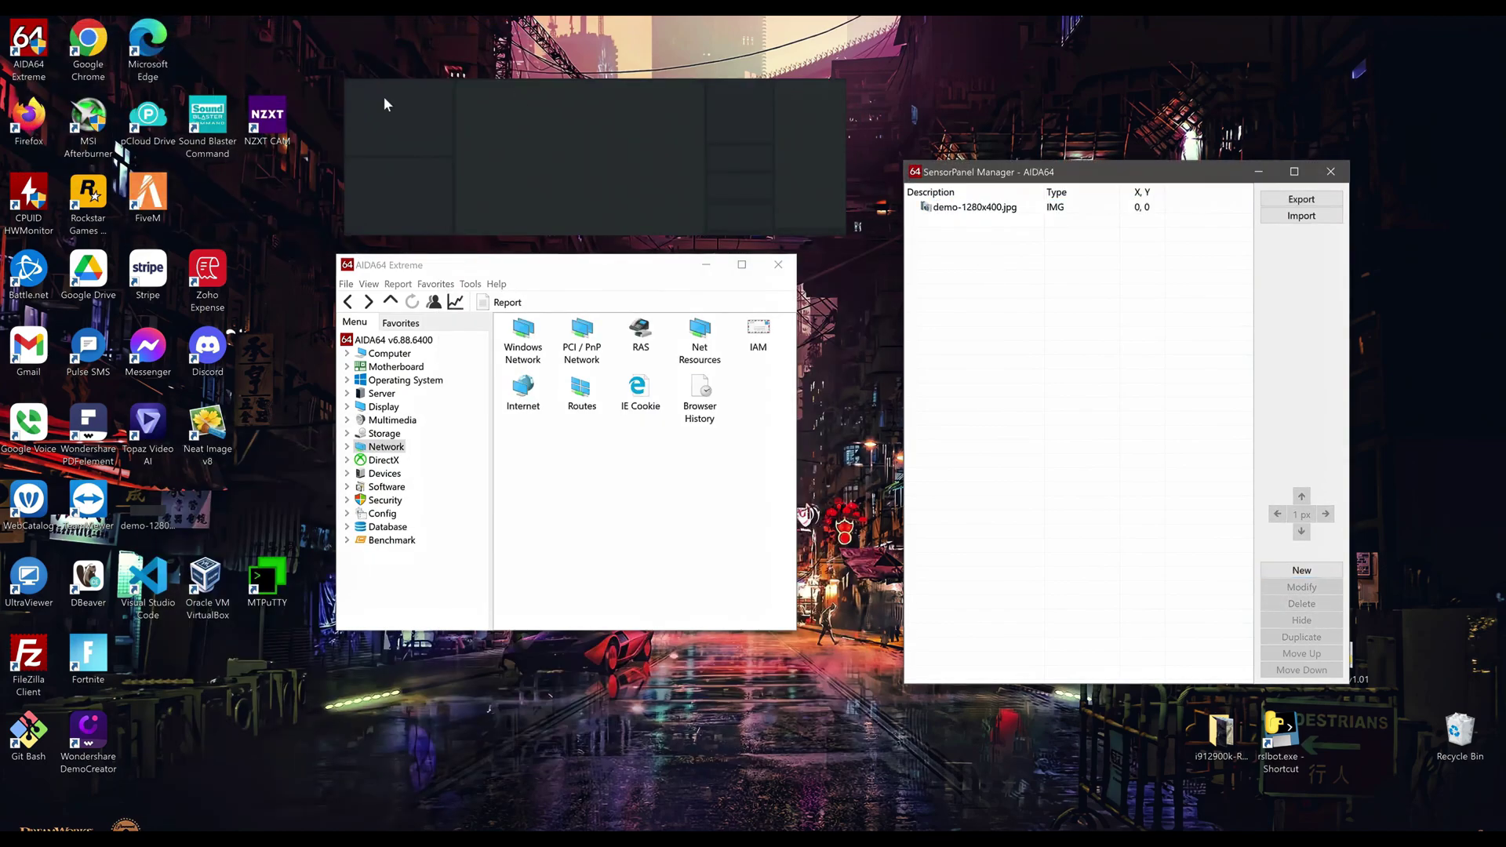
# Step: Cancel the new item that the panel overlaps and move the sensor panel to the desktop's upper corner
pyautogui.click(1287, 572)
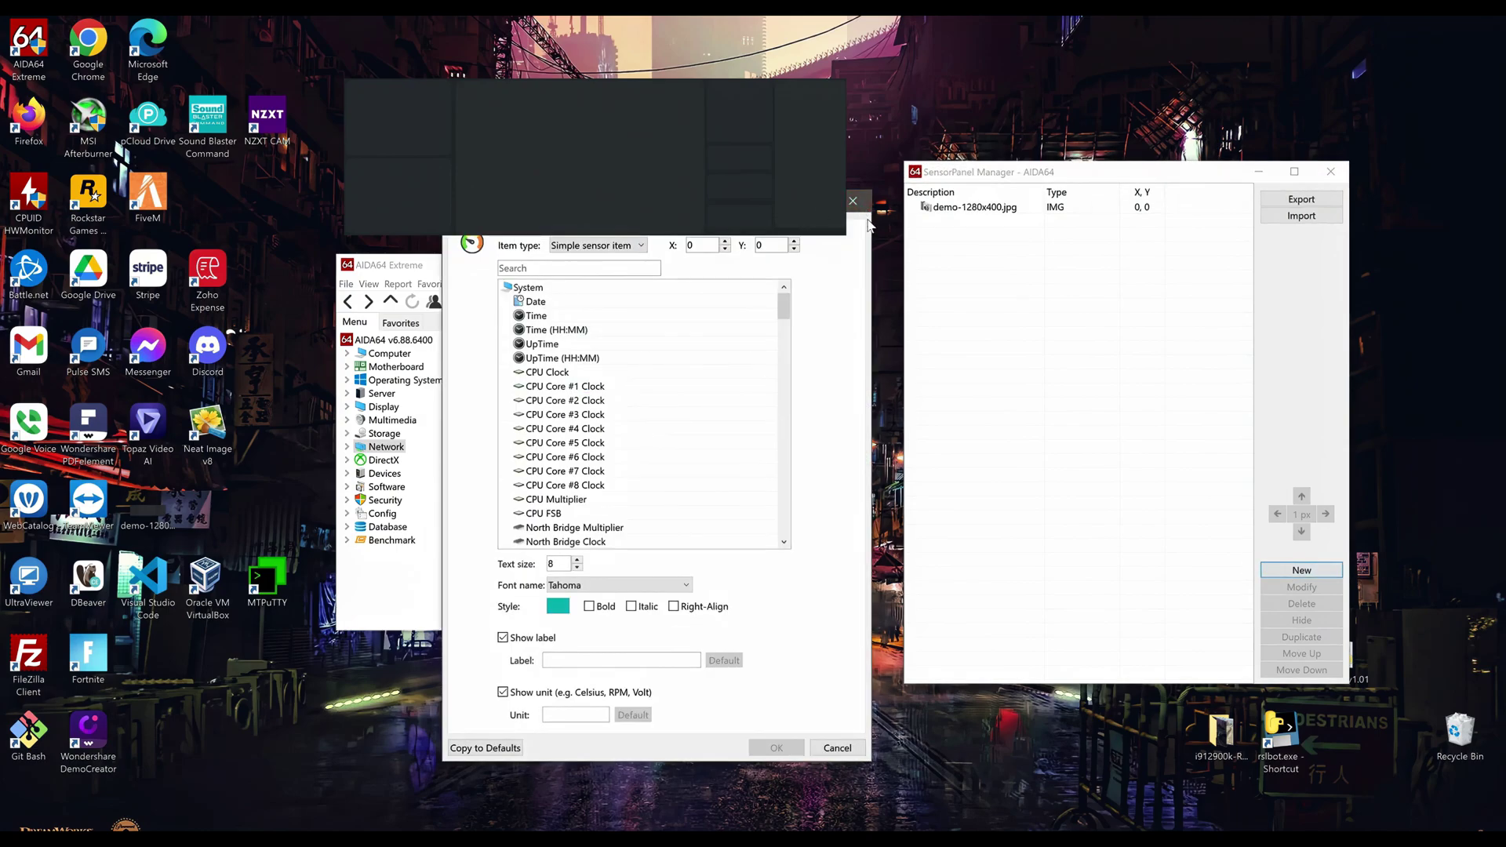
pyautogui.click(836, 748)
pyautogui.moveTo(540, 106); pyautogui.dragTo(200, 44)
# Step: Add a static label reading CPU to the sensor panel and set the manager's move increment to 10 px
pyautogui.click(1301, 570)
pyautogui.click(798, 312)
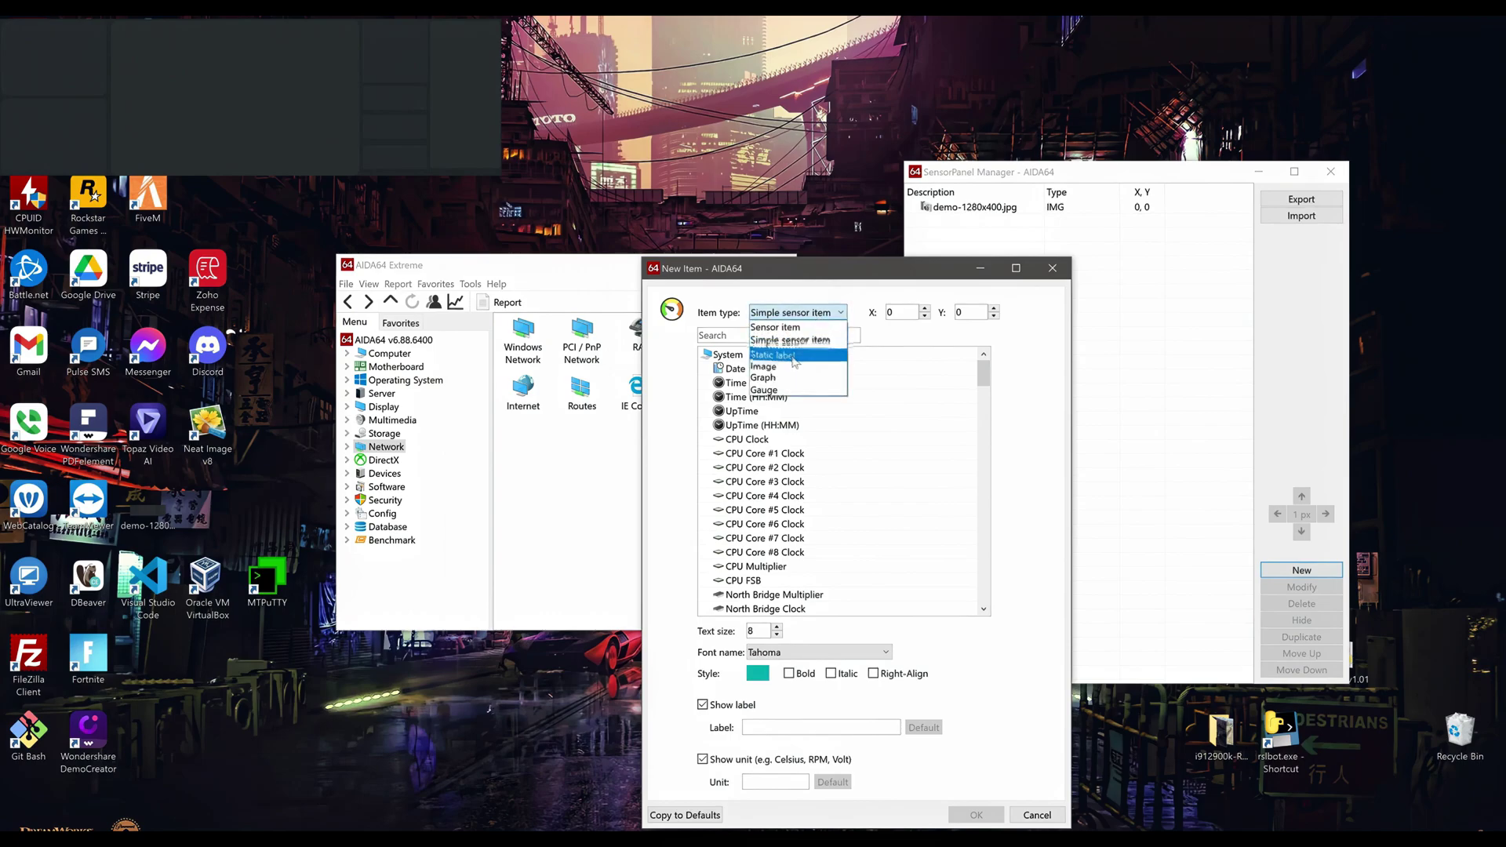
pyautogui.click(775, 358)
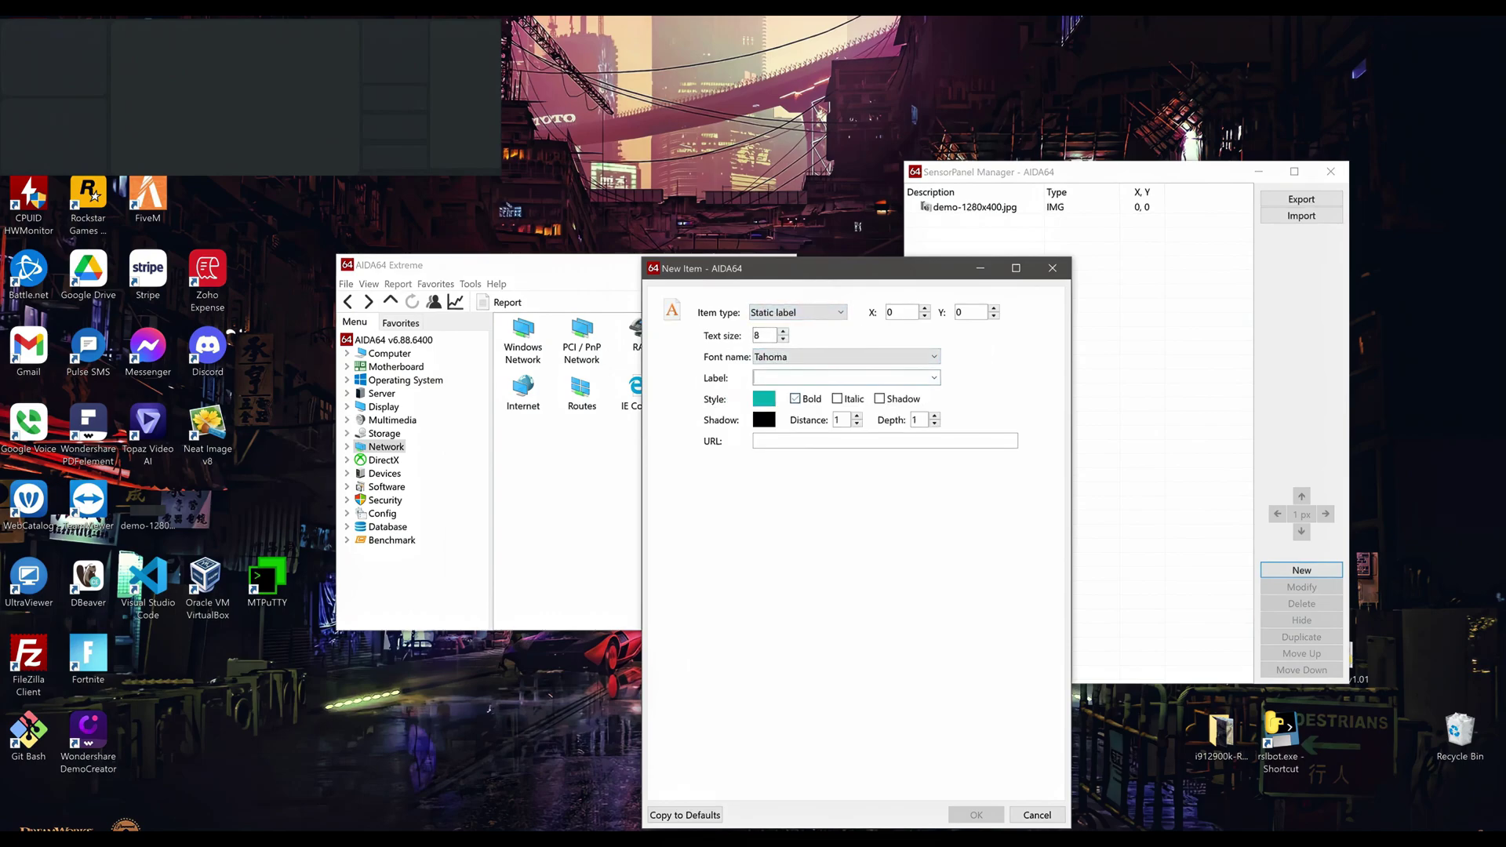
pyautogui.press('Return')
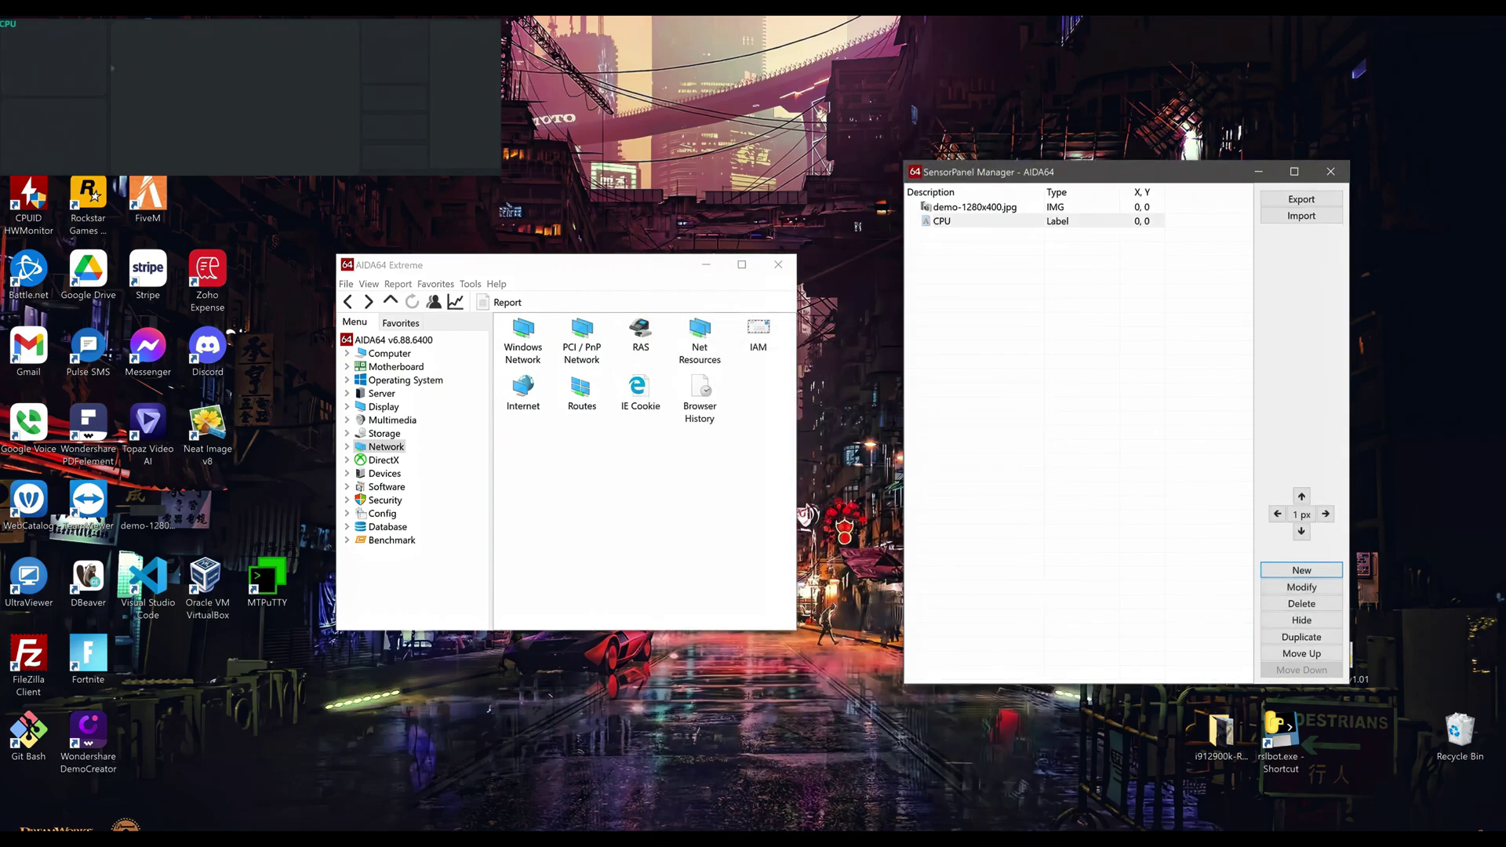
pyautogui.click(1307, 516)
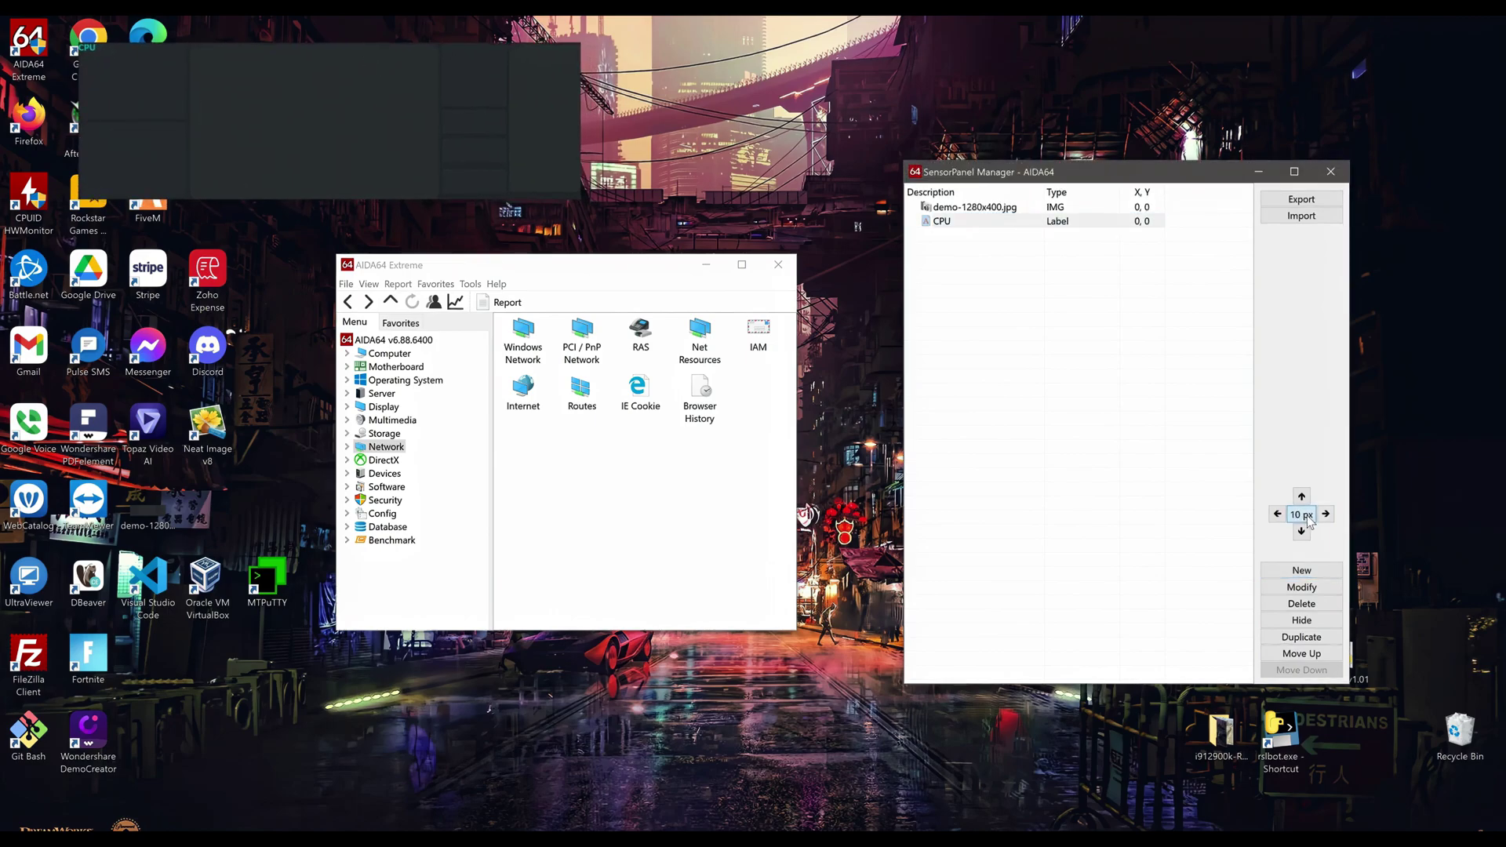
pyautogui.click(1108, 365)
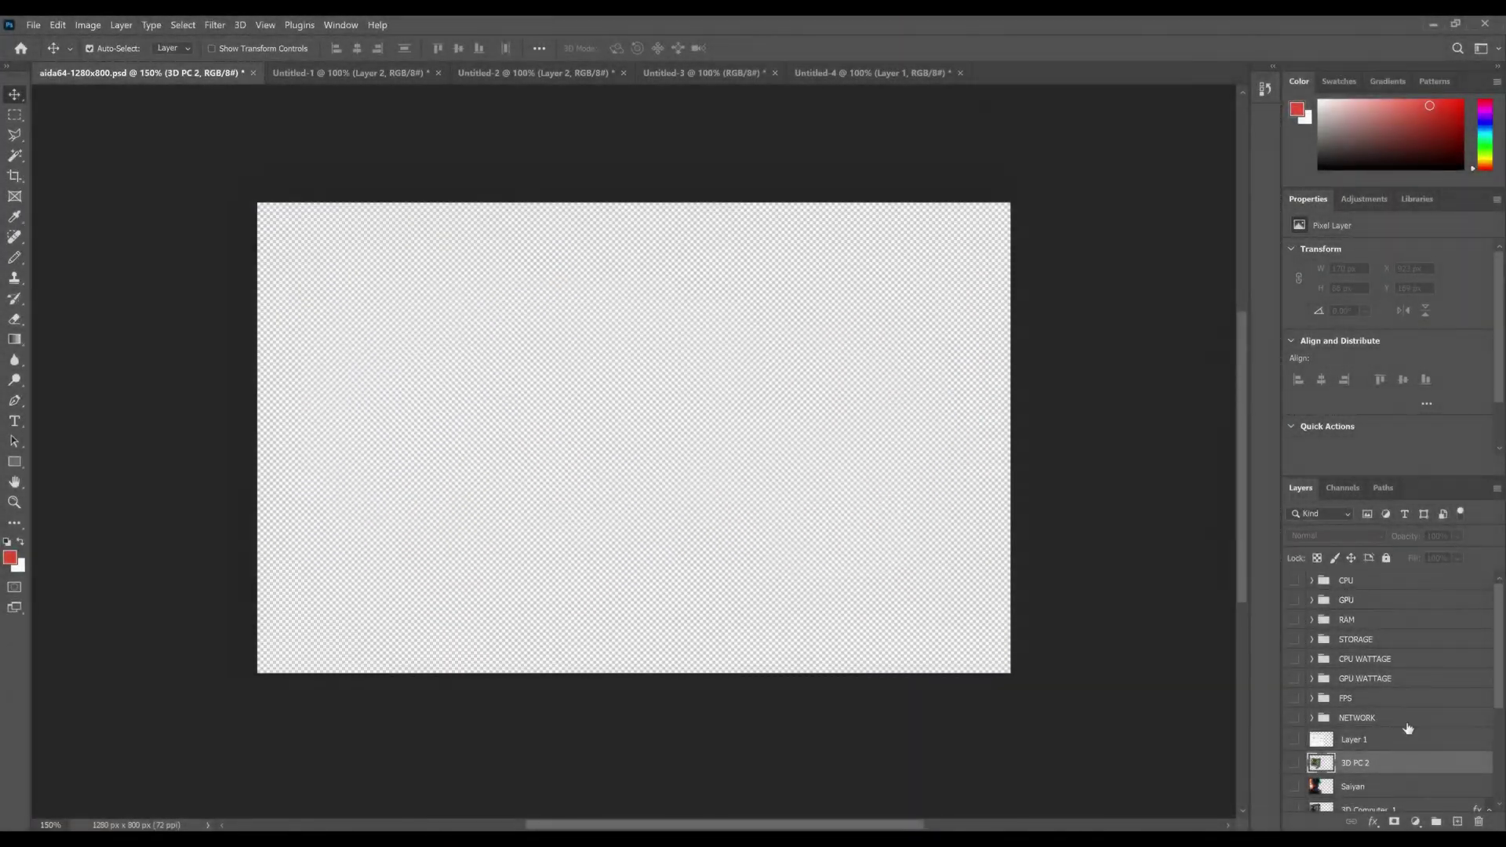
# Step: Switch to Photoshop and preview the Main Background, Layer 4 and Saiyan layers of aida64-1280x800.psd by toggling their visibility
pyautogui.scroll(-5, 1349, 627)
pyautogui.click(1294, 706)
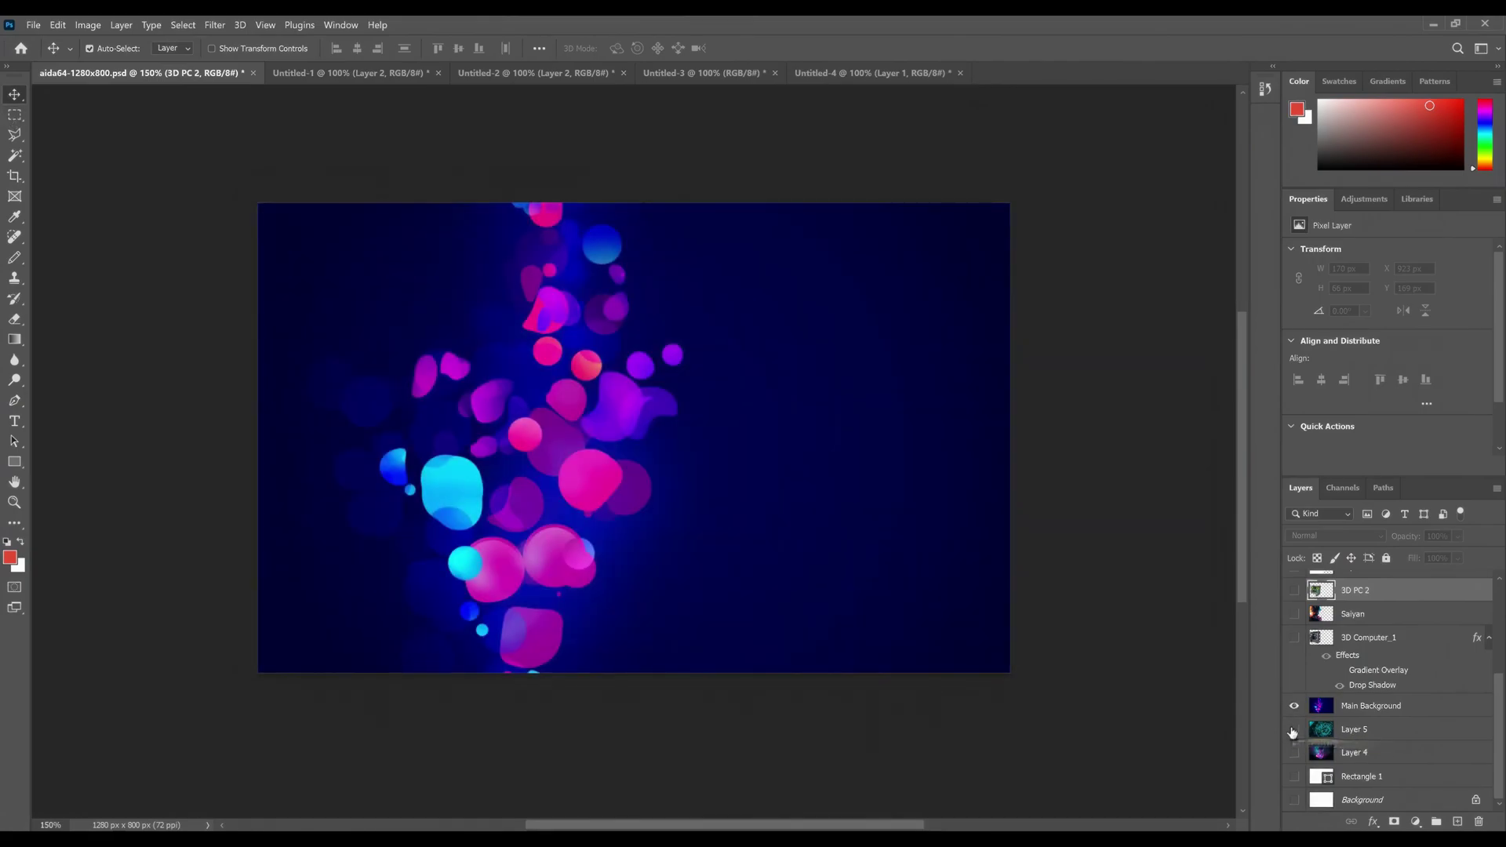
pyautogui.click(1294, 706)
pyautogui.click(1295, 753)
pyautogui.click(1294, 614)
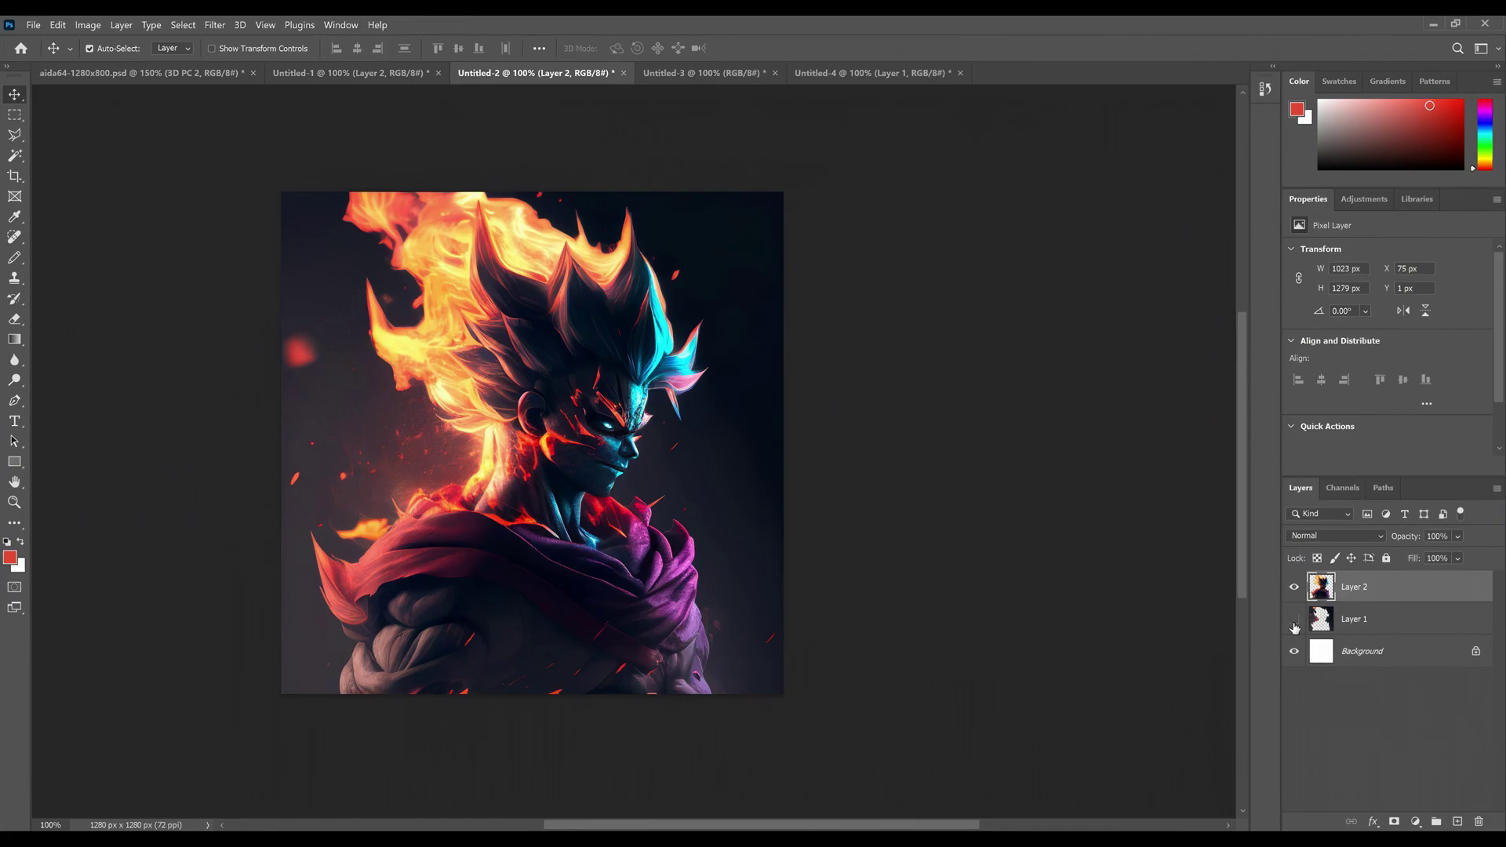
# Step: Hide Layer 2 in Untitled-2, trace the figure's outline with the Polygonal Lasso, and discard the selection
pyautogui.click(1295, 588)
pyautogui.click(342, 692)
pyautogui.click(369, 639)
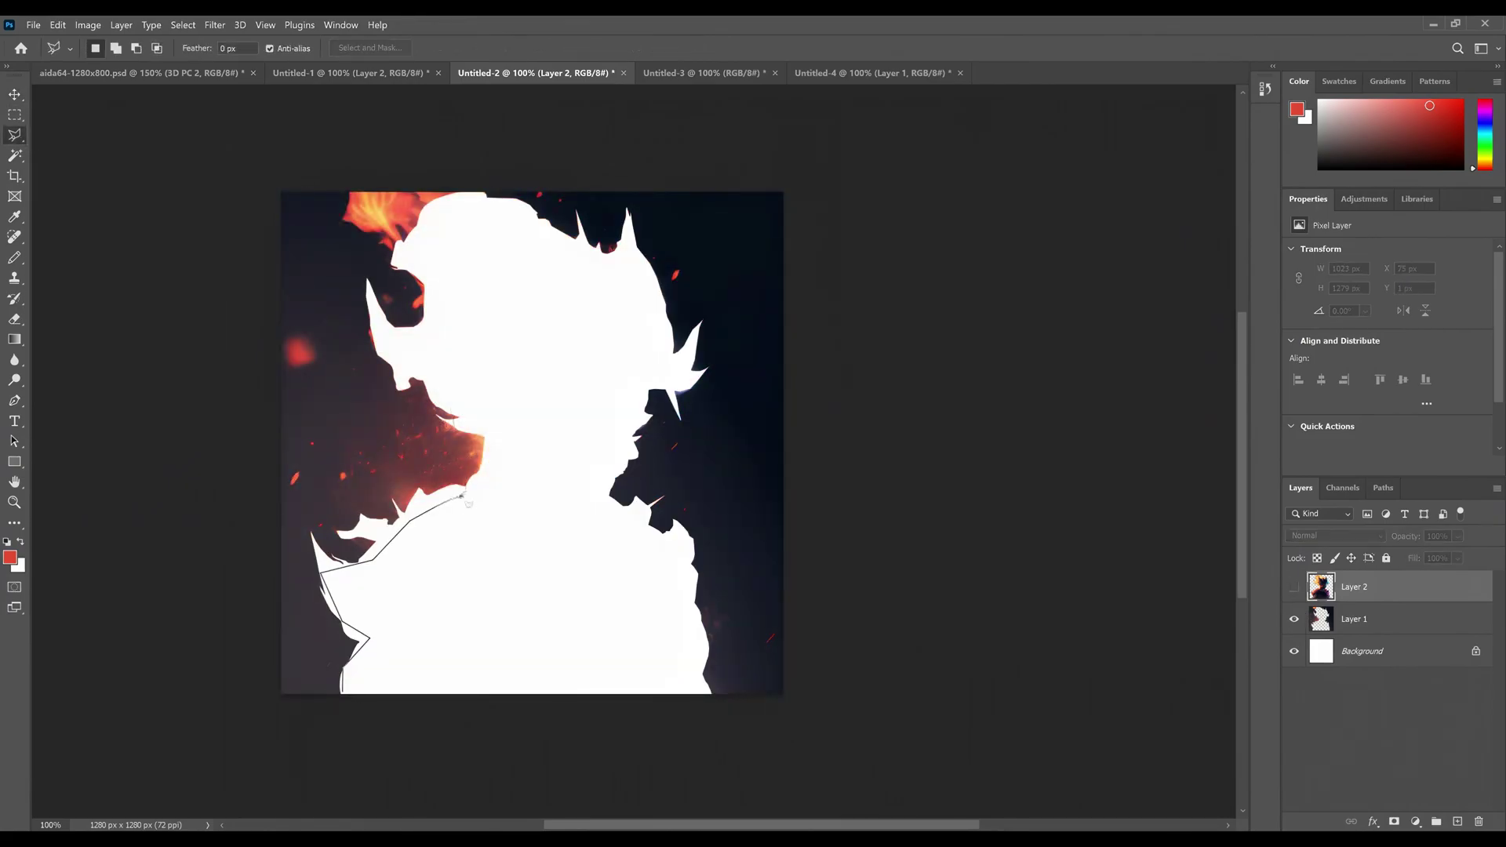
pyautogui.click(343, 692)
pyautogui.click(14, 114)
pyautogui.hotkey('ctrl', 'd')
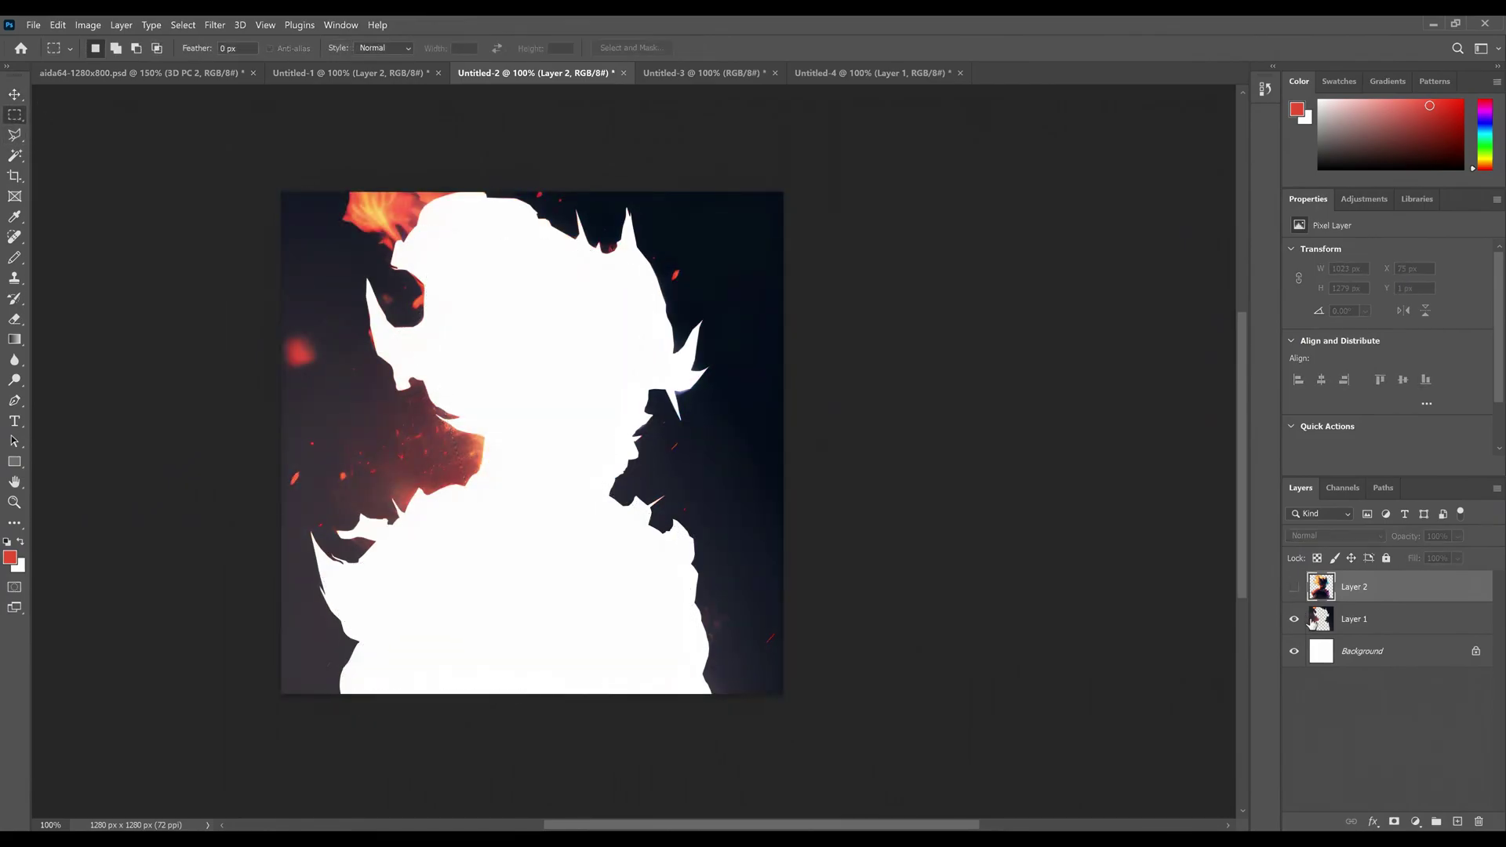
# Step: Show the Layer 2 figure cutout and hide Layer 1 and the Background layer in Untitled-2
pyautogui.click(1295, 587)
pyautogui.click(1295, 619)
pyautogui.click(1294, 652)
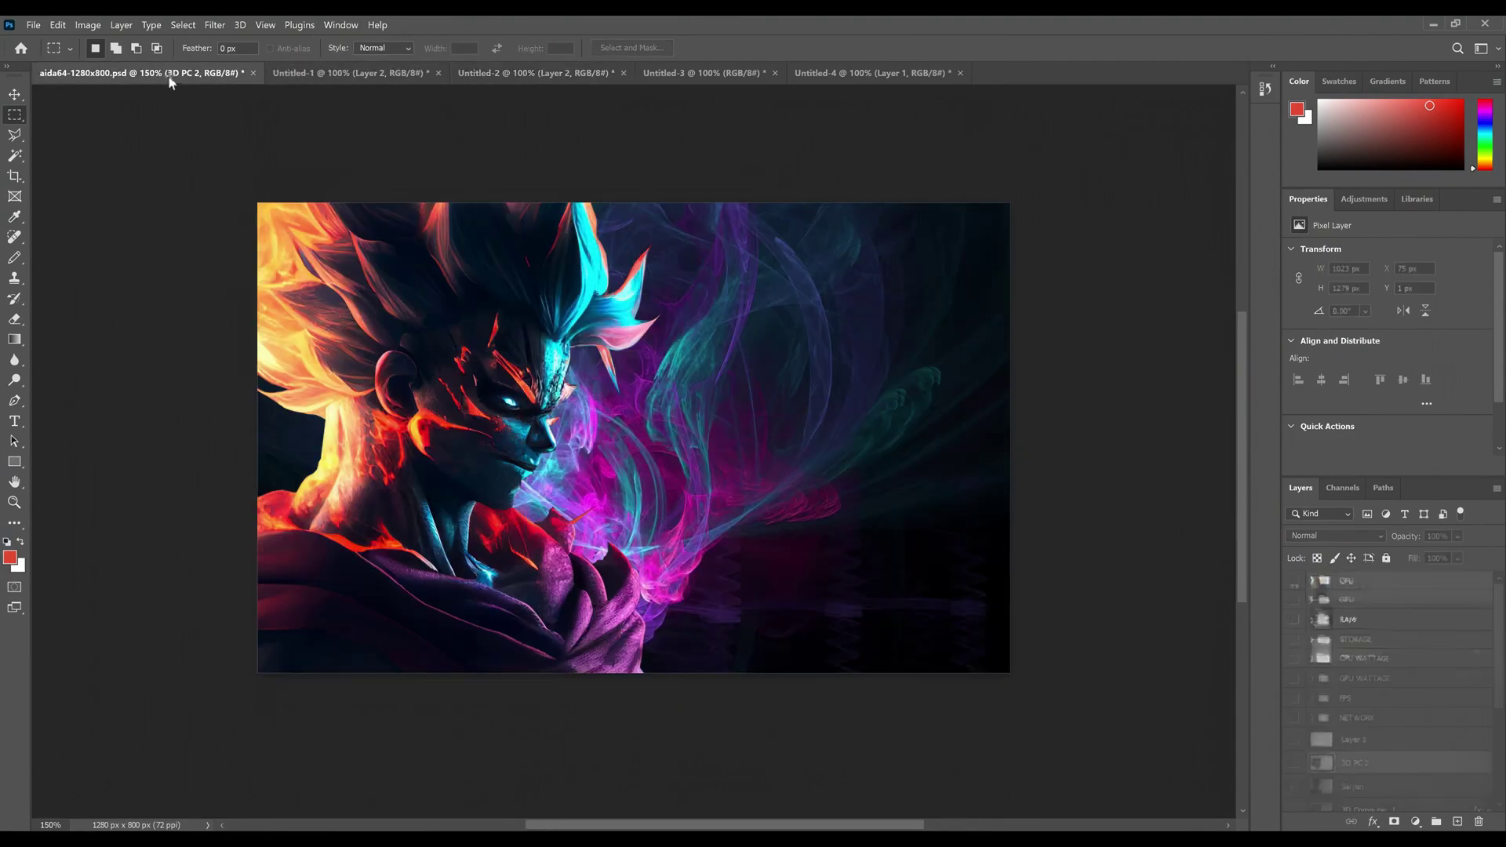
# Step: Preview the Saiyan layer of aida64-1280x800.psd in isolation and with the other layers, and hide it
pyautogui.scroll(-1, 1381, 691)
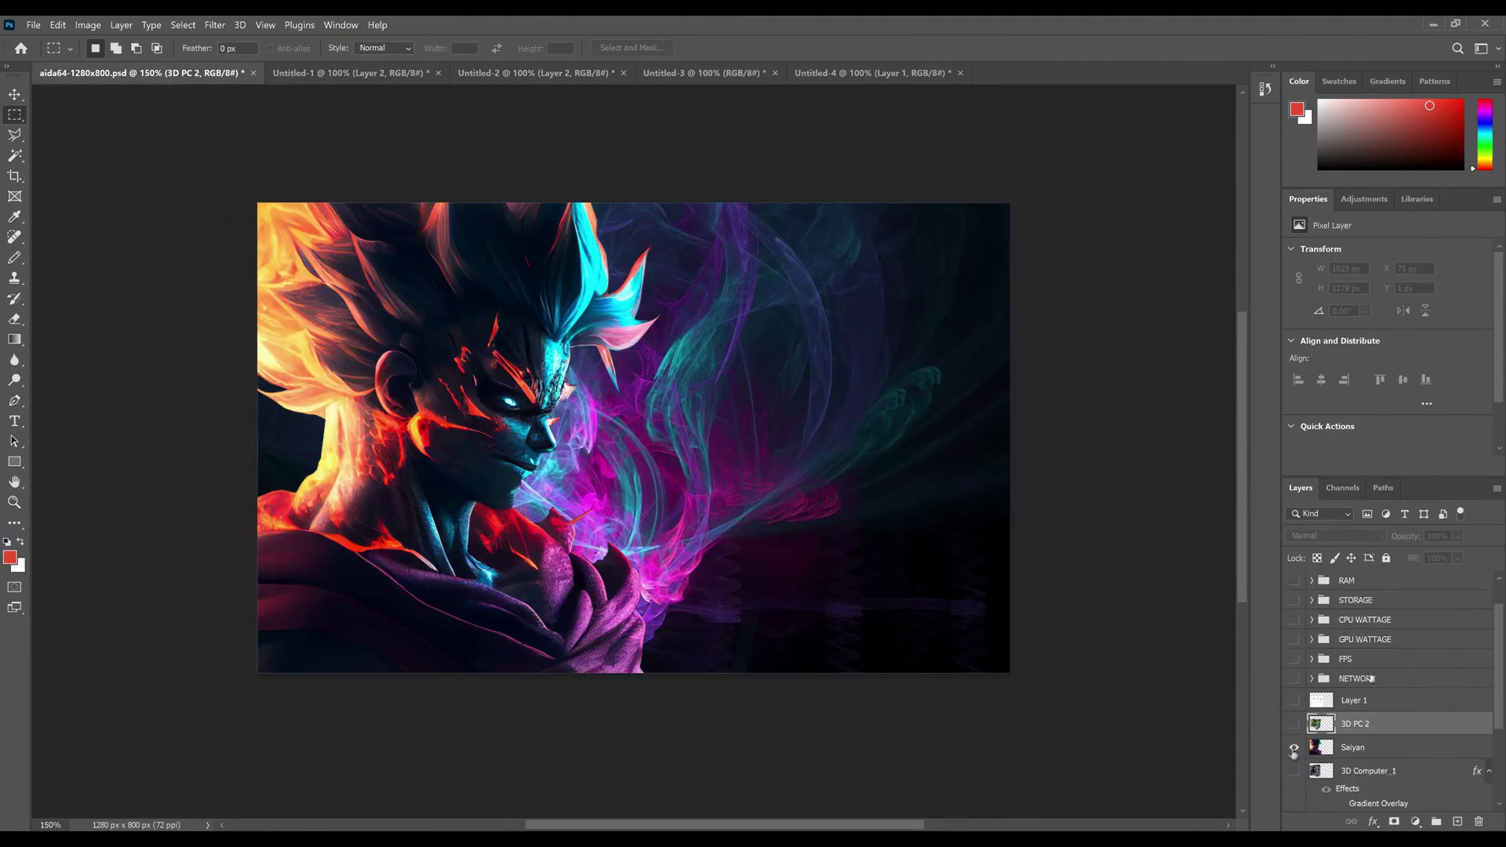
pyautogui.keyDown('alt'); pyautogui.click(1294, 747); pyautogui.keyUp('alt')
pyautogui.keyDown('alt'); pyautogui.click(1294, 747); pyautogui.keyUp('alt')
pyautogui.click(1294, 747)
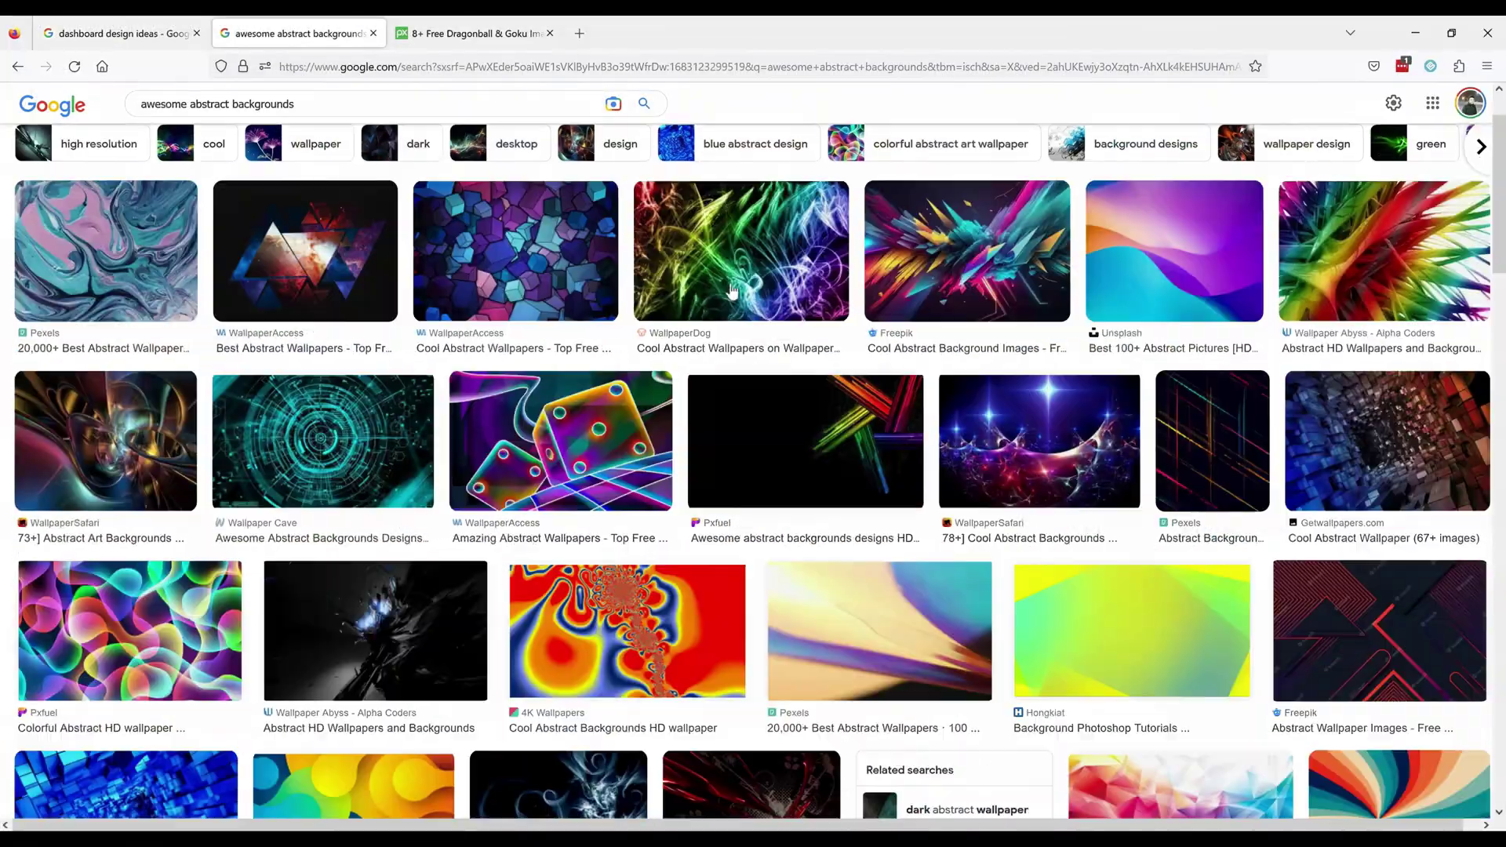
# Step: Switch to the browser, look through the abstract background results, and copy the fiery Dragonball Goku illustration from Pixabay
pyautogui.scroll(-5, 928, 674)
pyautogui.click(475, 33)
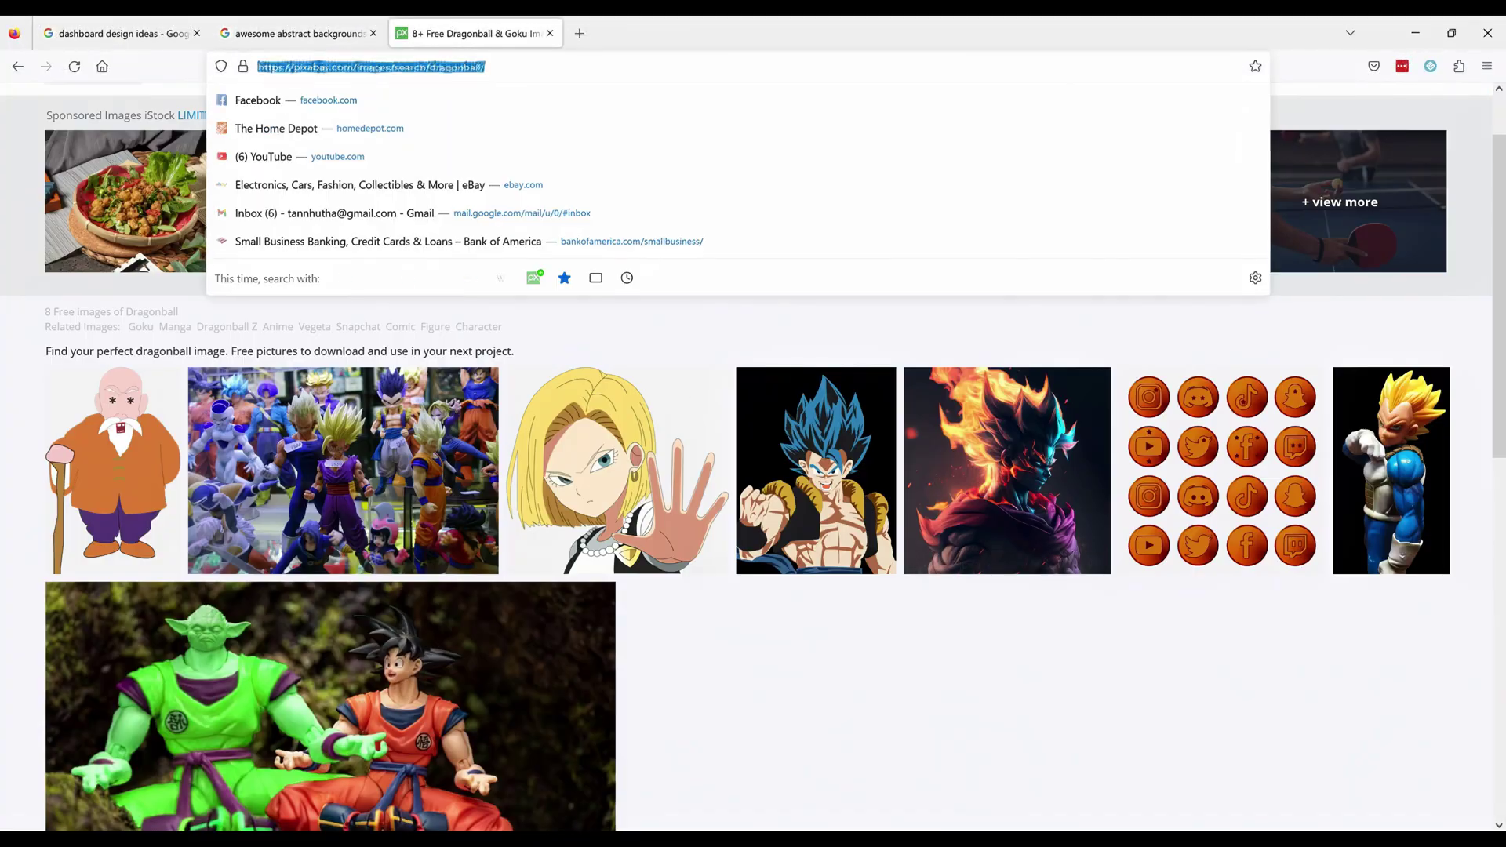
pyautogui.scroll(1, 1014, 563)
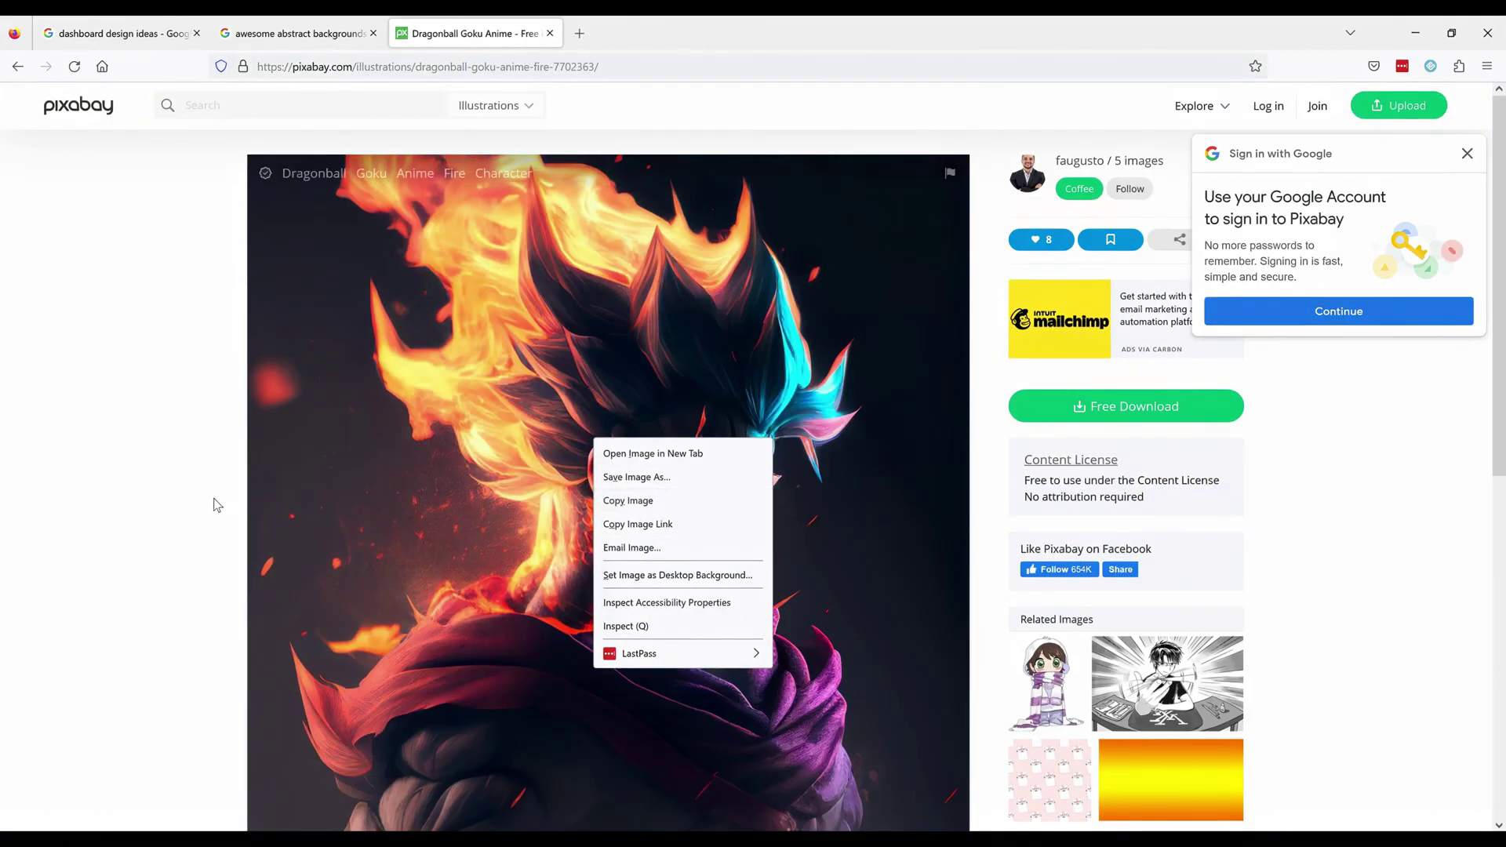
pyautogui.click(631, 498)
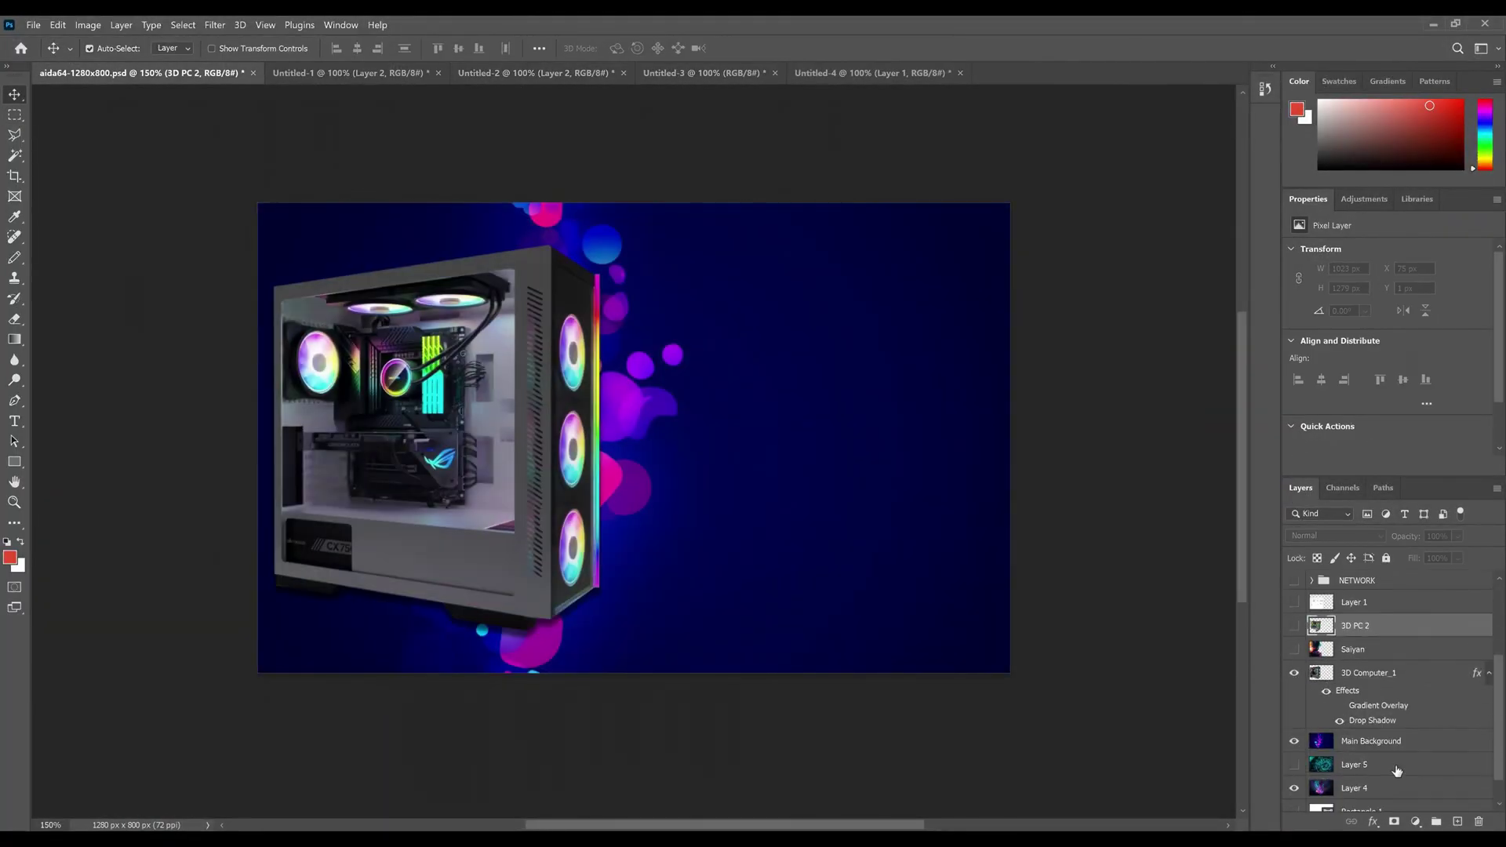
# Step: Switch to Photoshop and show the CPU, GPU, RAM, STORAGE, CPU WATTAGE, GPU WATTAGE, FPS and NETWORK groups of aida64-1280x800.psd
pyautogui.scroll(3, 1397, 771)
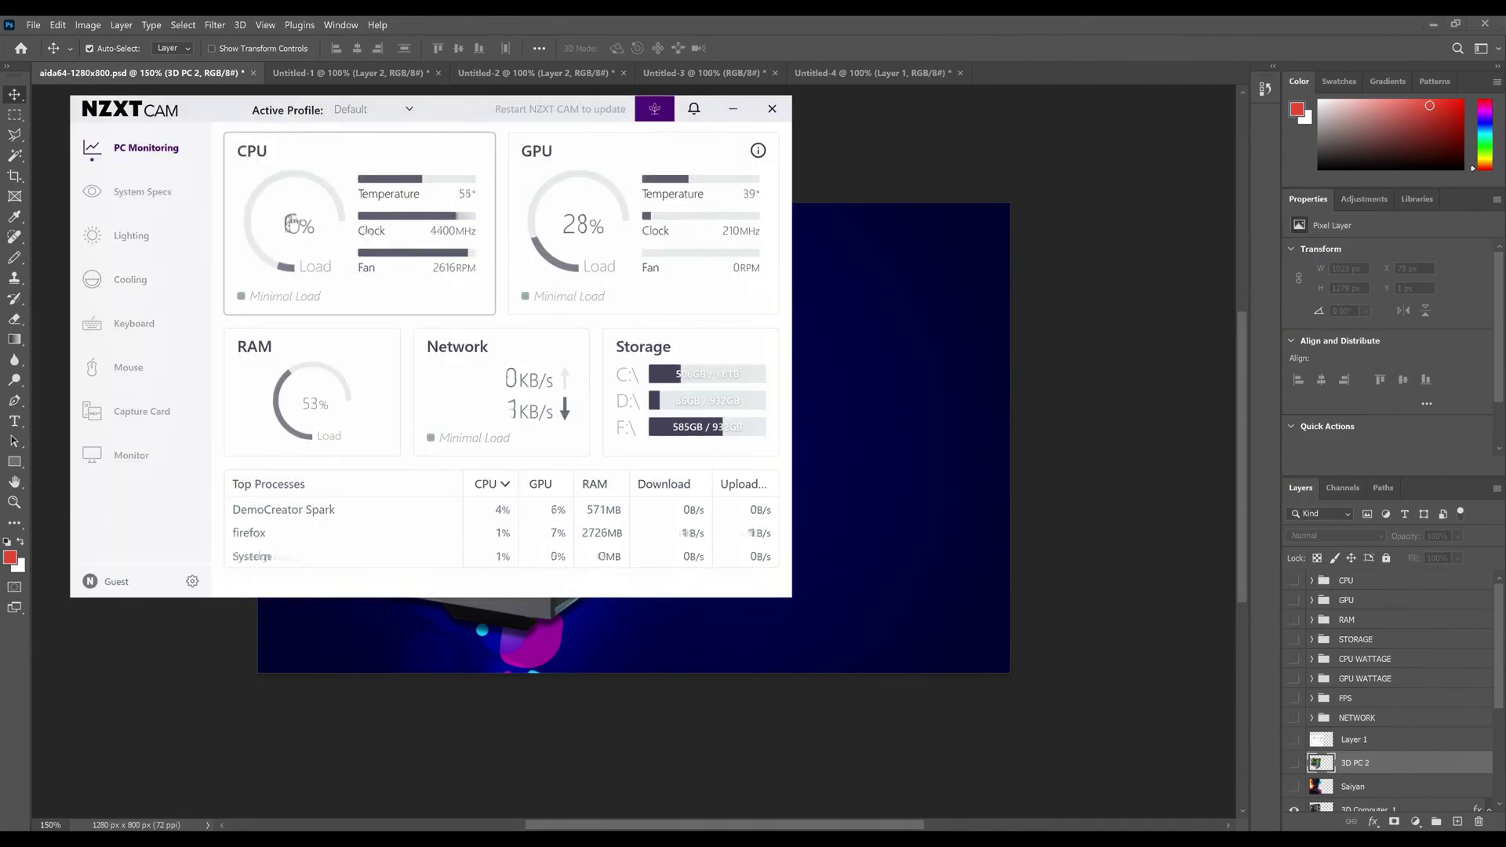
pyautogui.click(1294, 581)
pyautogui.click(1295, 600)
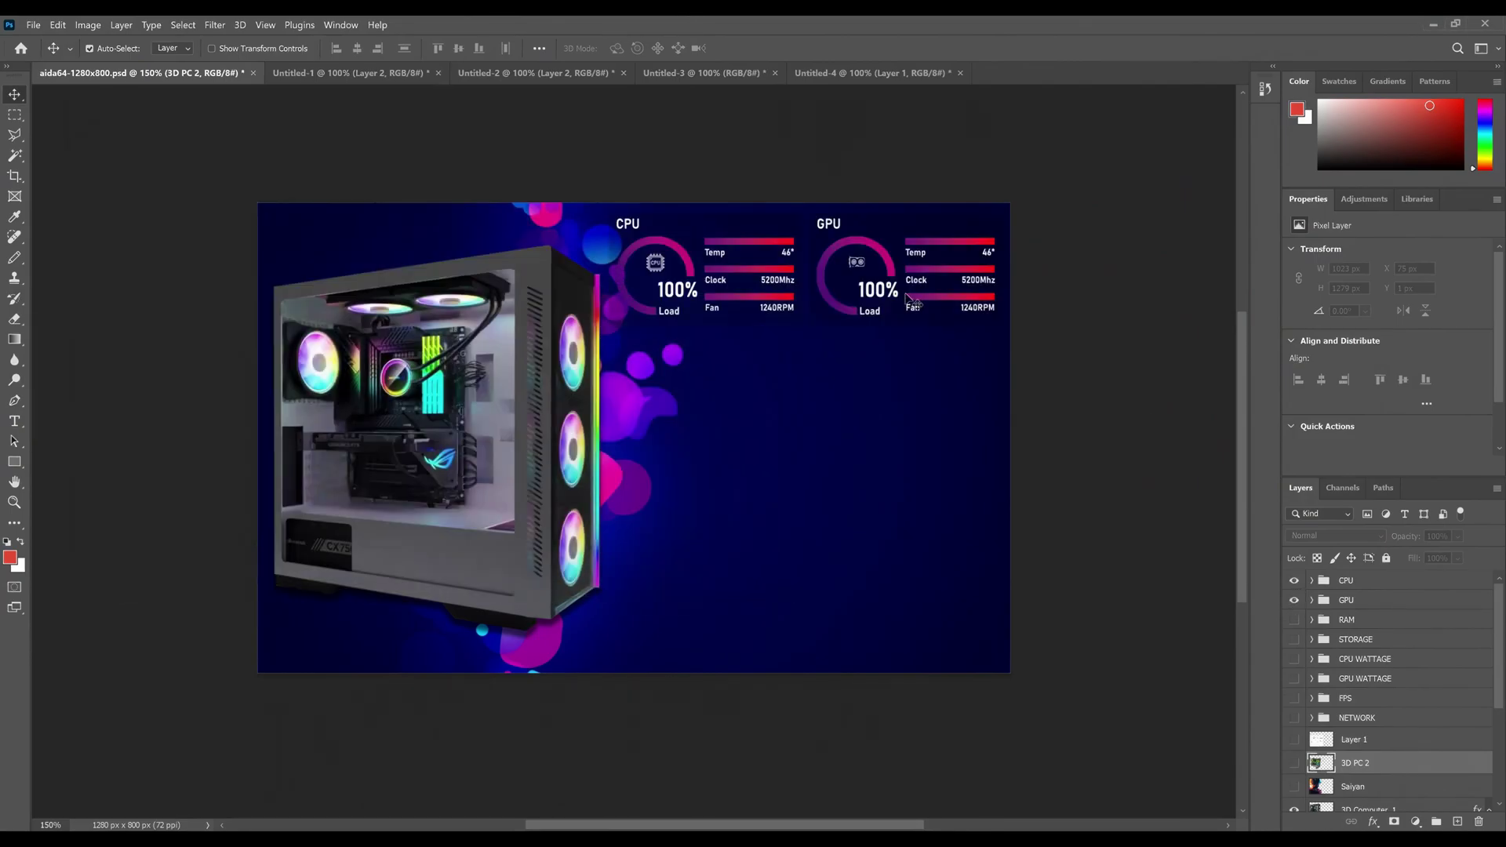
pyautogui.click(1295, 619)
pyautogui.click(1295, 640)
pyautogui.click(1294, 659)
pyautogui.click(1295, 679)
pyautogui.click(1295, 698)
pyautogui.click(1294, 718)
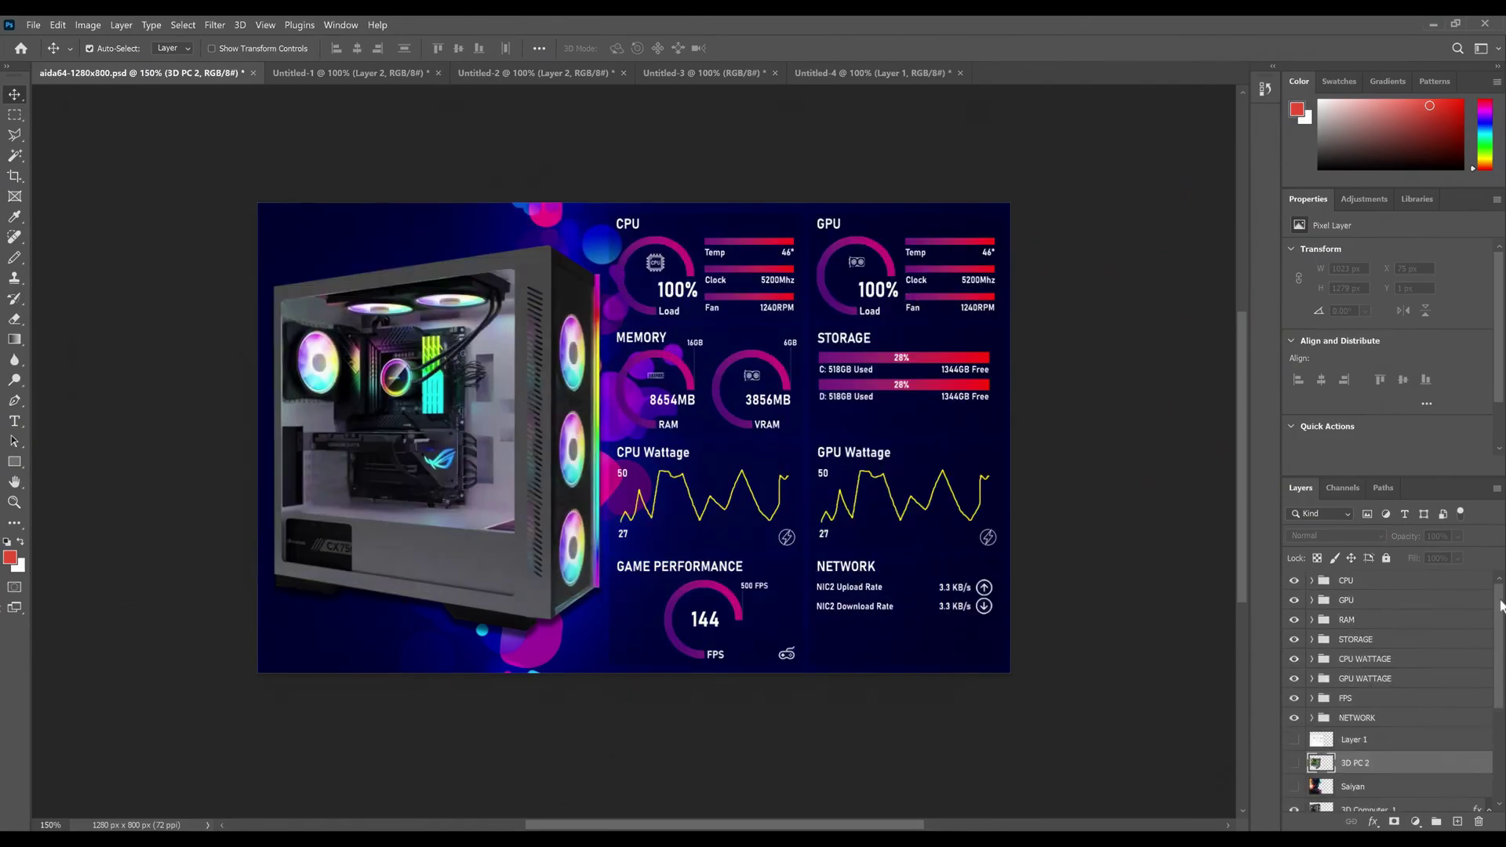
# Step: Preview the sensor layout on the Saiyan artwork by hiding Main Background and 3D Computer_1 and showing Saiyan
pyautogui.scroll(-3, 1300, 682)
pyautogui.click(1294, 741)
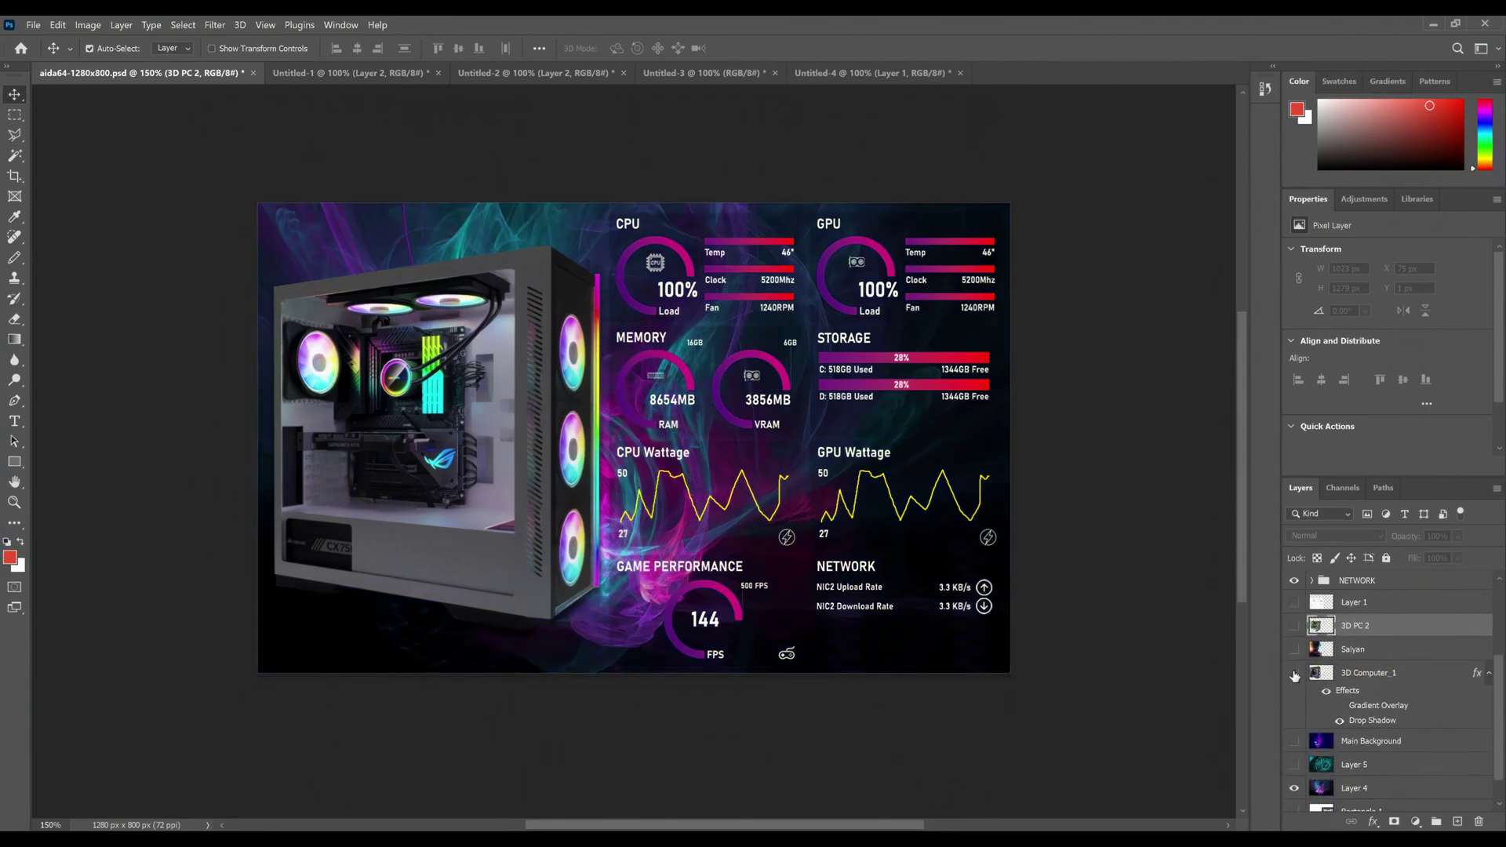
pyautogui.click(1294, 672)
pyautogui.click(1294, 649)
# Step: Hide the Saiyan and Layer 4 layers and show Main Background and 3D Computer_1
pyautogui.click(1294, 650)
pyautogui.click(1294, 741)
pyautogui.click(1294, 787)
pyautogui.click(1294, 672)
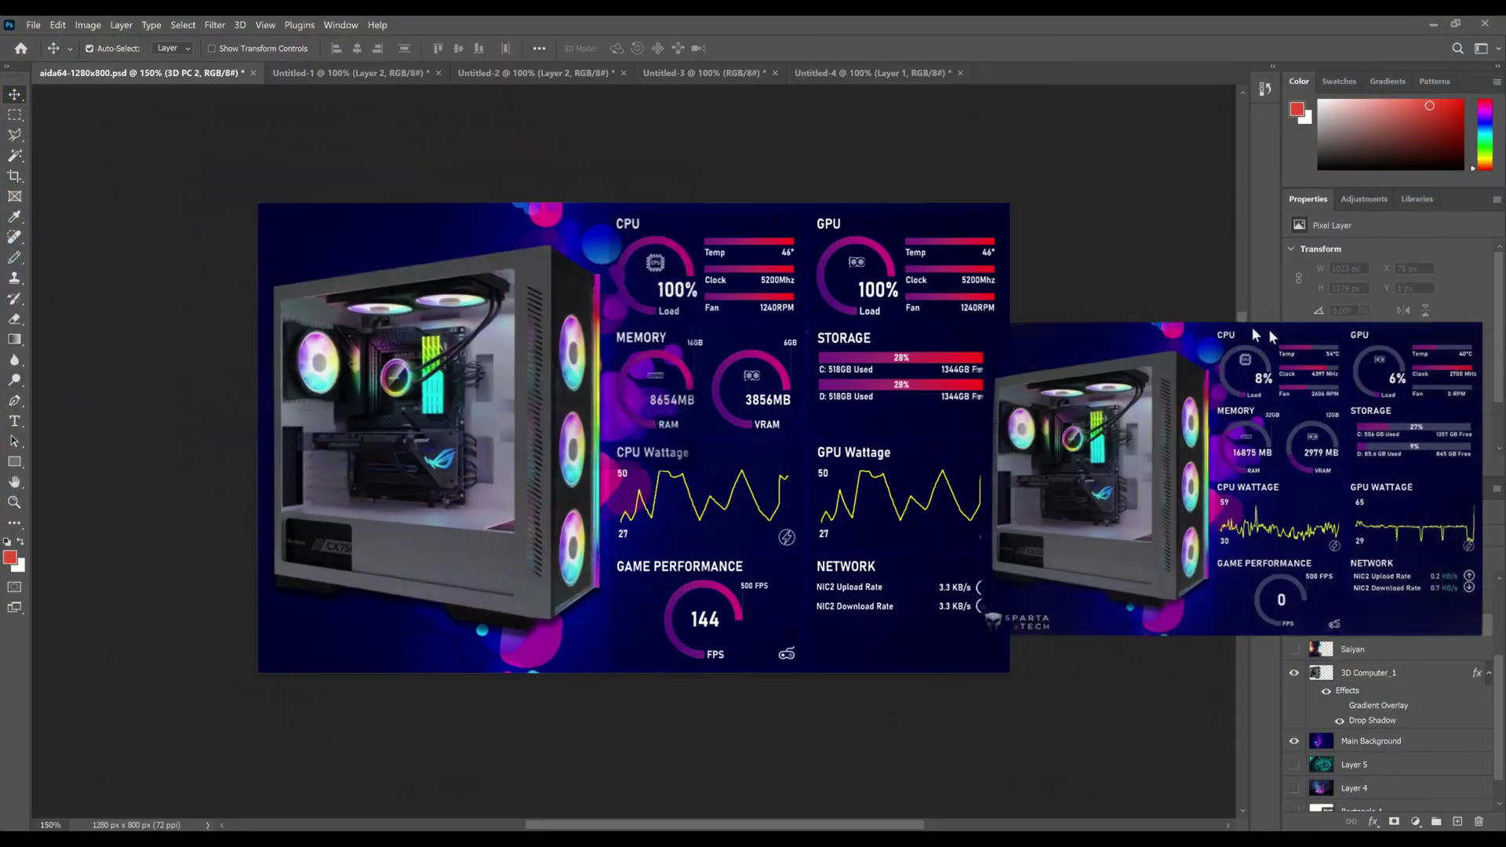
# Step: Move the live AIDA64 sensor panel over the PC case artwork to compare it with the Photoshop mock-up
pyautogui.moveTo(1426, 494); pyautogui.dragTo(513, 489)
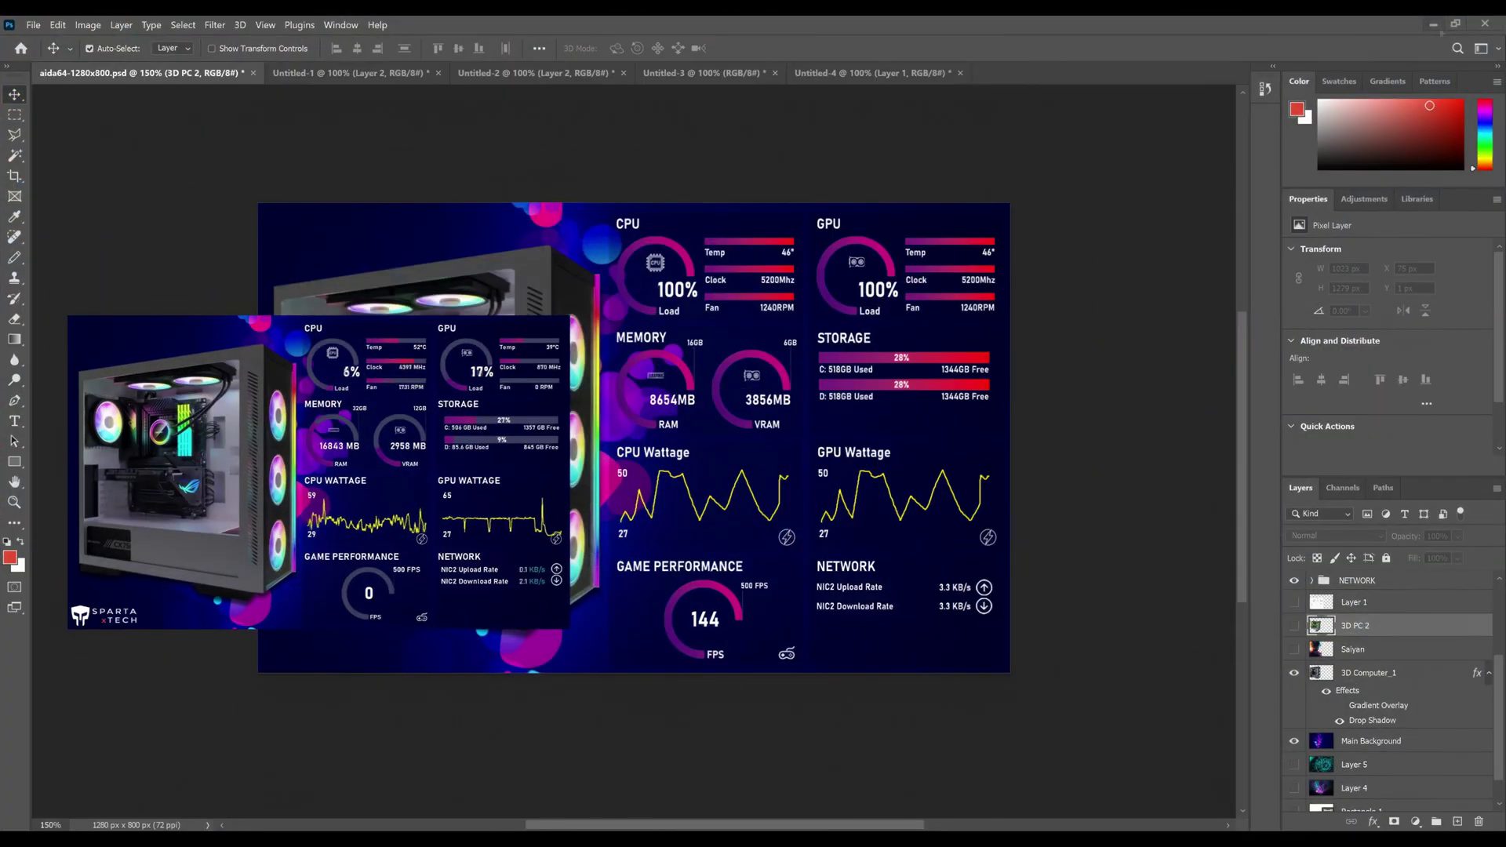